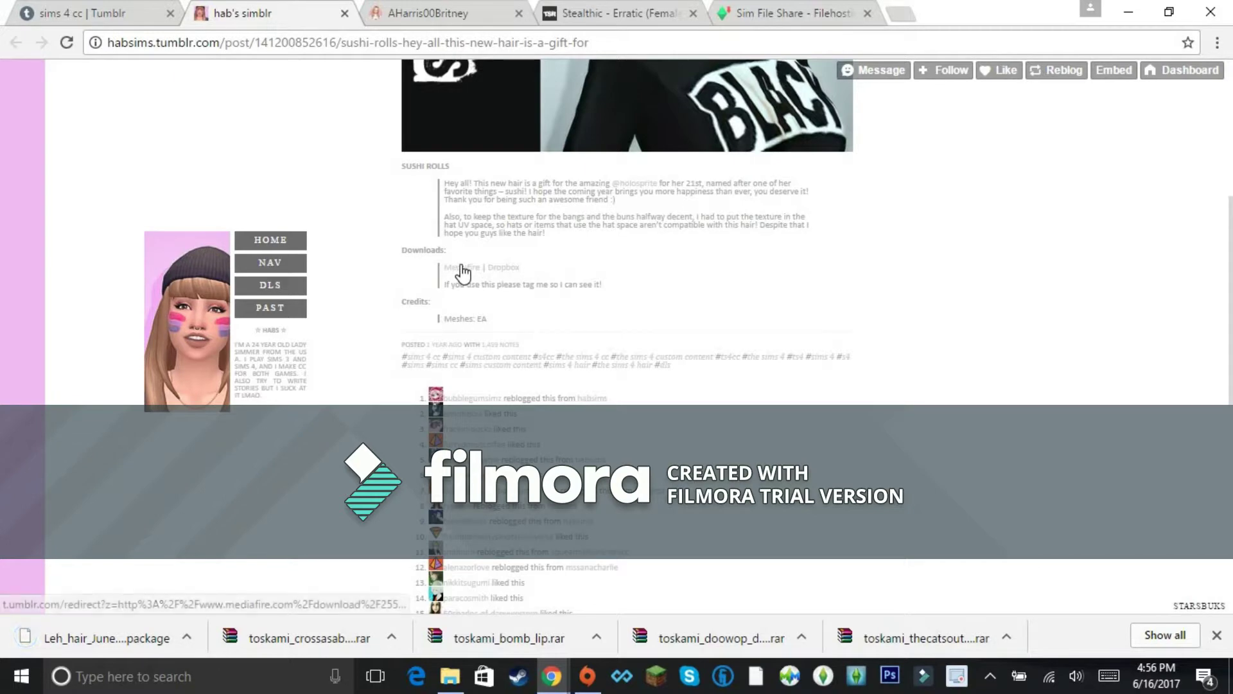
Open the download link of the Sushi Rolls hair post in its own tab and close the post.
right_click(495, 266)
left_click(512, 275)
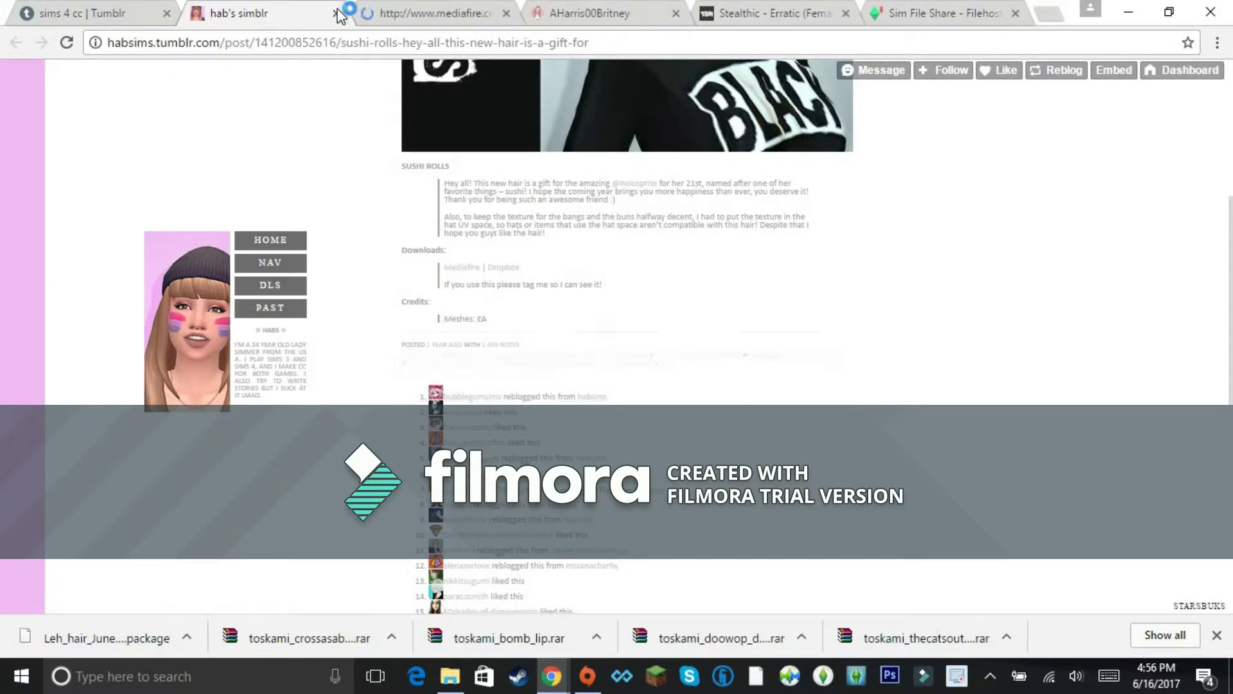
left_click(336, 13)
Open the Momo Buns post's Sim File Share download folder in its own tab and close the post.
left_click(424, 13)
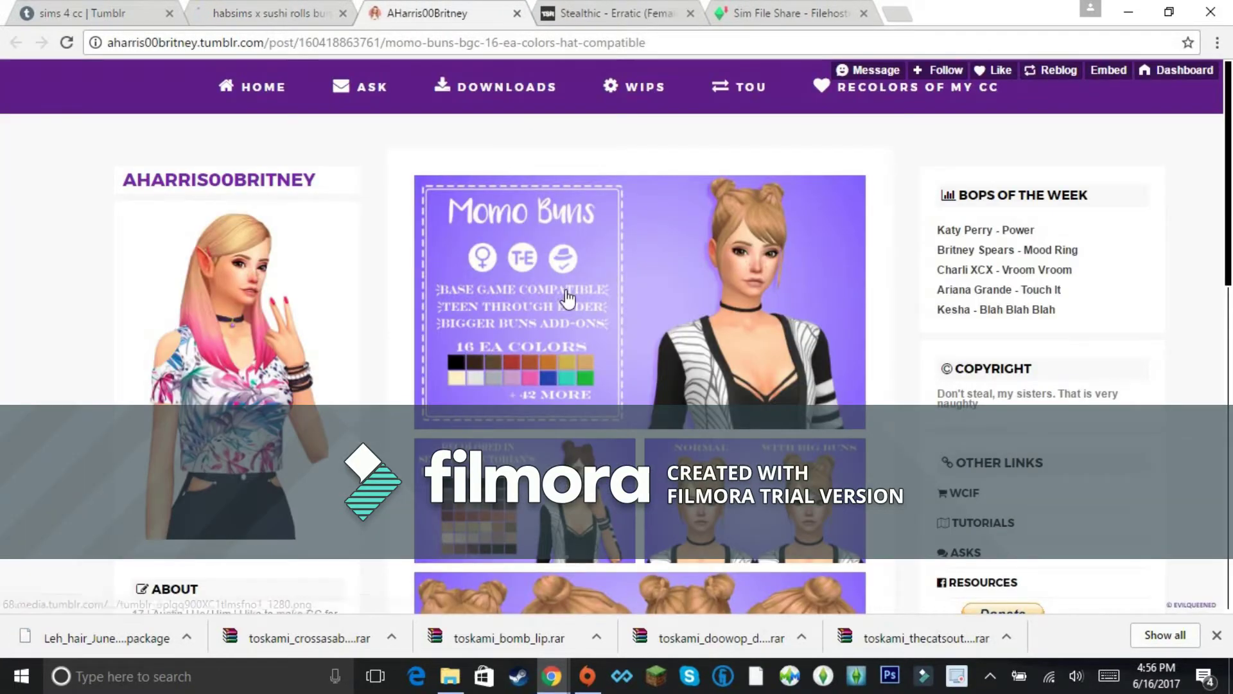
scroll(642, 411, "down", 7)
scroll(644, 411, "down", 1)
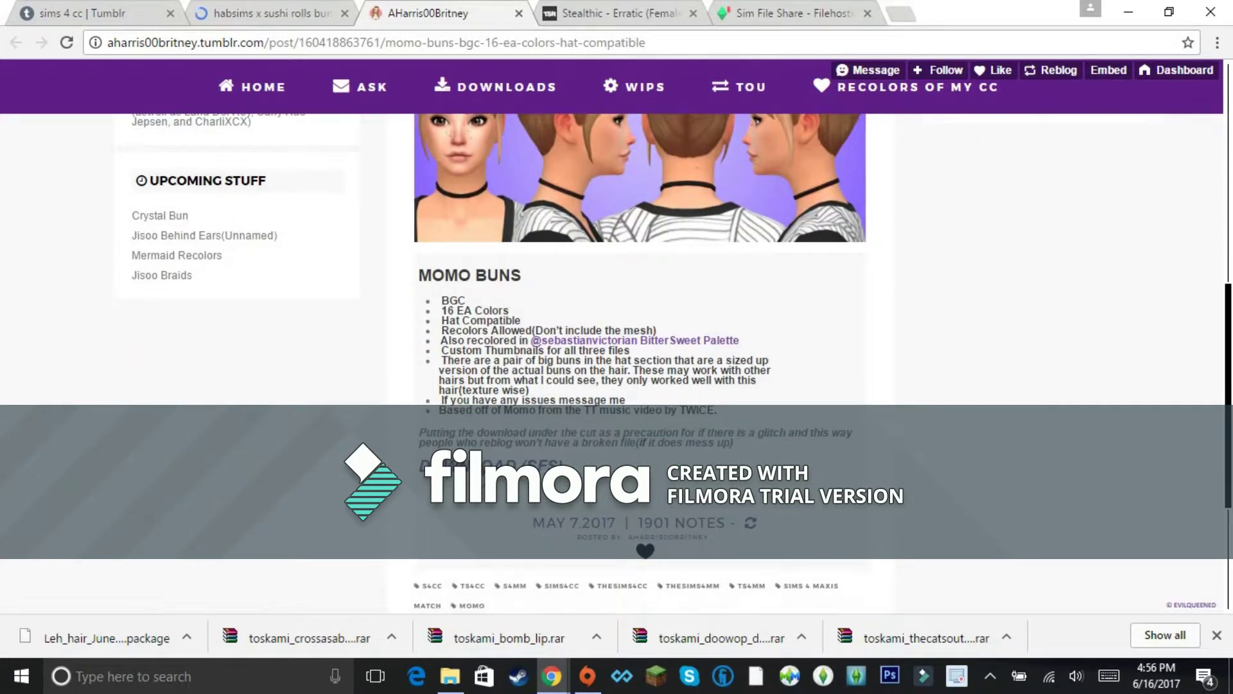
right_click(527, 458)
left_click(546, 465)
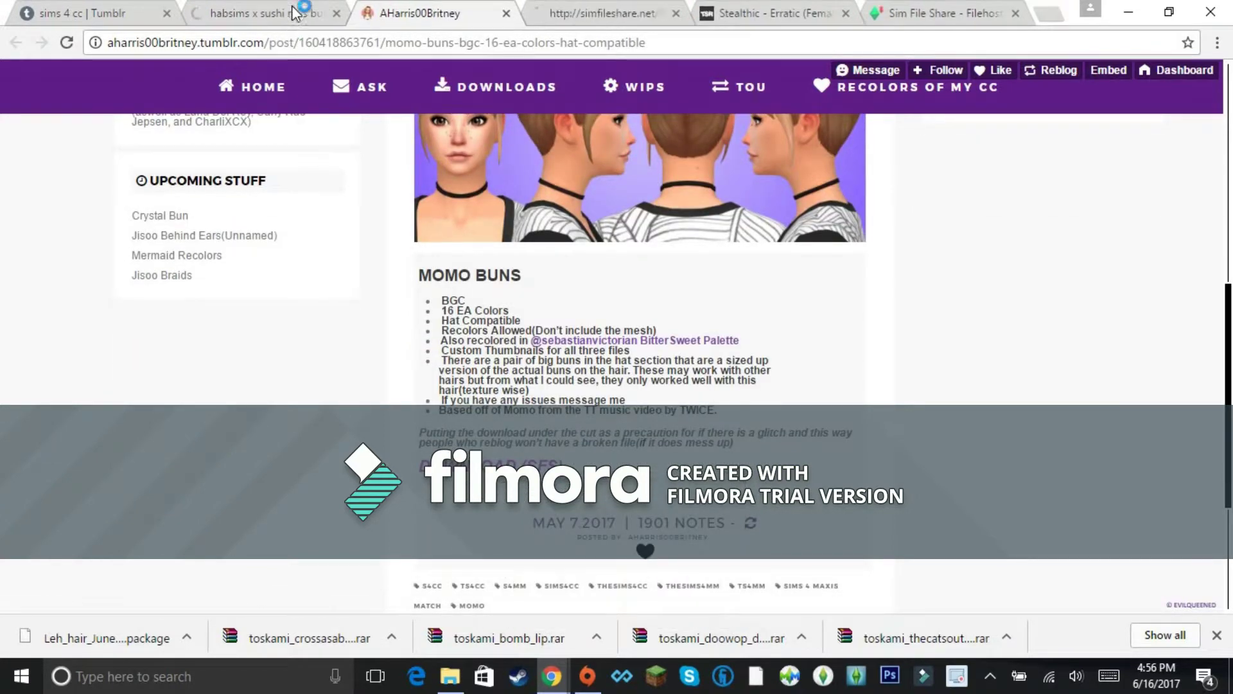
left_click(506, 13)
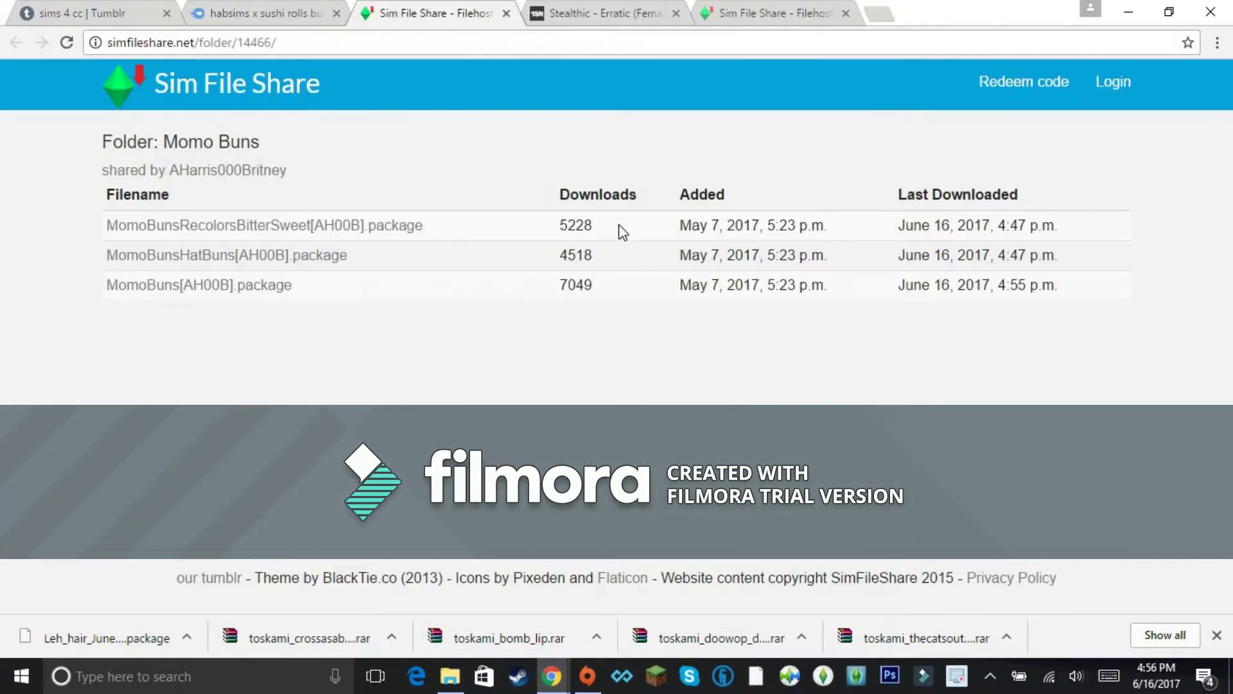
Open the MomoBunsRecolorsBitterSweet[AH00B].package and MomoBunsHatBuns[AH00B].package pages in separate tabs.
right_click(254, 226)
left_click(307, 240)
right_click(303, 253)
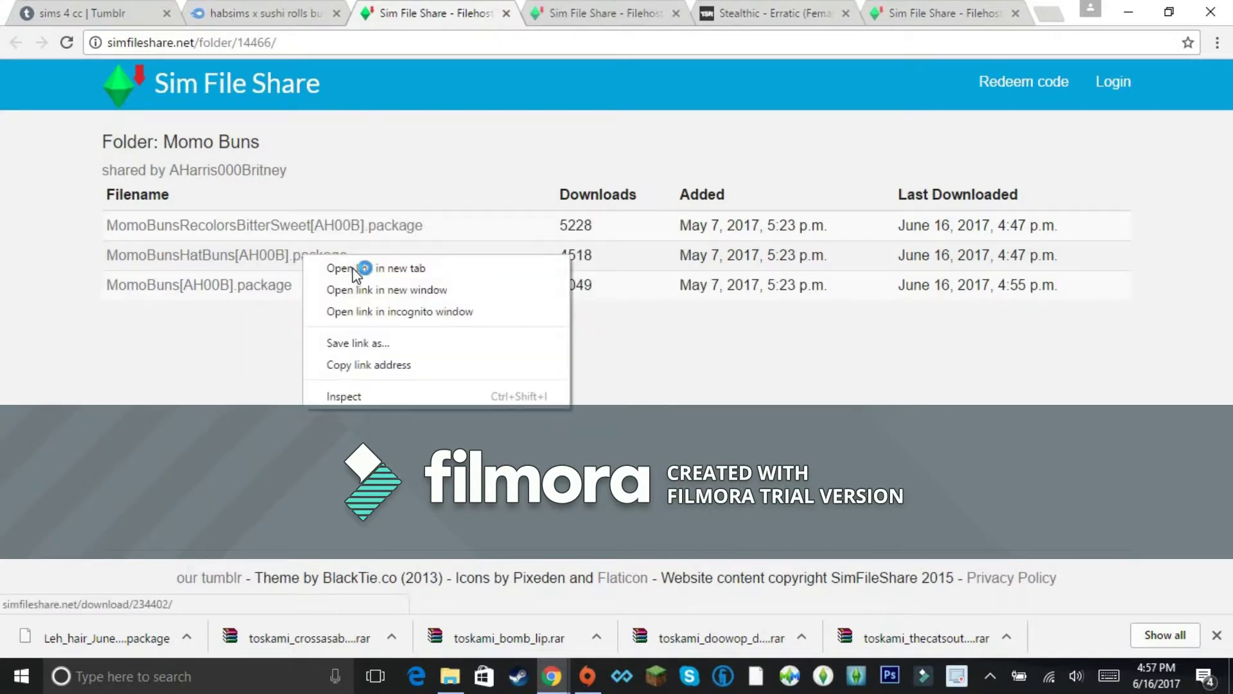
left_click(357, 273)
Download MomoBuns[AH00B].package and MomoBunsRecolorsBitterSweet[AH00B].package, closing each file's page.
left_click(281, 283)
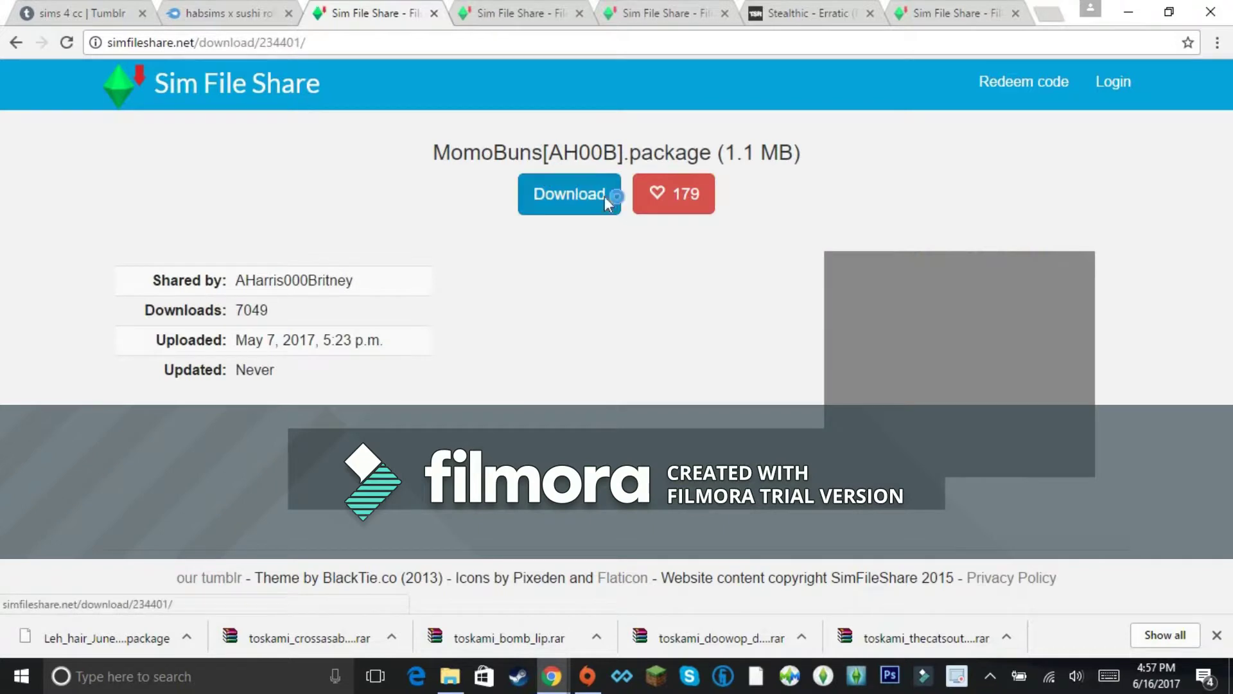
left_click(604, 195)
left_click(434, 13)
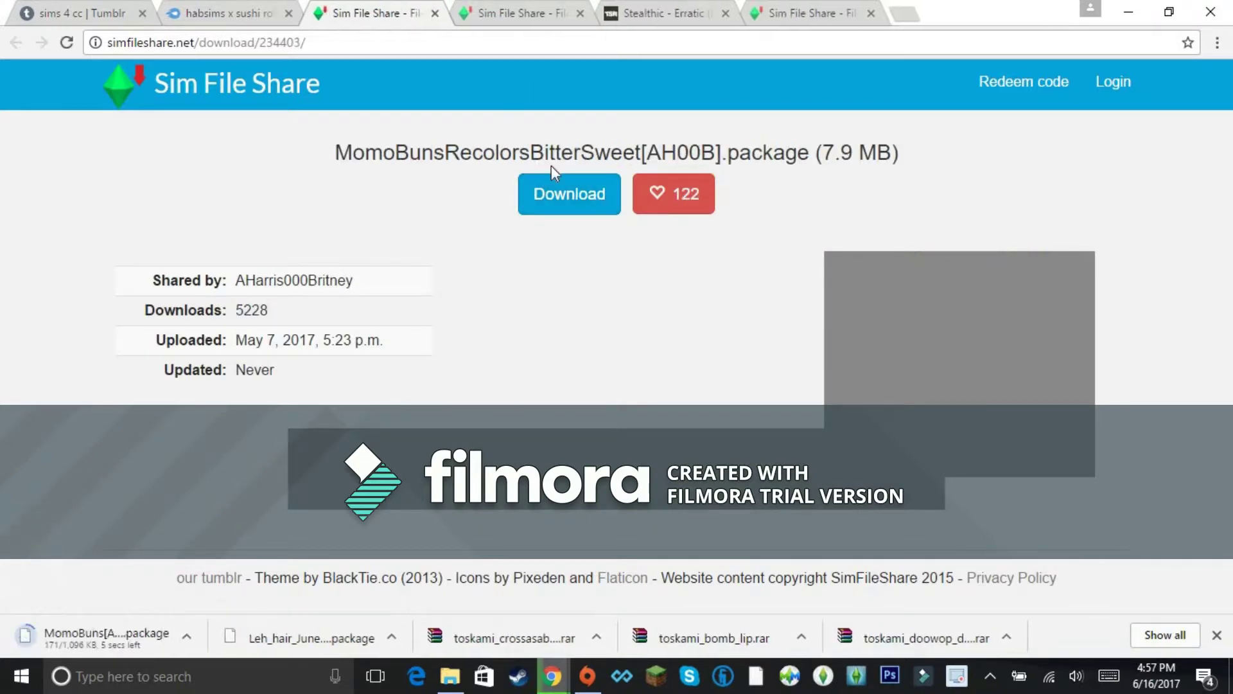
left_click(564, 196)
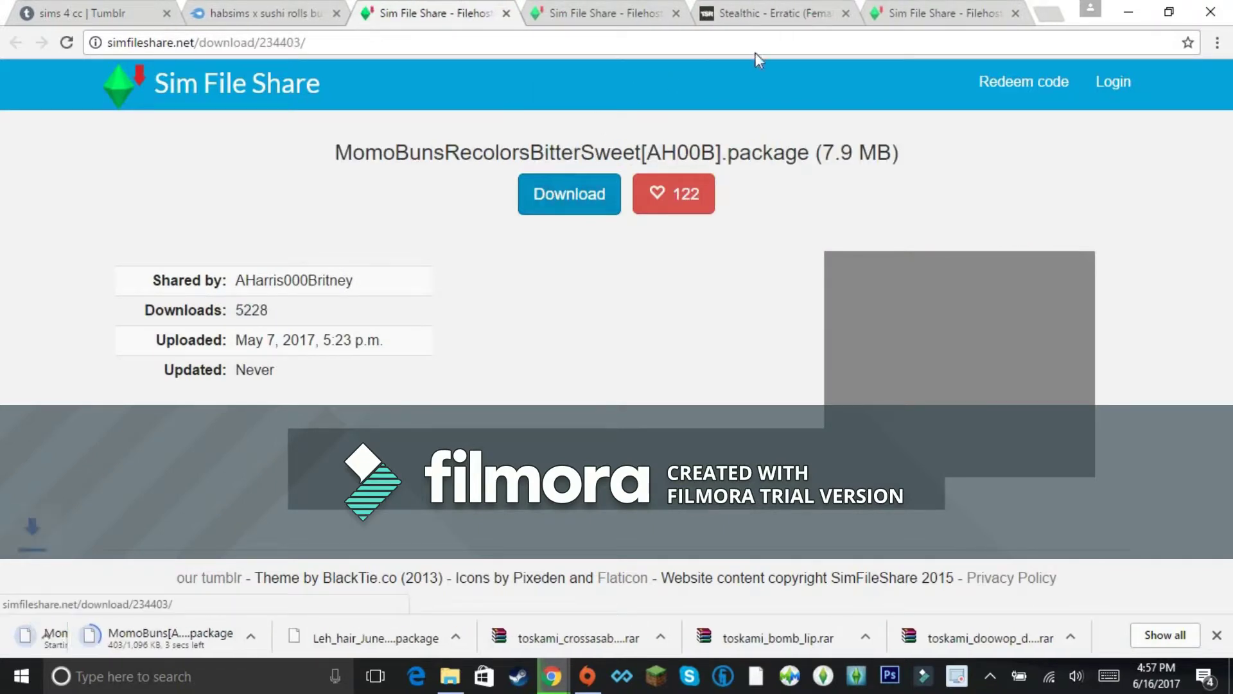
left_click(507, 13)
Request the download of Stealthic's Erratic female hair from its The Sims Resource page.
left_click(590, 13)
scroll(649, 313, "down", 5)
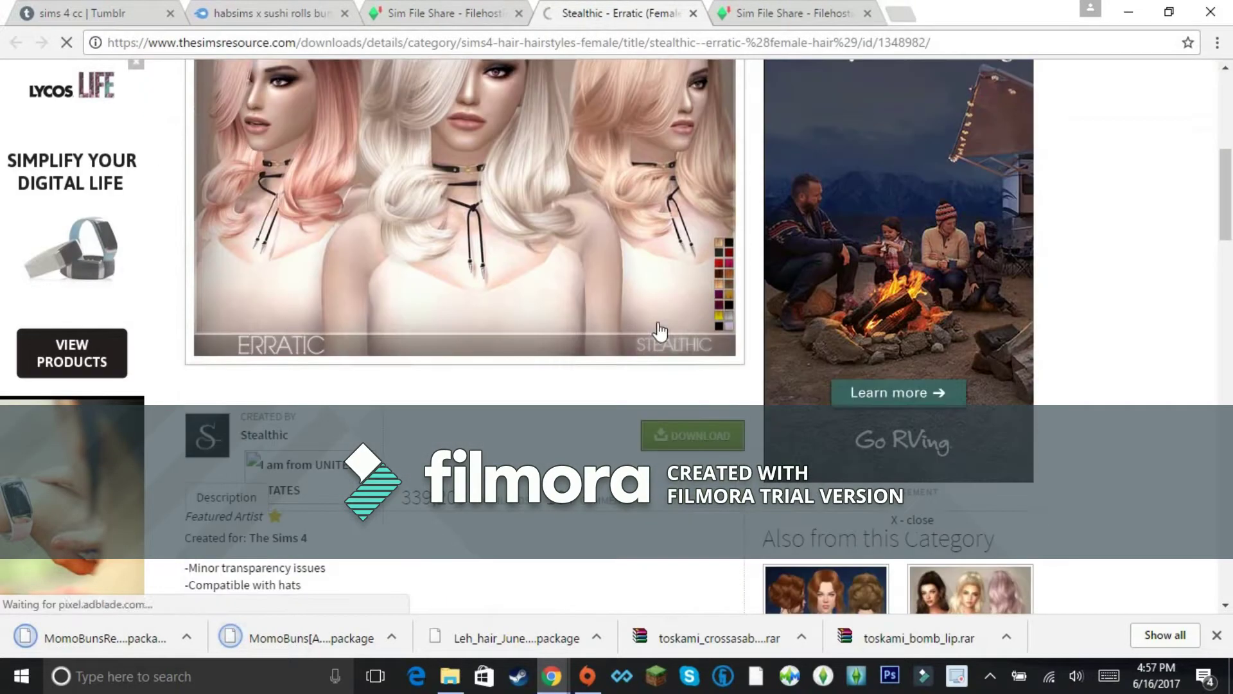
left_click(705, 390)
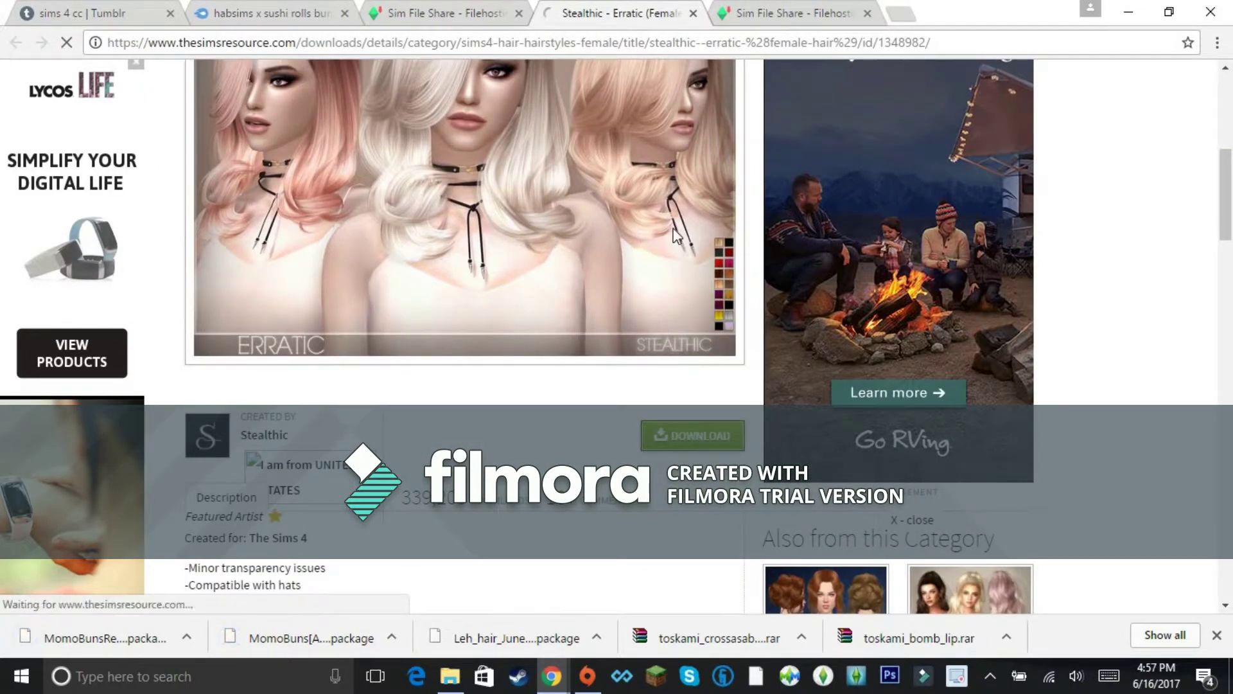
Download missParaplyYFHairStealthicErraticAllColors.package and MomoBunsHatBuns[AH00B].package, closing both Sim File Share pages.
left_click(769, 18)
left_click(569, 194)
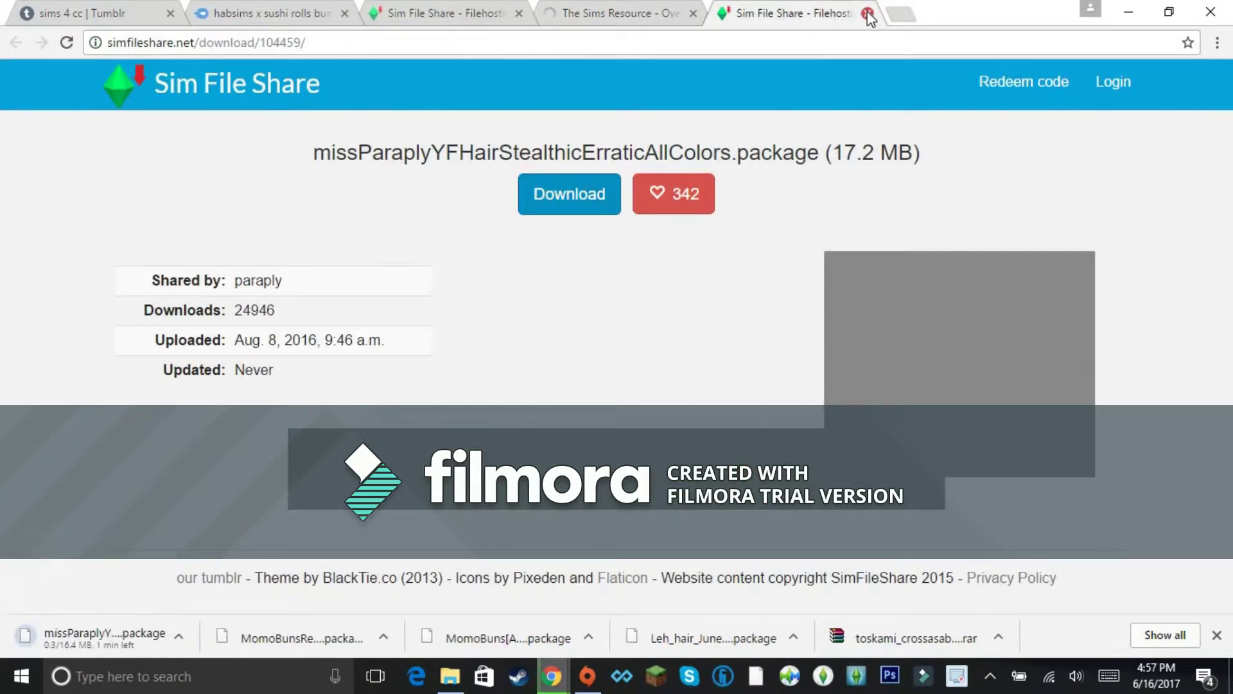
left_click(868, 14)
left_click(475, 14)
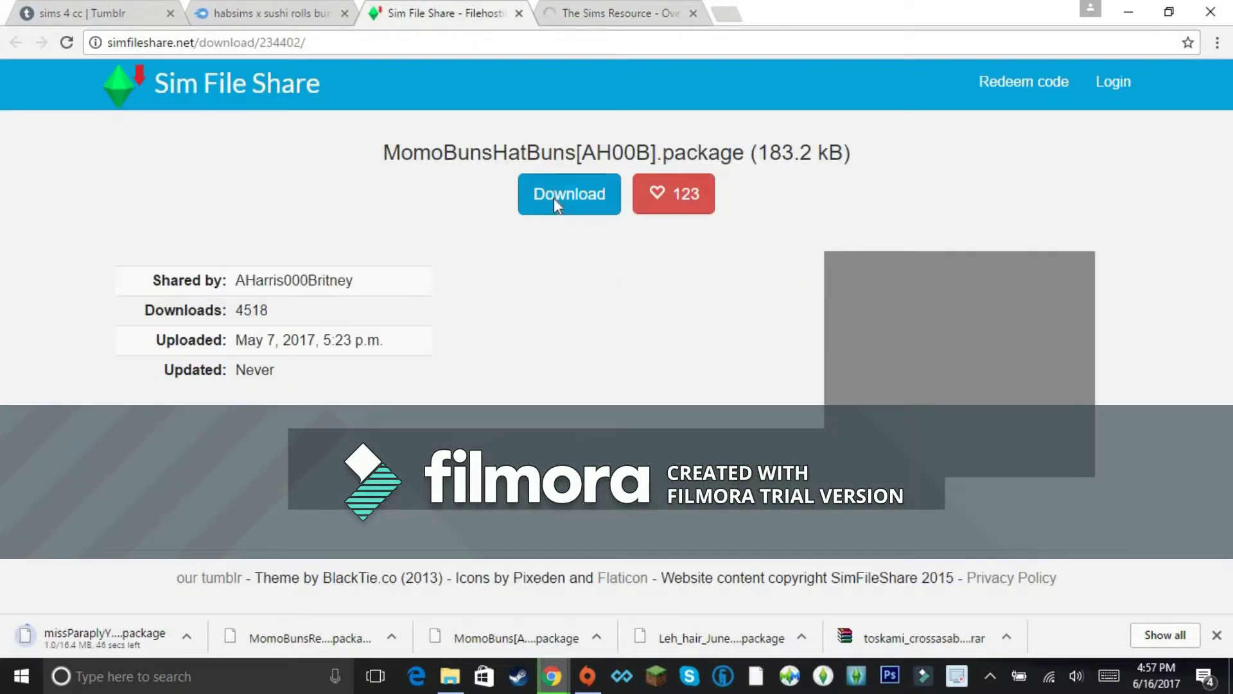
left_click(518, 13)
Download habsims x sushi rolls buns.package from its MediaFire page.
left_click(270, 13)
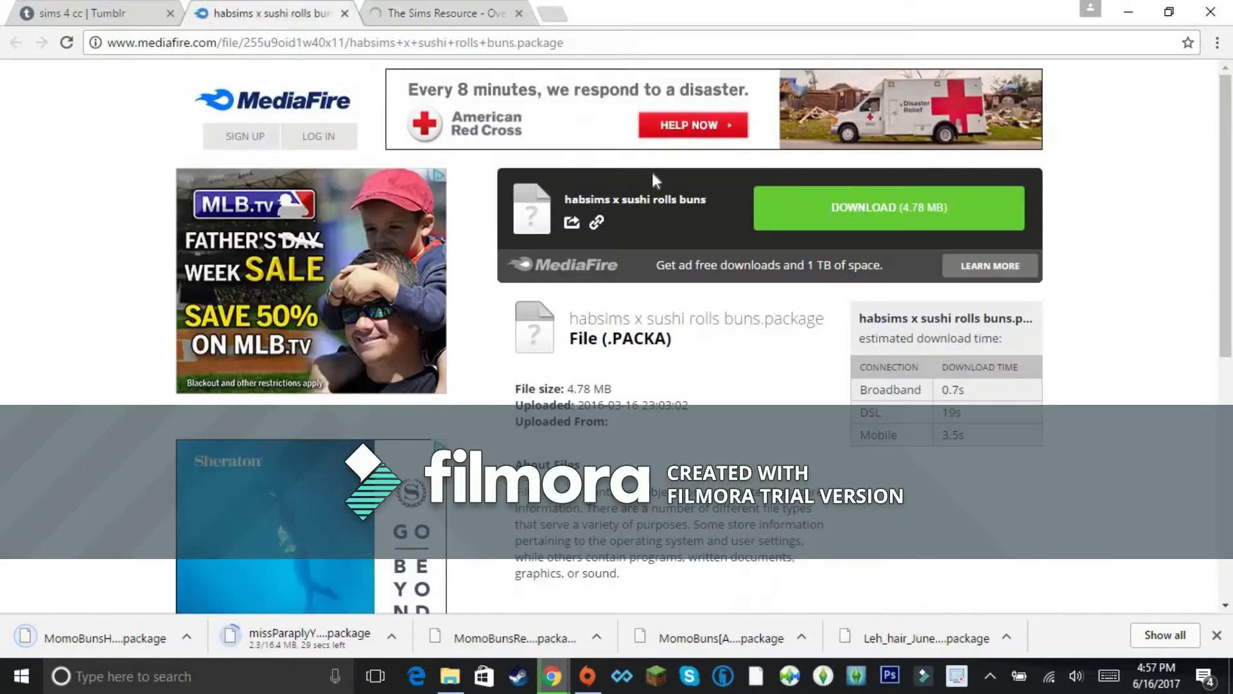
left_click(859, 202)
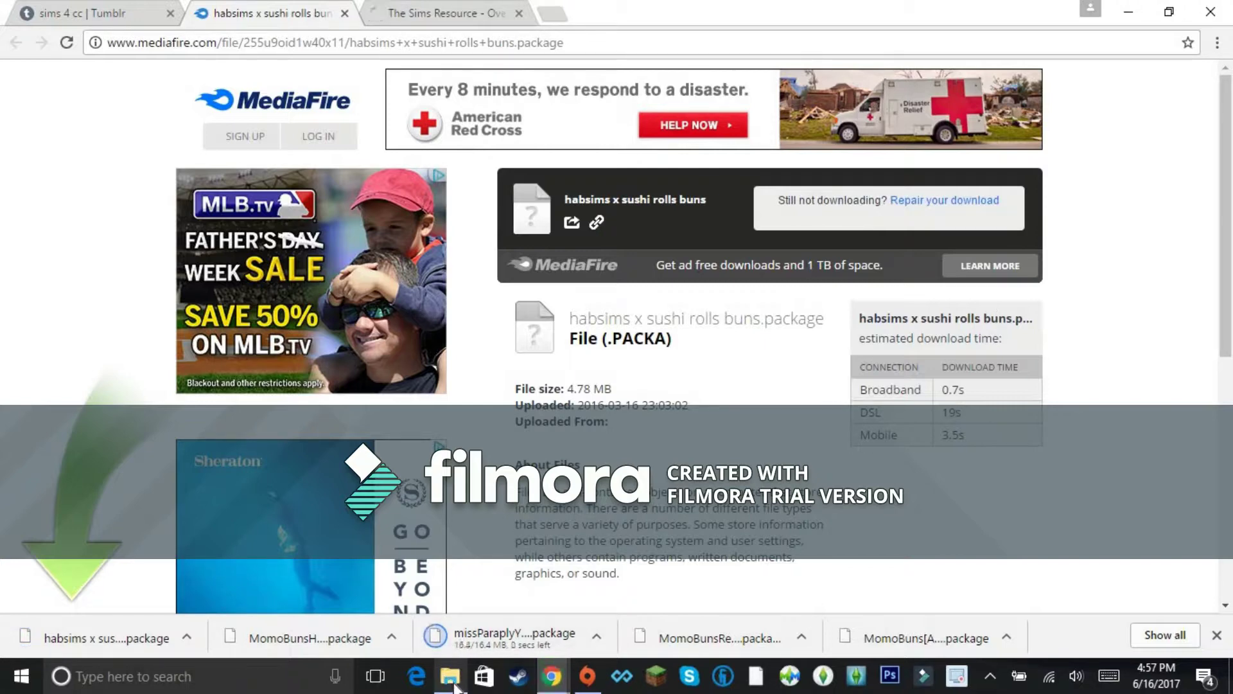
mouse_move(452, 686)
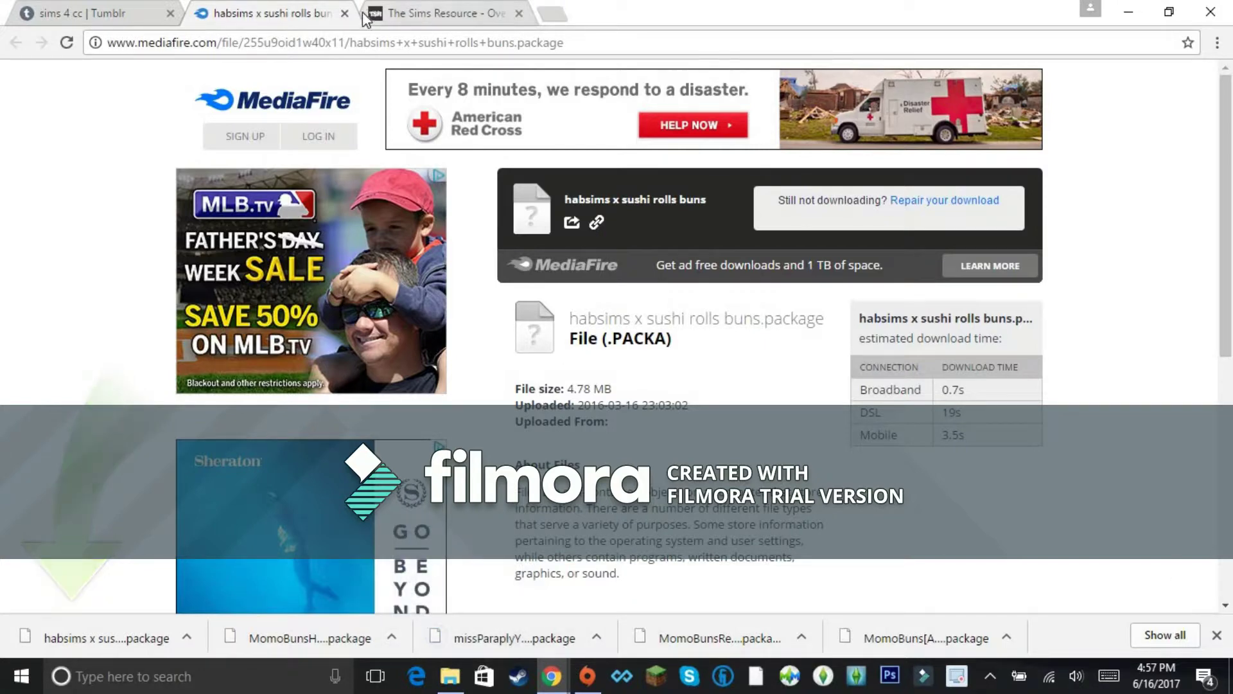
Close the remaining MediaFire, The Sims Resource and Tumblr search pages to exit the browser.
key("ctrl+w")
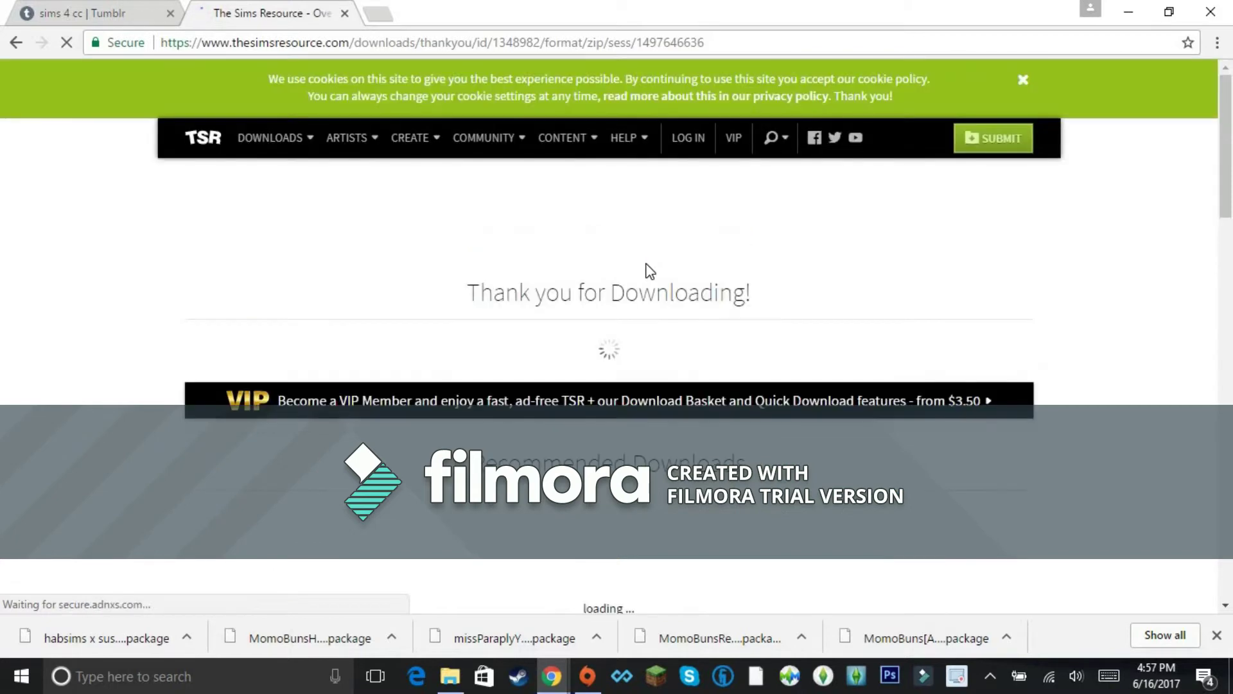
left_click(345, 14)
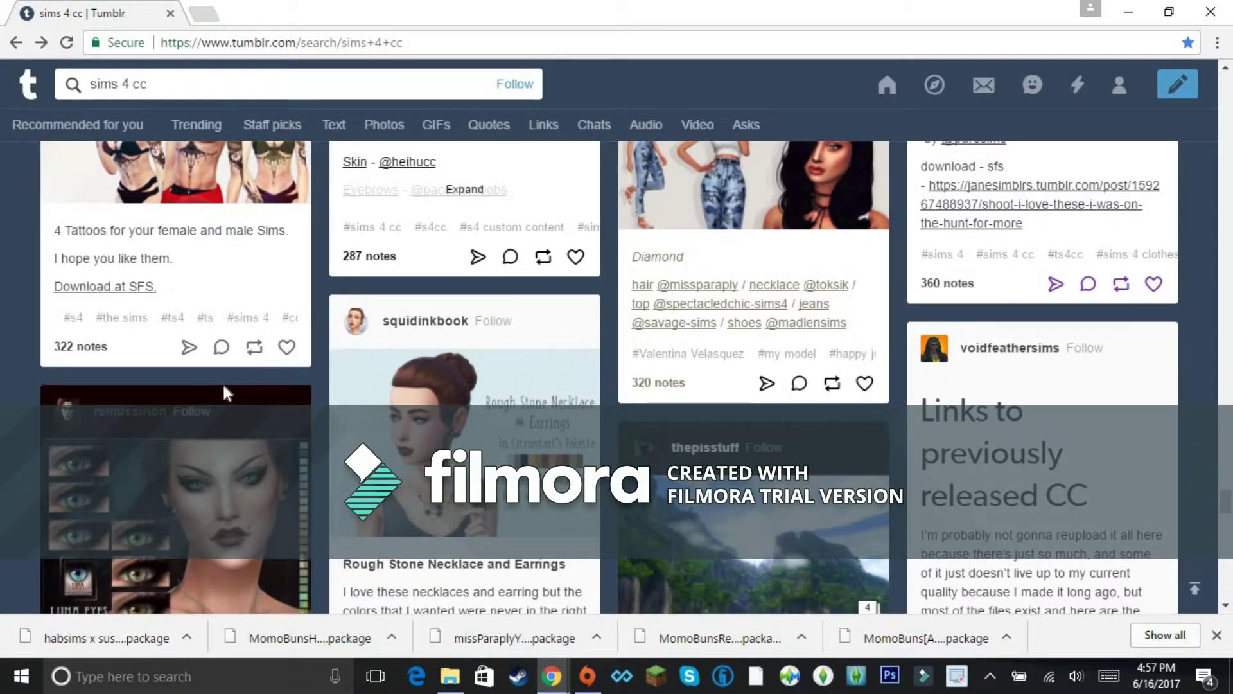
left_click(171, 18)
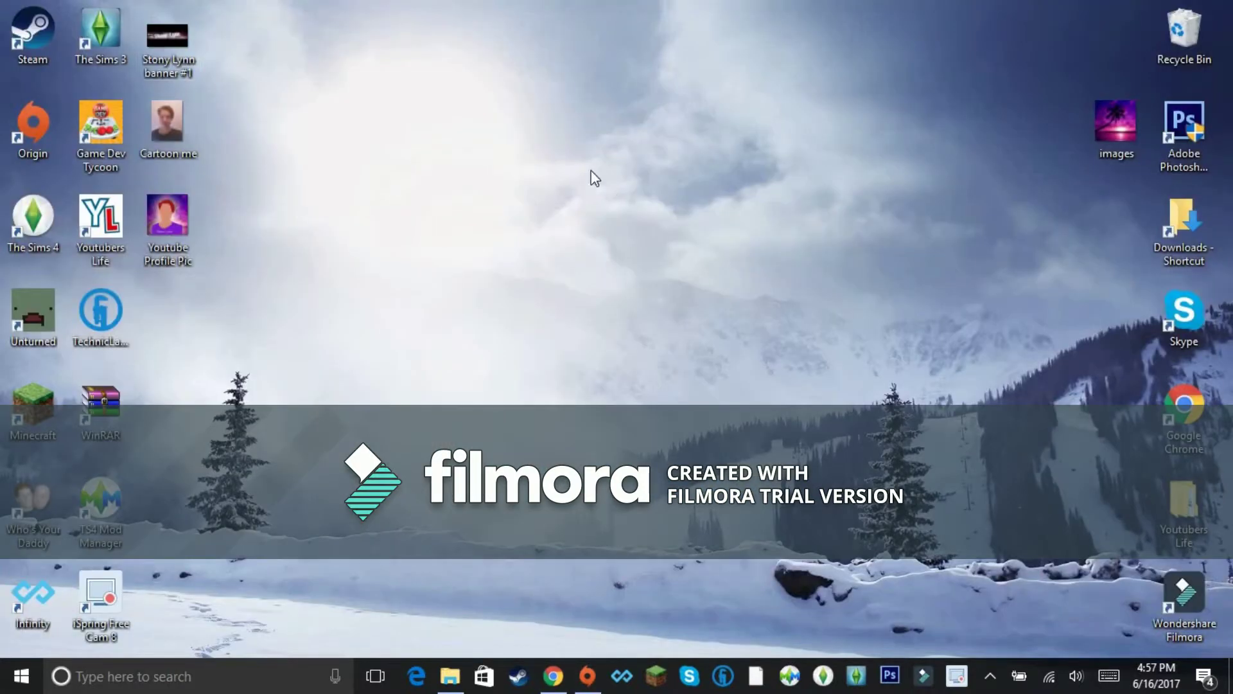
View the Youtube Profile Pic and the channel banner image from the desktop, and close both.
double_click(168, 218)
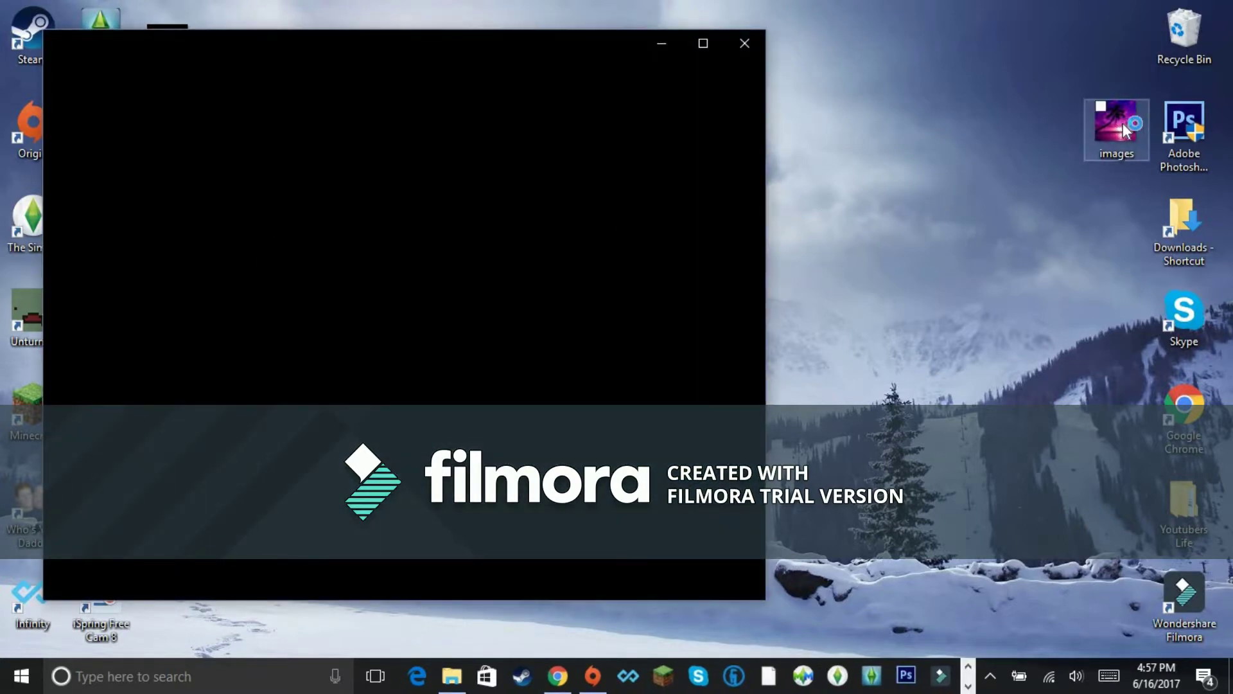
left_click_drag(1111, 104, 1184, 33)
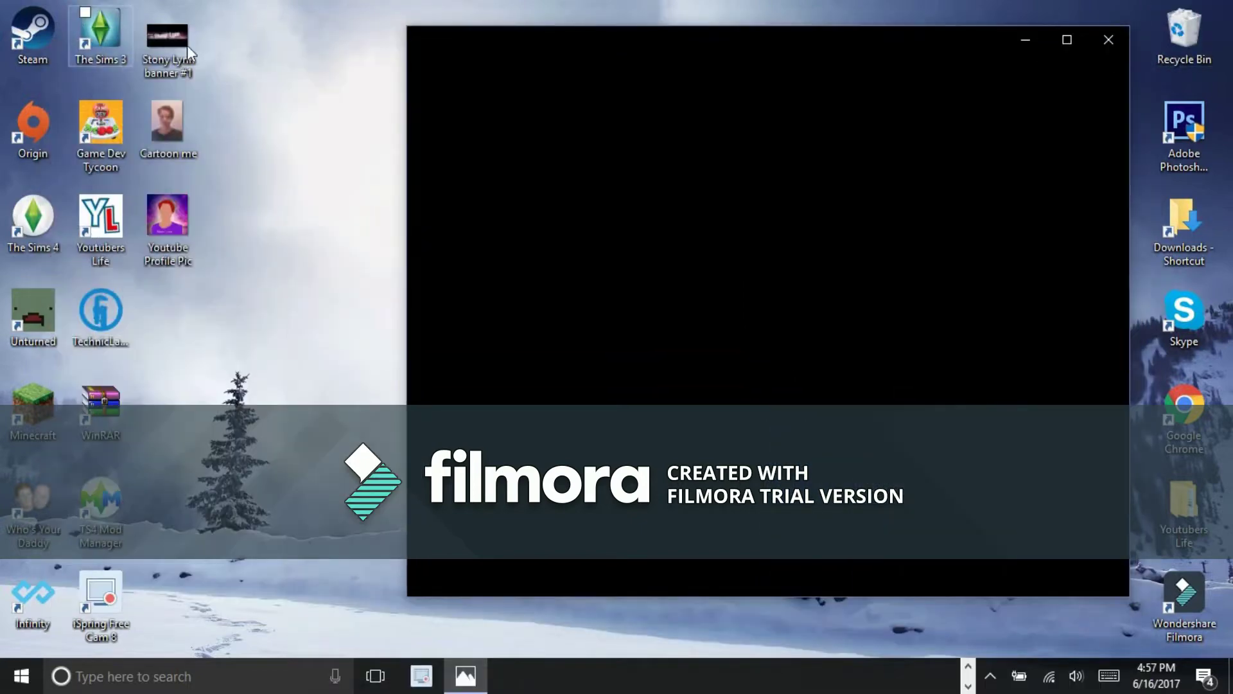
left_click(168, 36)
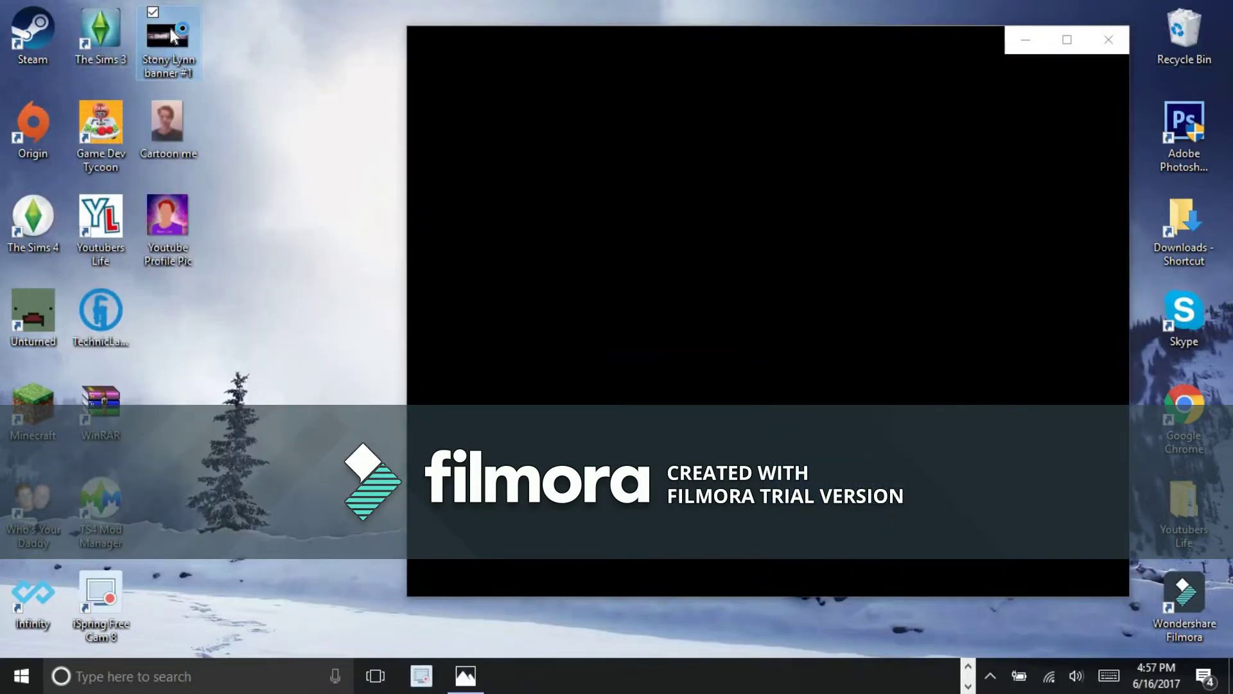
left_click(736, 132)
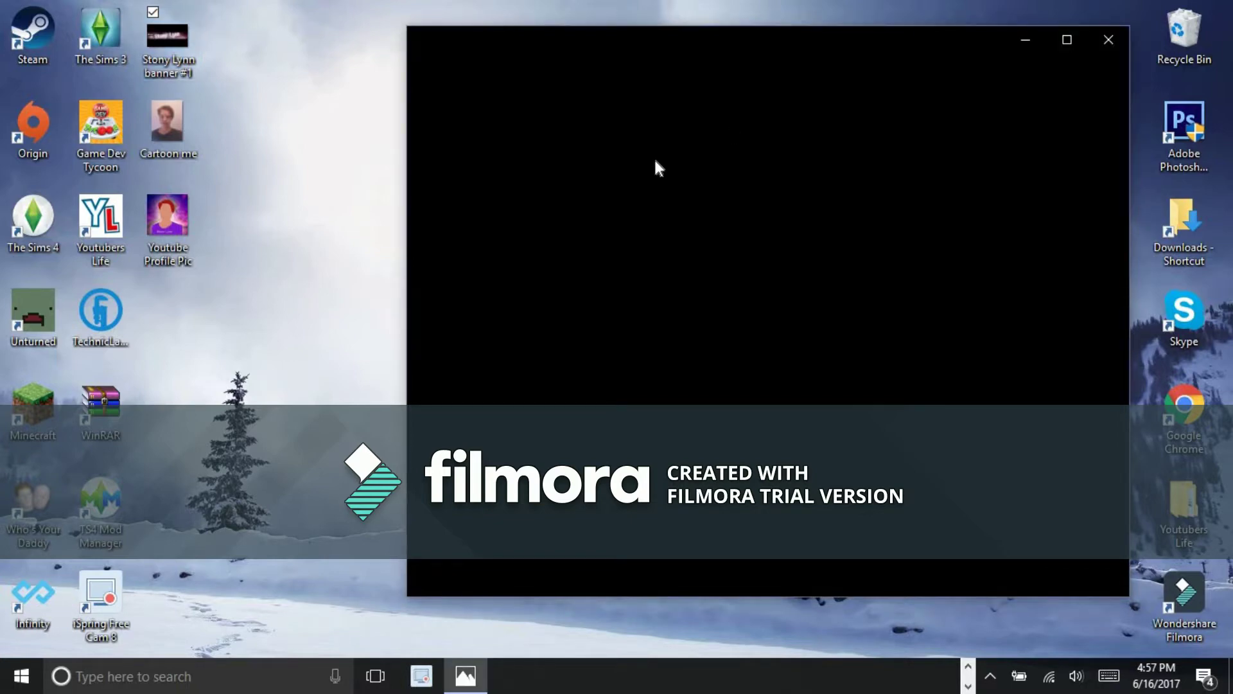
left_click_drag(853, 54, 662, 83)
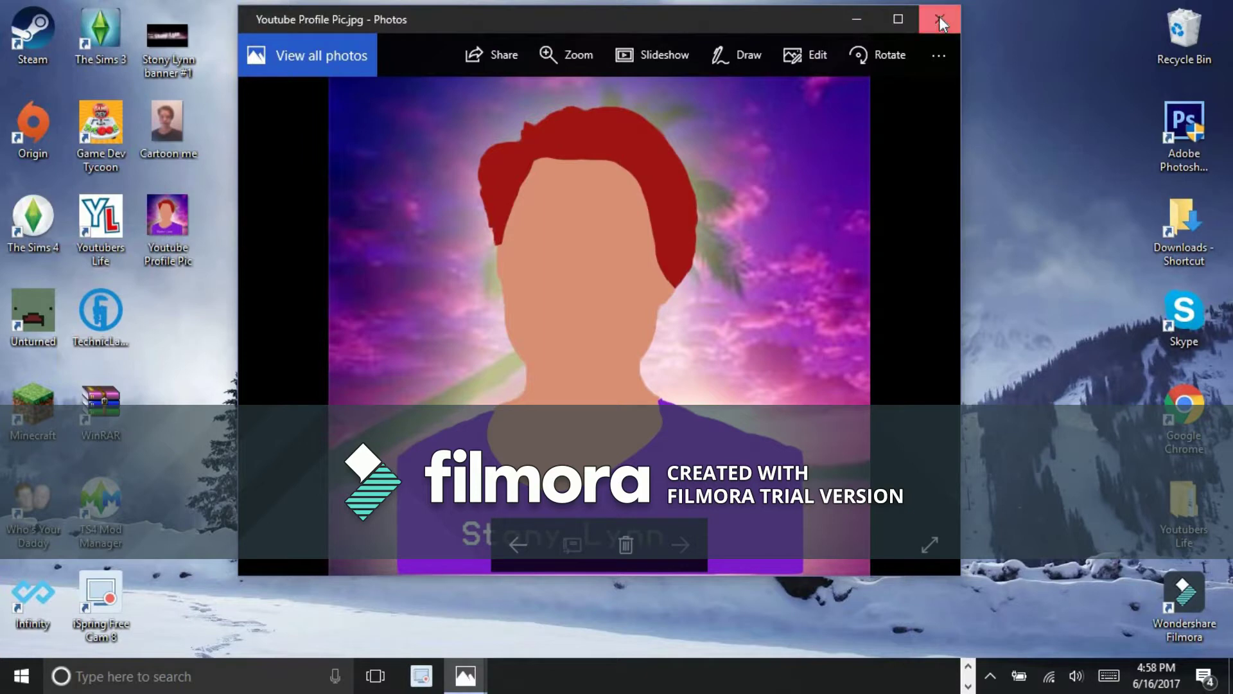
left_click(939, 19)
left_click(464, 676)
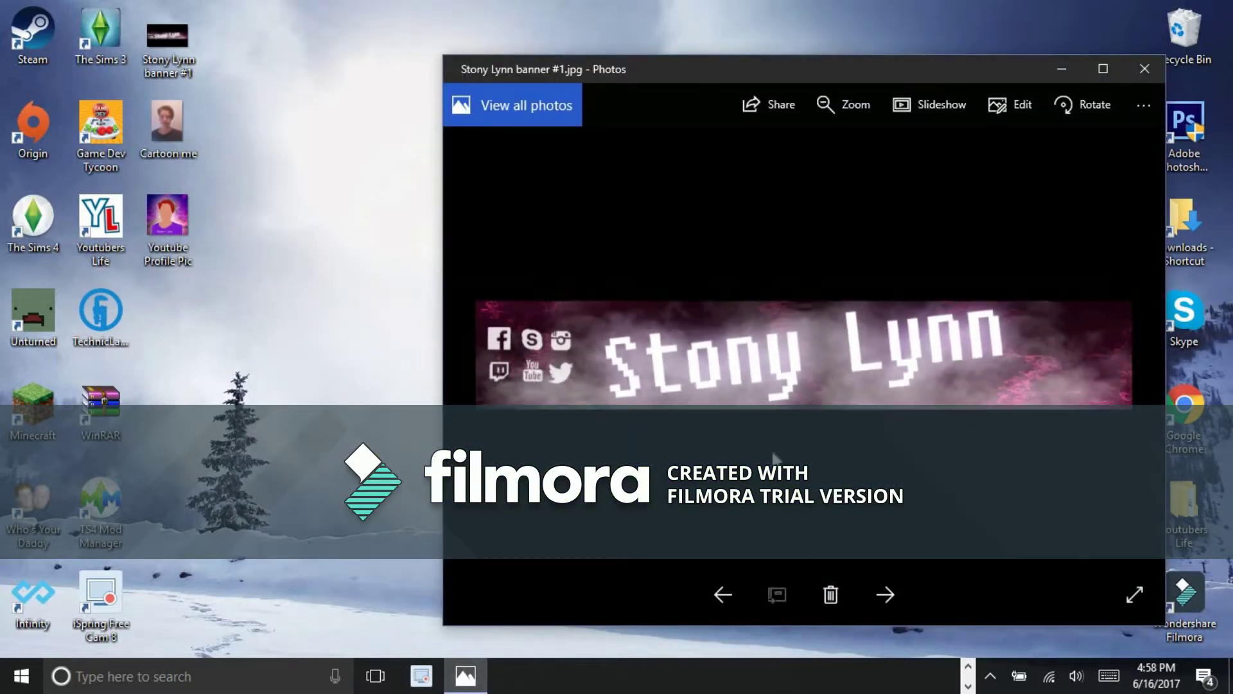
left_click(1144, 69)
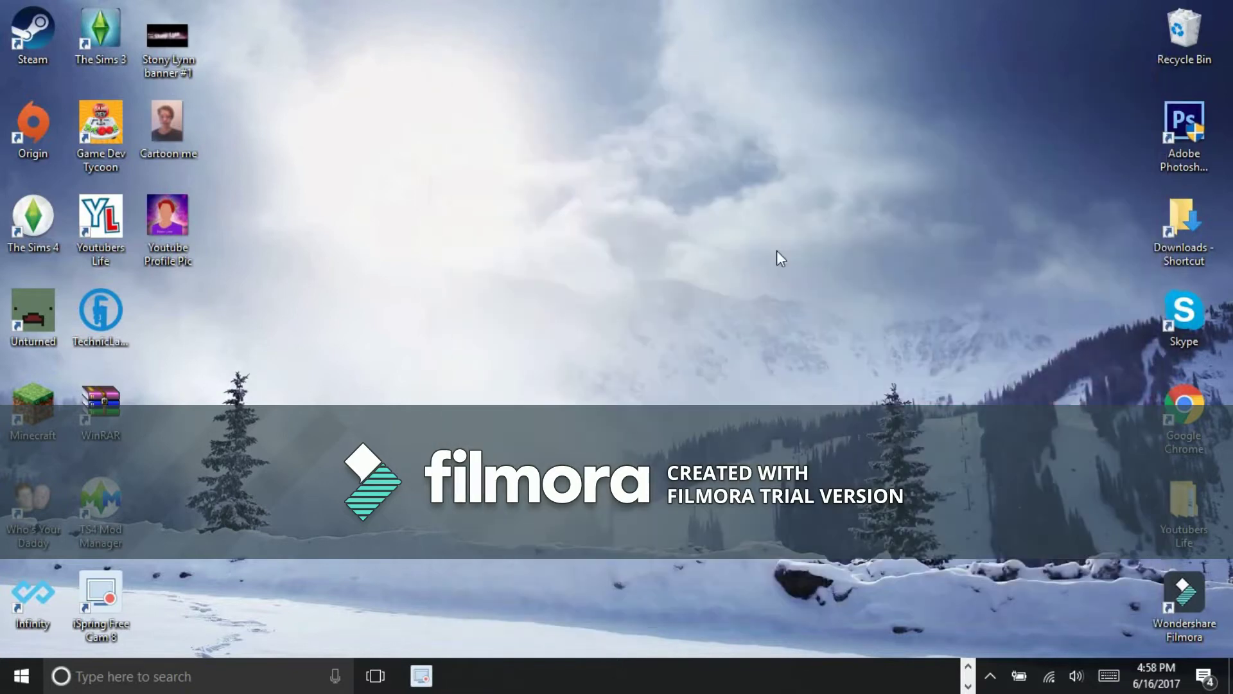
Open Documents > Electronic Arts > The Sims 4 > Mods in a second File Explorer window and place it beside the Downloads window.
left_click(449, 681)
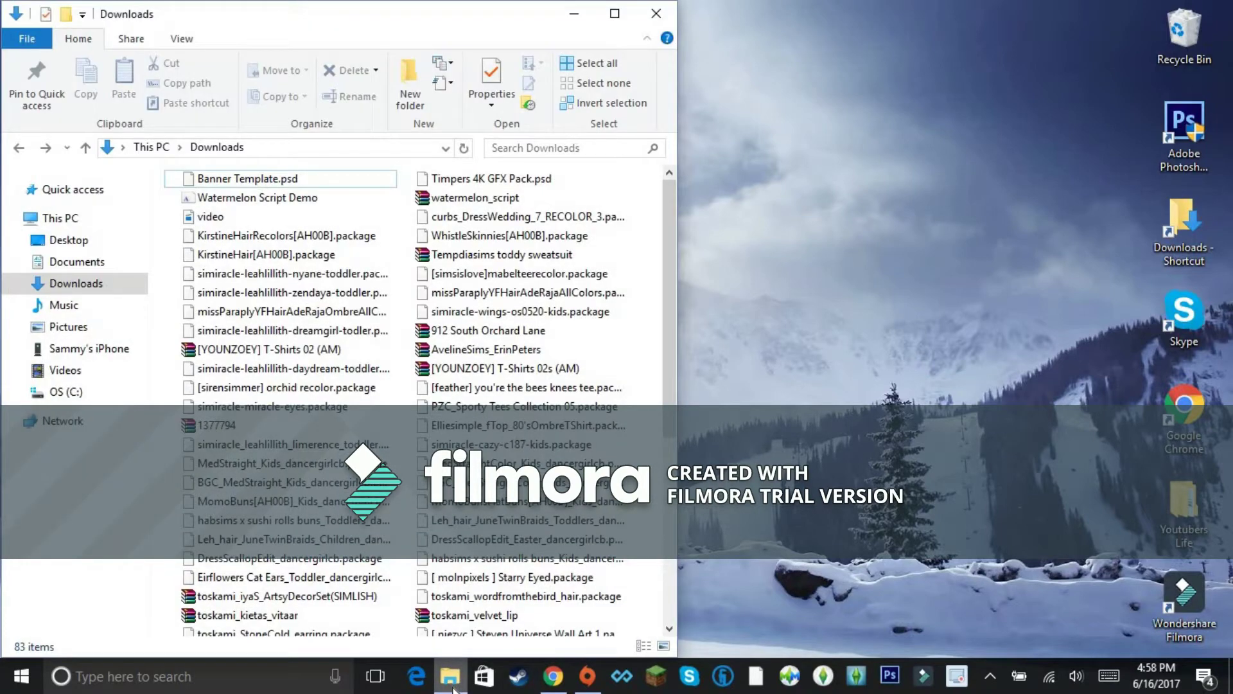
left_click(453, 688)
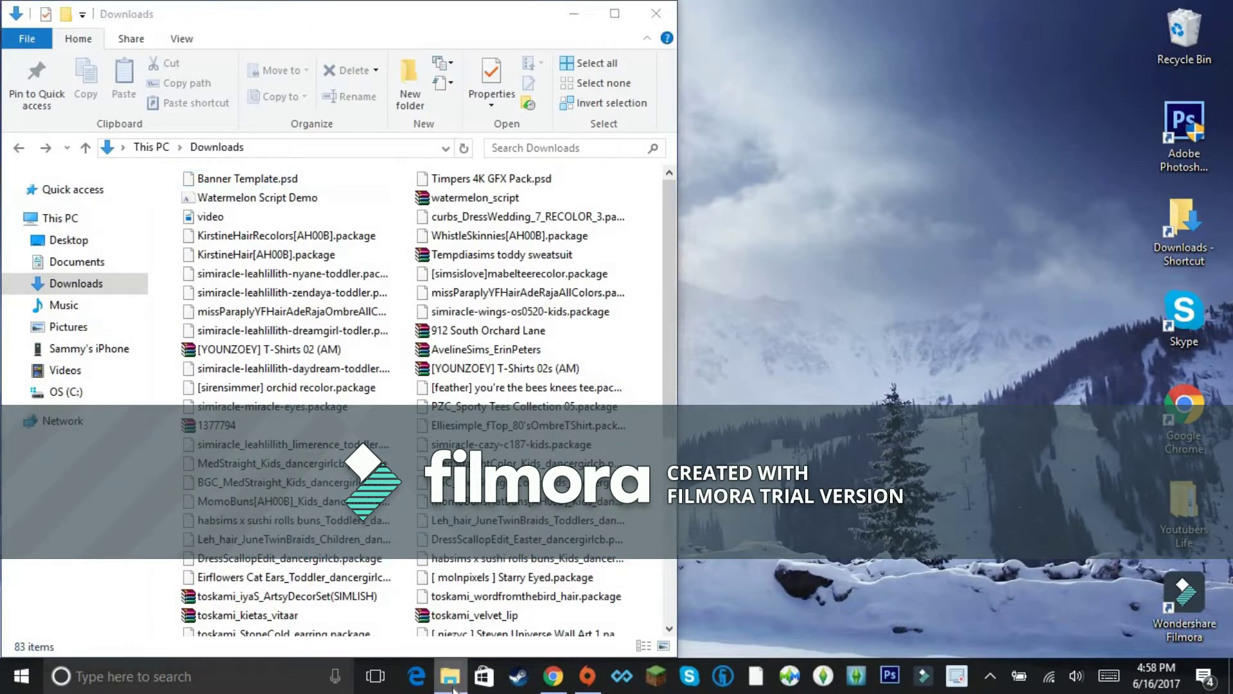
right_click(452, 688)
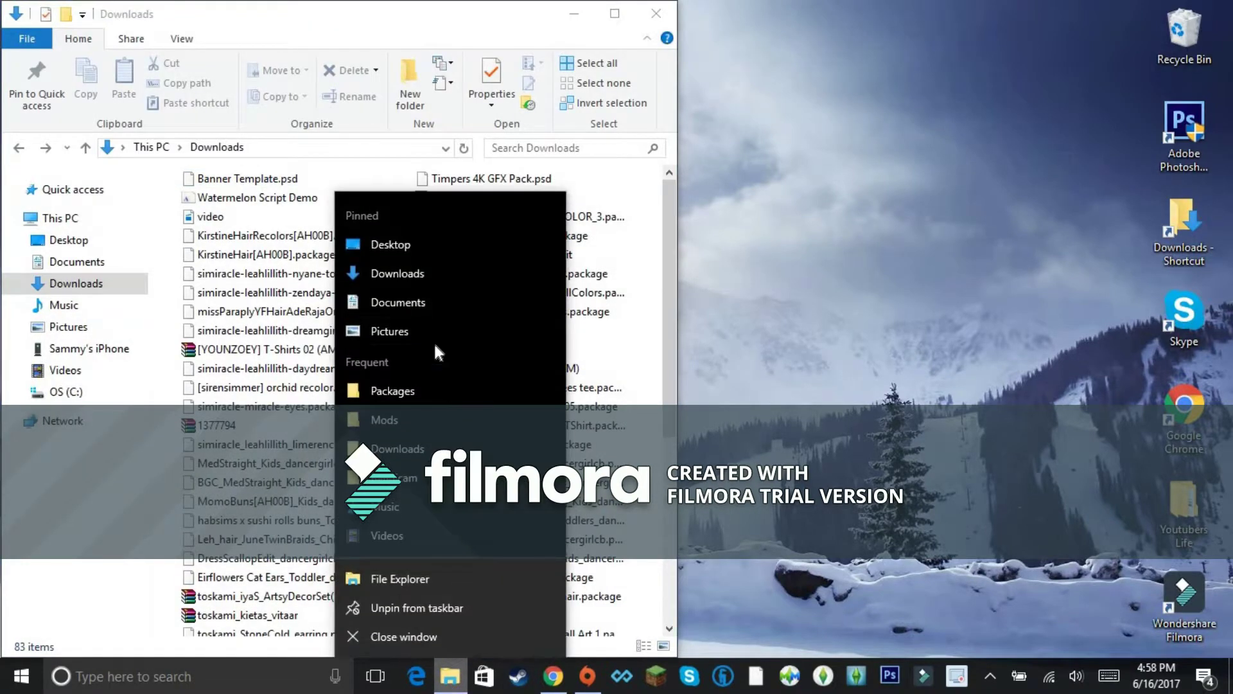
left_click(411, 306)
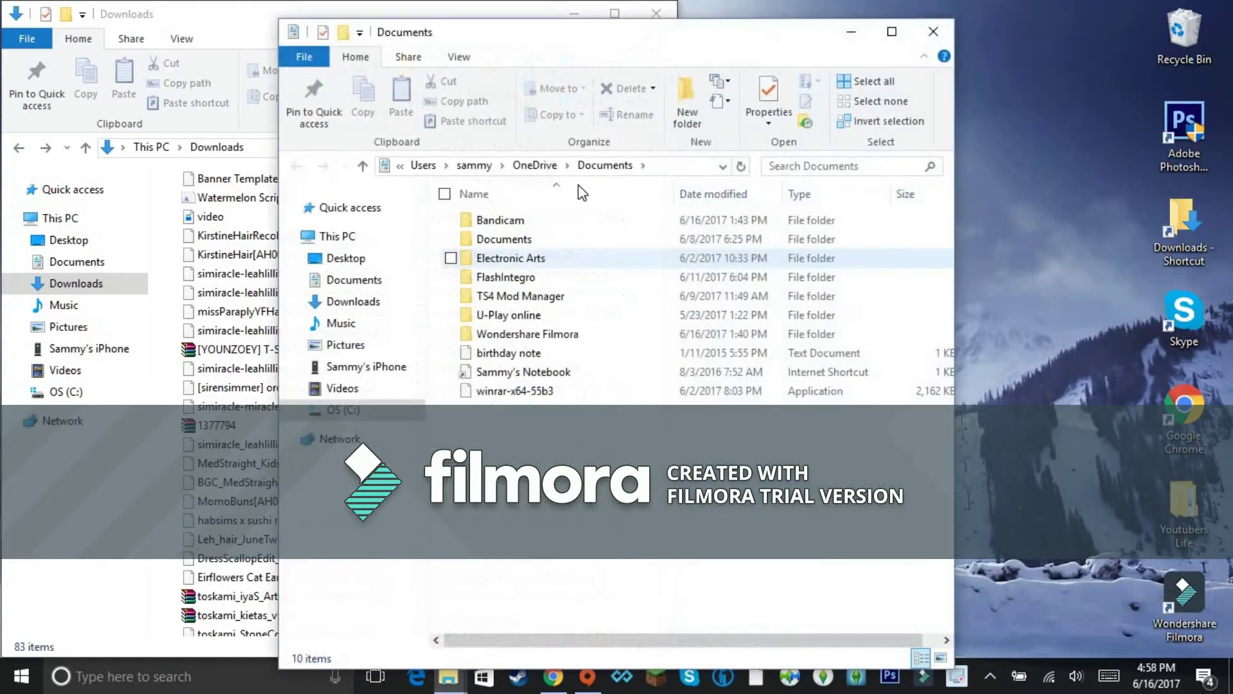
double_click(506, 259)
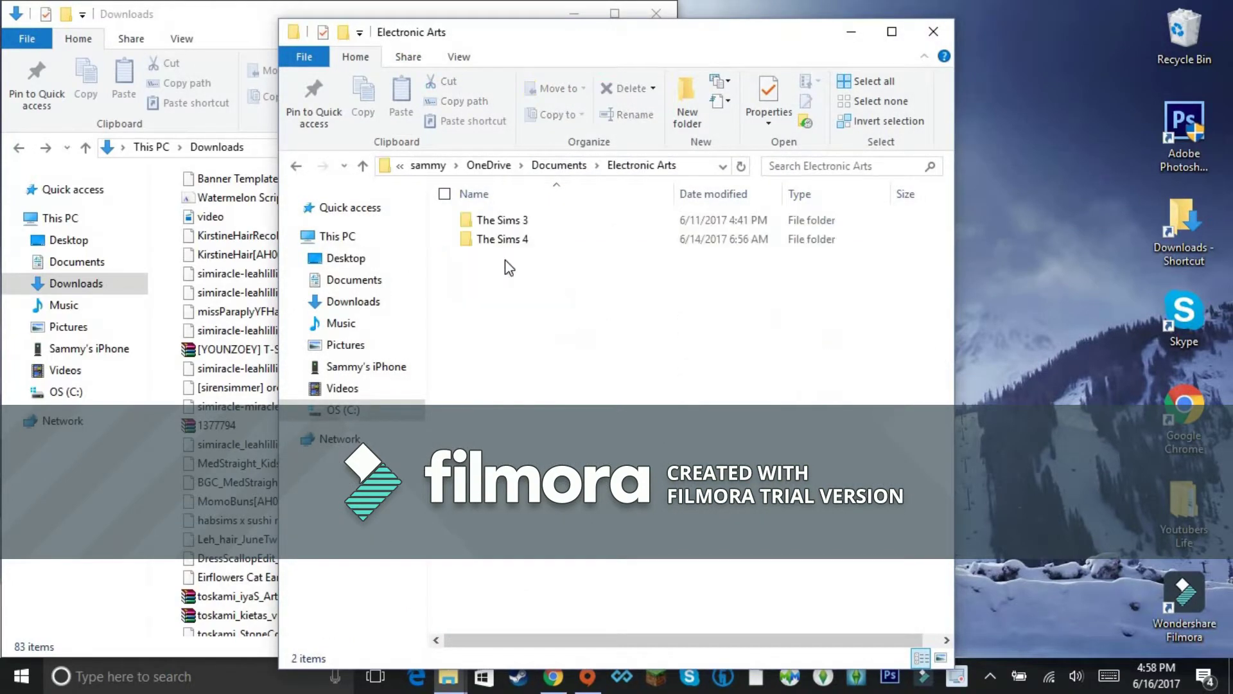
double_click(507, 248)
left_click(507, 277)
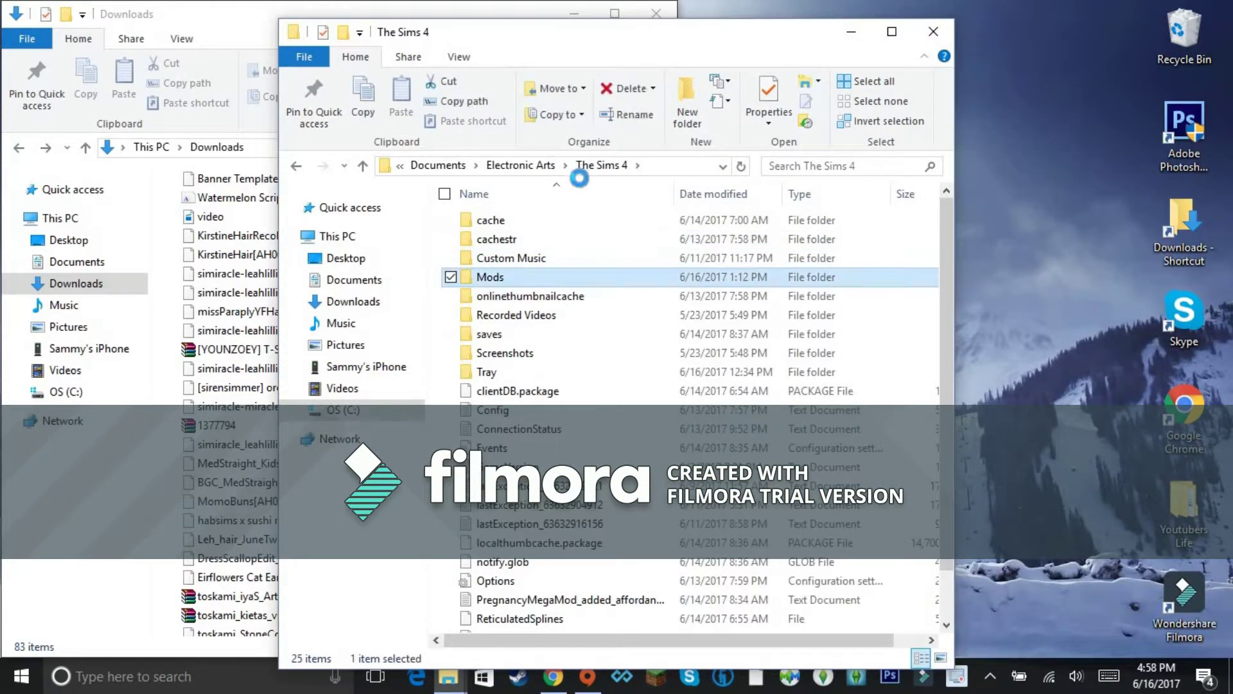
key("Return")
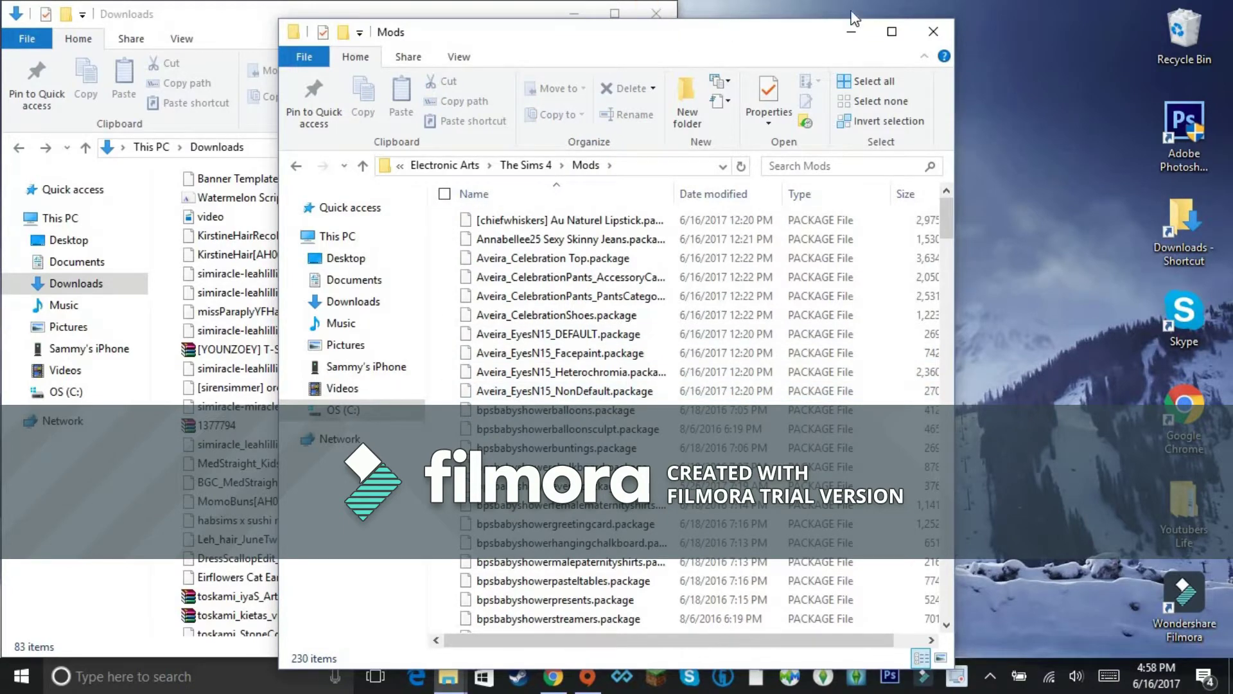
left_click_drag(682, 29, 1017, 11)
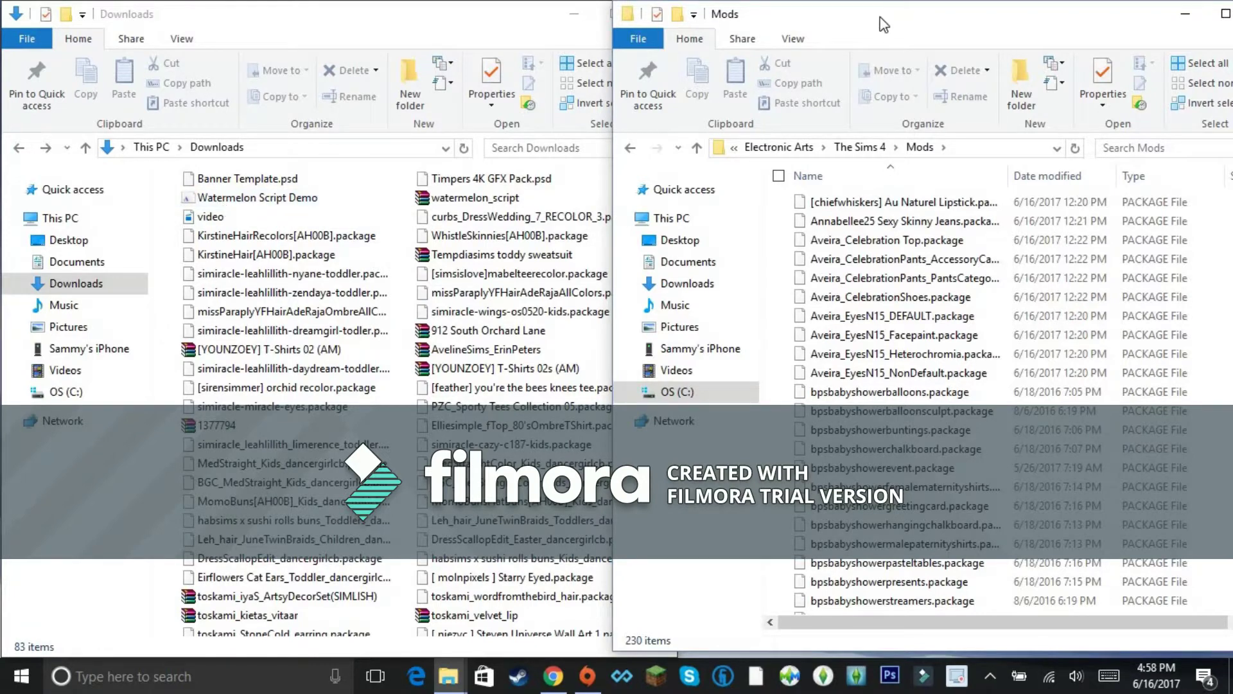
left_click_drag(887, 14, 893, 206)
Move Banner Template.psd, Watermelon Script Demo and Timpers 4K GFX Pack.psd from Downloads to the desktop.
left_click(177, 179)
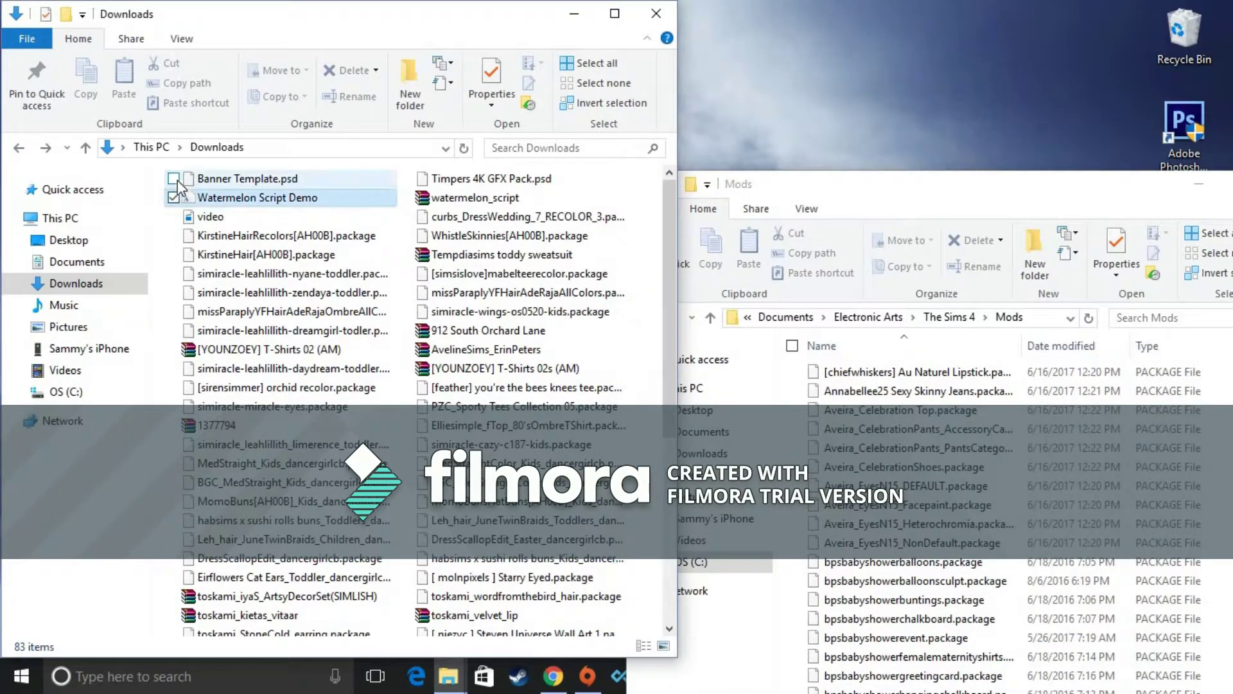
left_click(213, 197, "ctrl")
left_click_drag(213, 197, 790, 65)
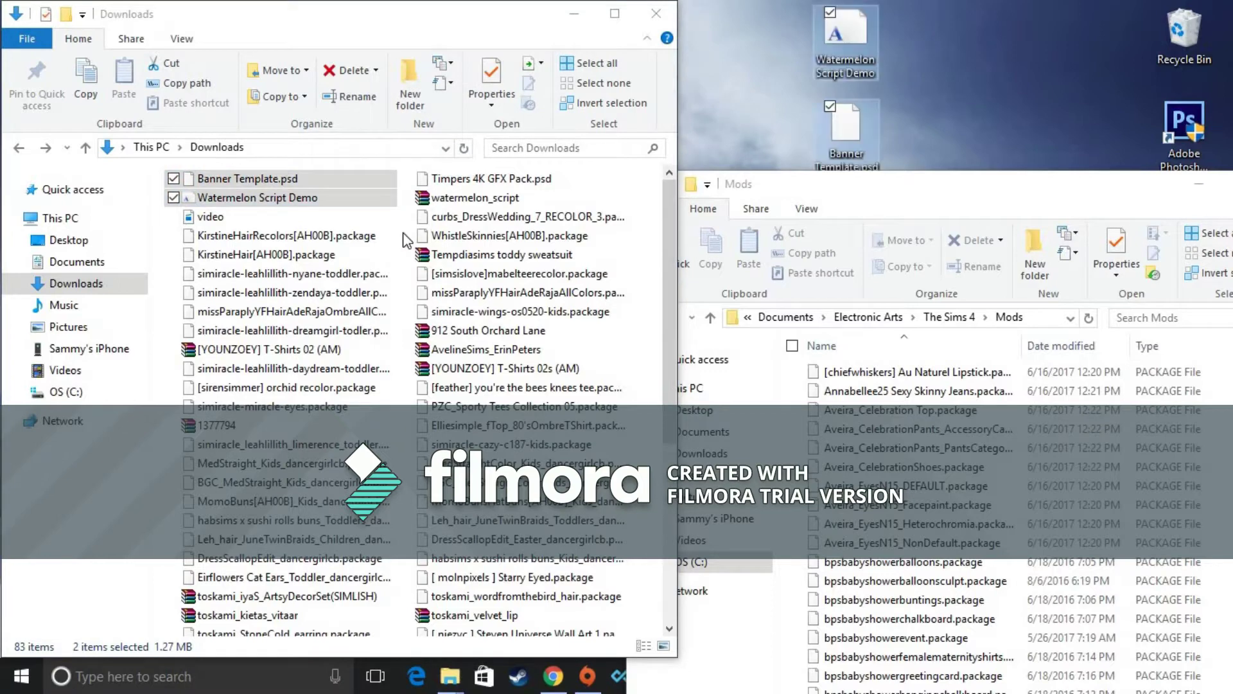
left_click_drag(212, 179, 774, 86)
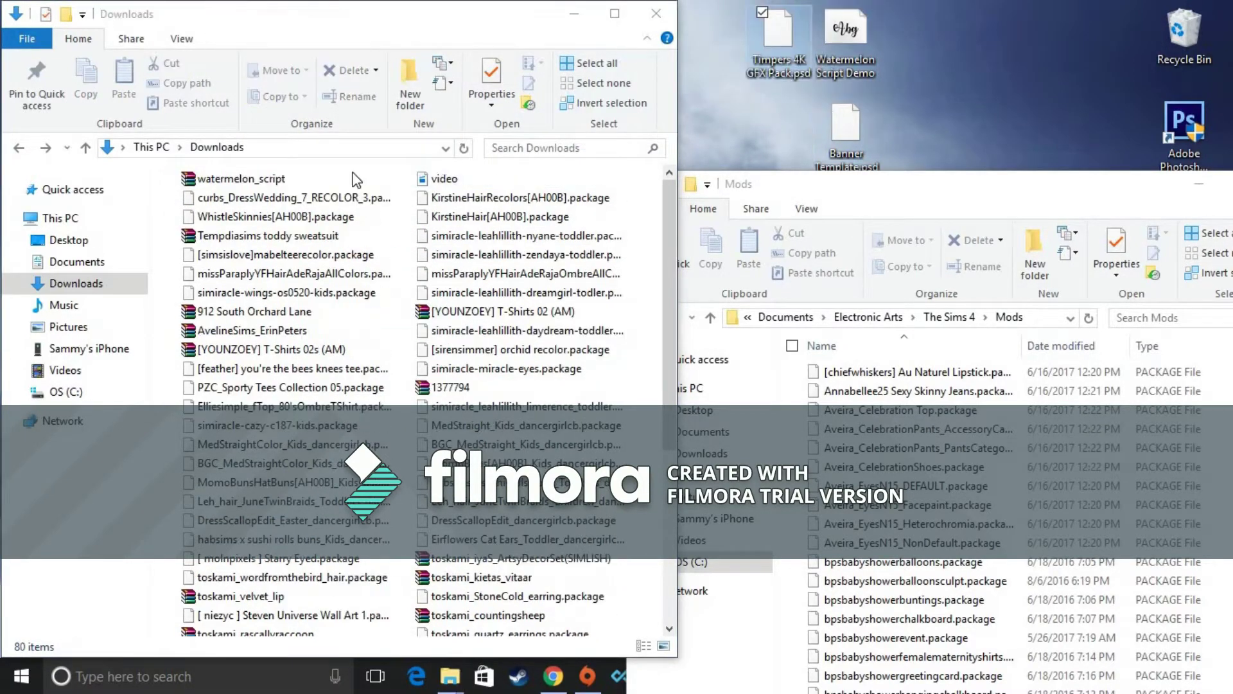
Move the watermelon_script archive and the video file from Downloads to the desktop and clear the selection.
left_click(307, 175)
left_click(525, 175, "ctrl")
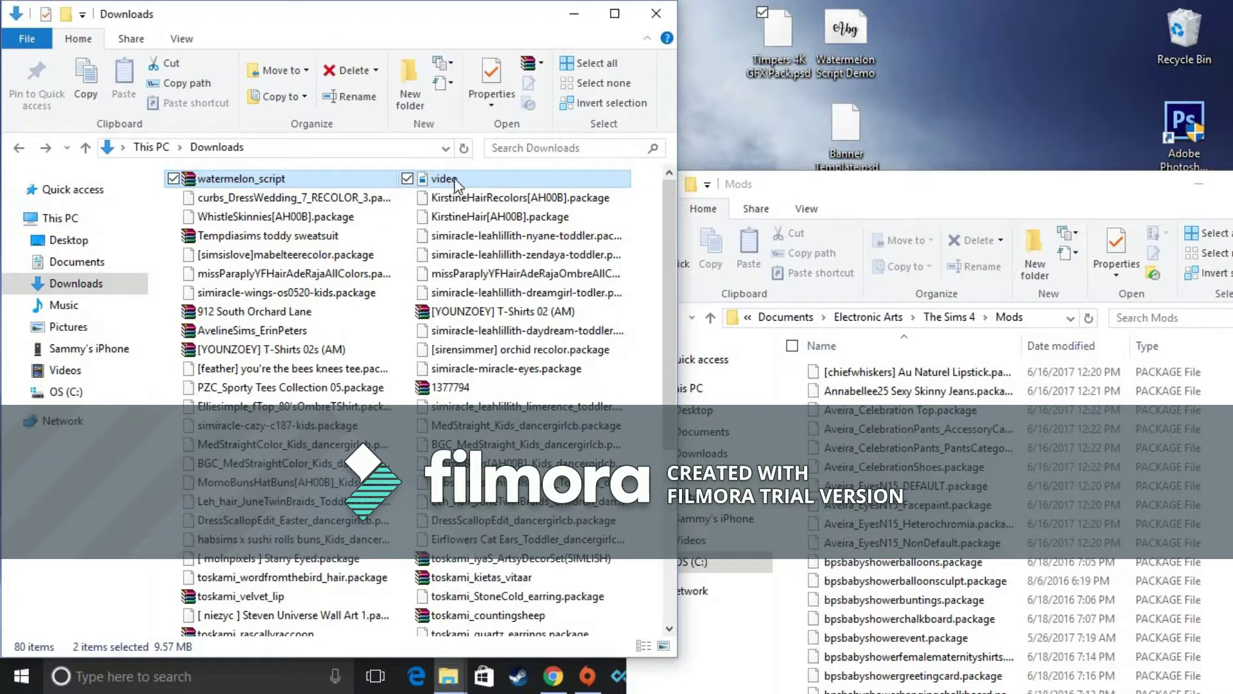
left_click_drag(456, 185, 962, 102)
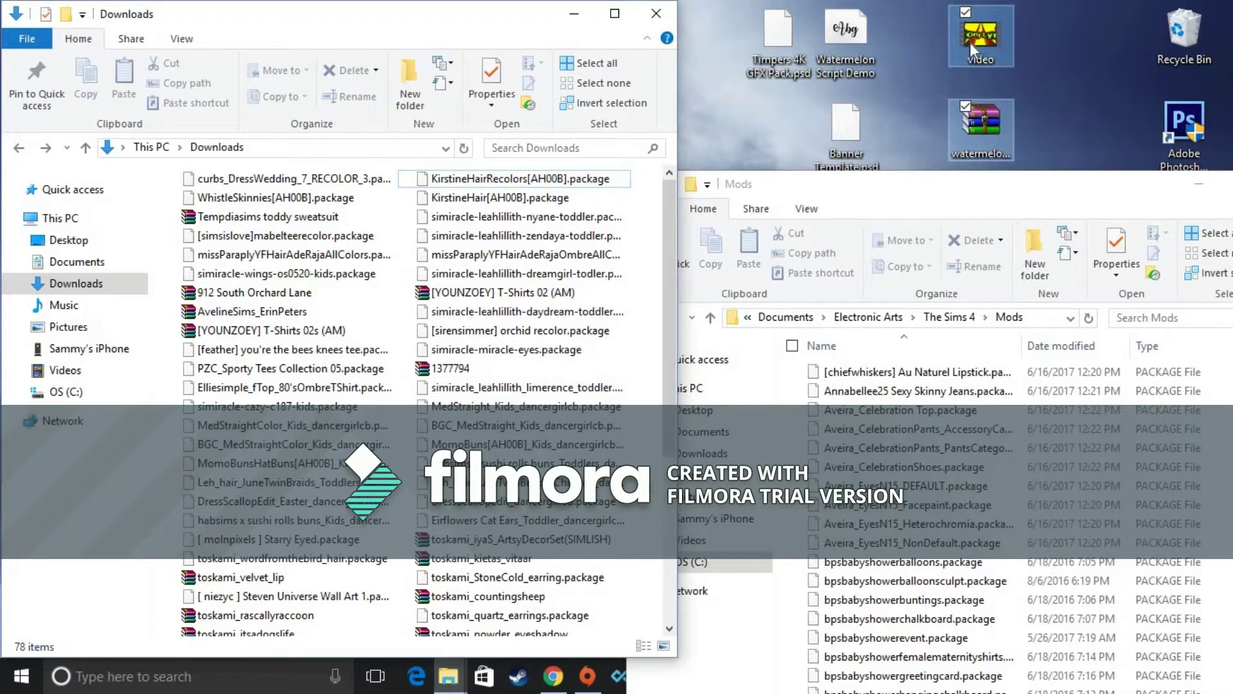
left_click(1057, 86)
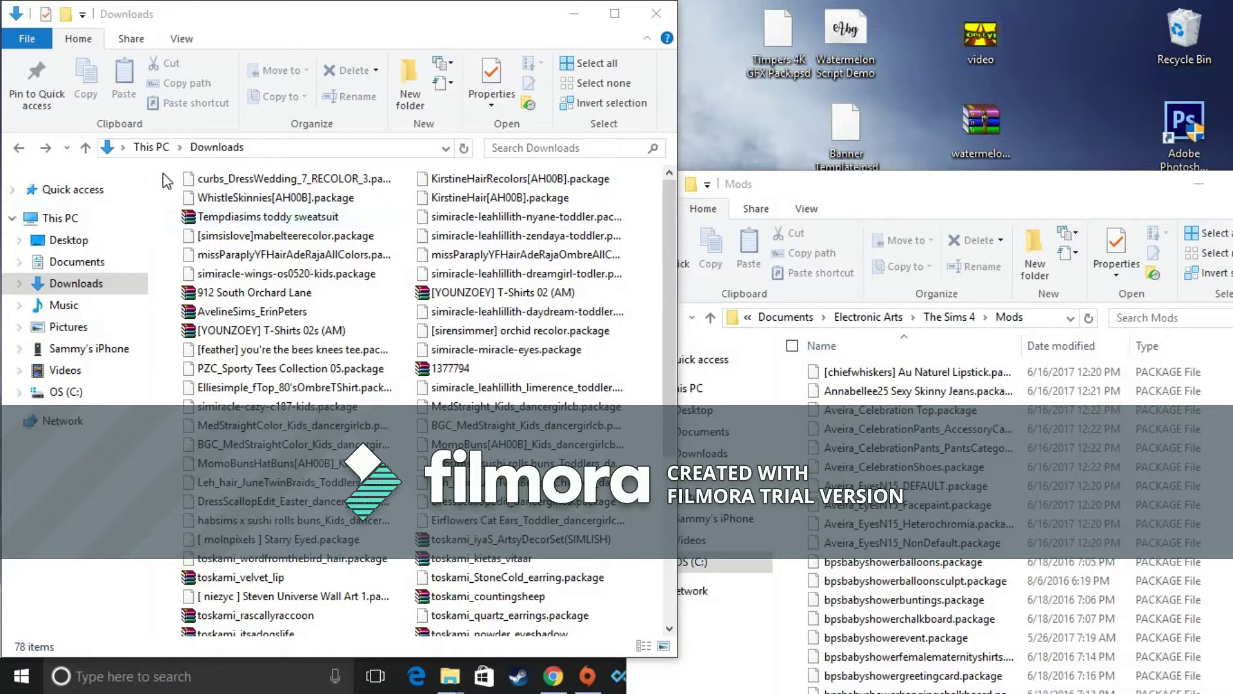
Move the .package files from curbs_DressWedding_7_RECOLOR_3 through toskami_wordfromthebird_hair into Mods in two batches, leaving the archives in Downloads.
left_click_drag(168, 171, 517, 280)
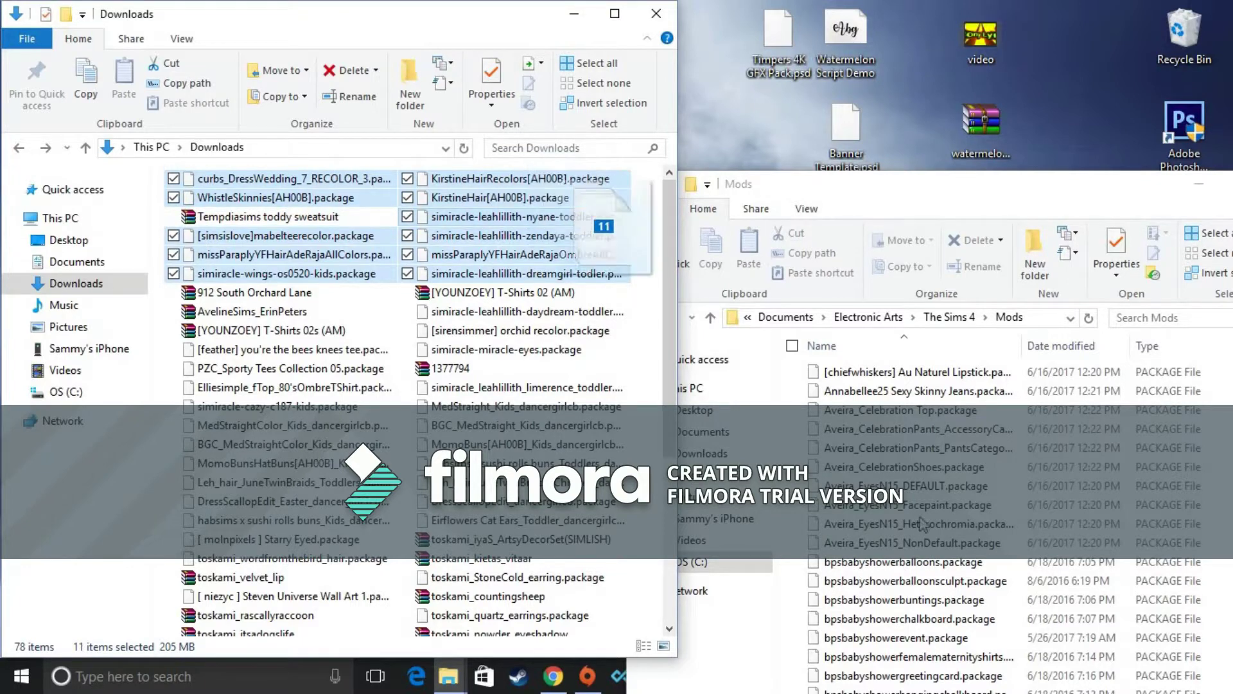
left_click(978, 266)
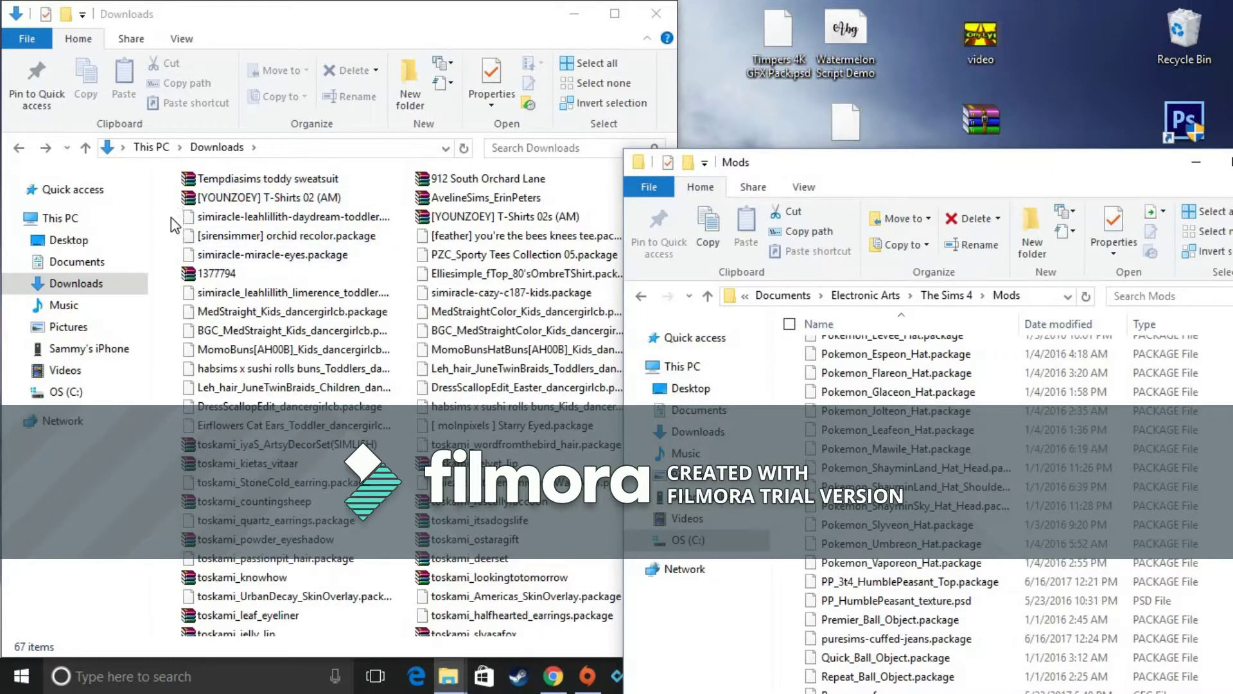
left_click_drag(158, 219, 524, 449)
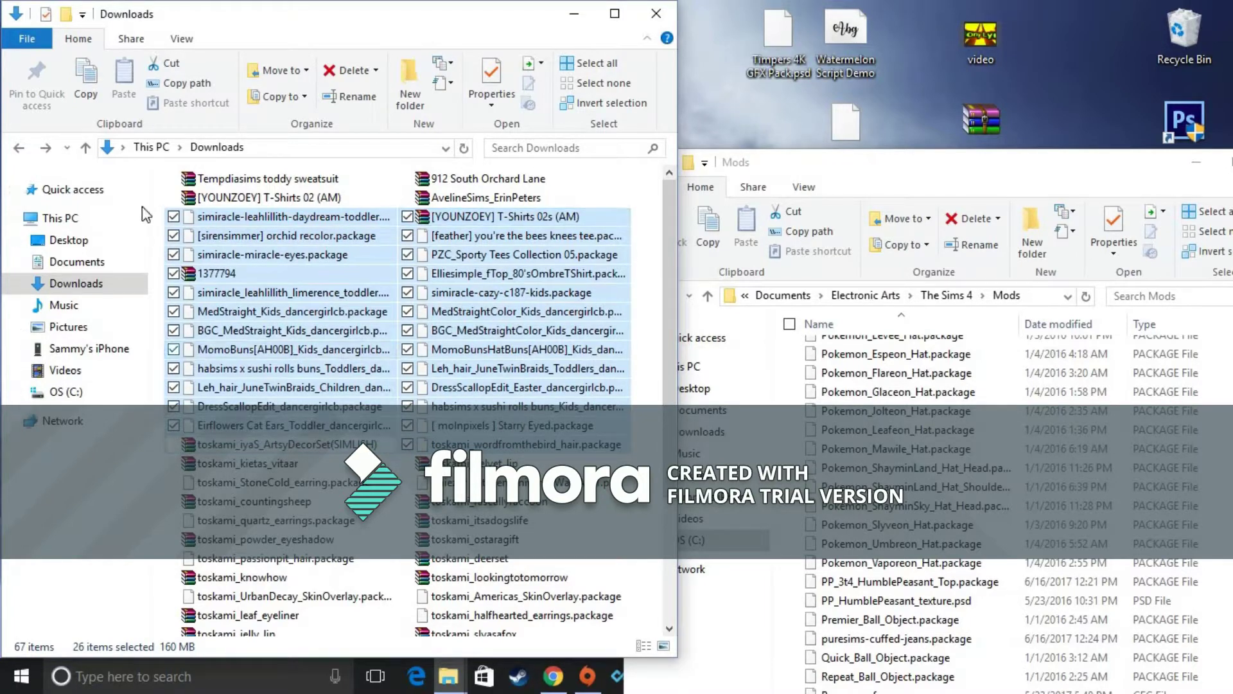
left_click(407, 217)
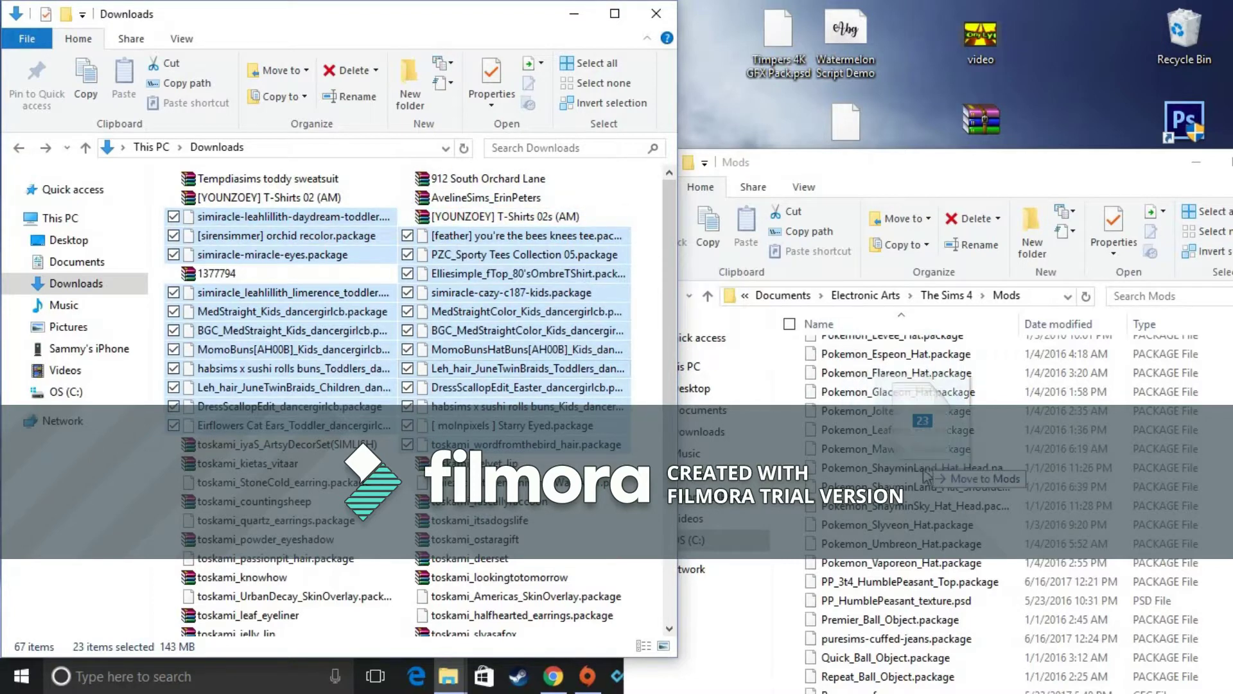
left_click(847, 481)
left_click_drag(525, 299, 899, 449)
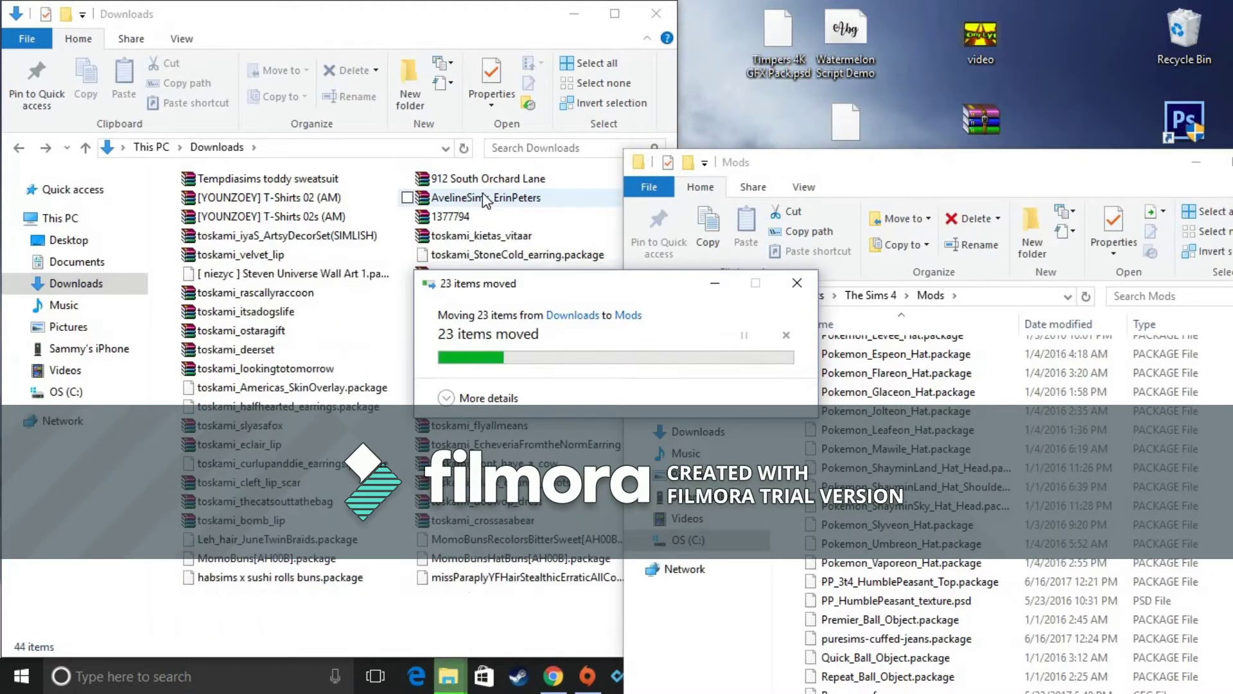
Move the Steven Universe Wall Art package and the toskami earring, passionpit_hair and SkinOverlay packages from Downloads into Mods.
left_click(173, 274)
left_click(407, 255)
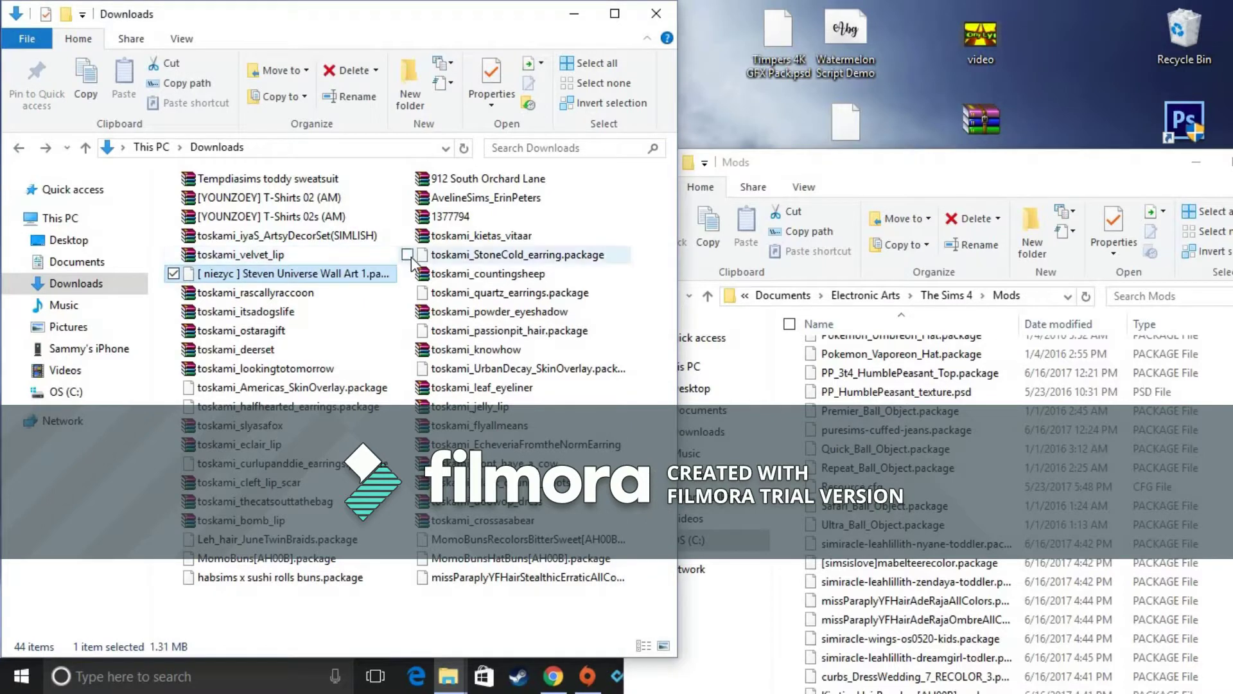
left_click(408, 293)
left_click(407, 331)
left_click(407, 369)
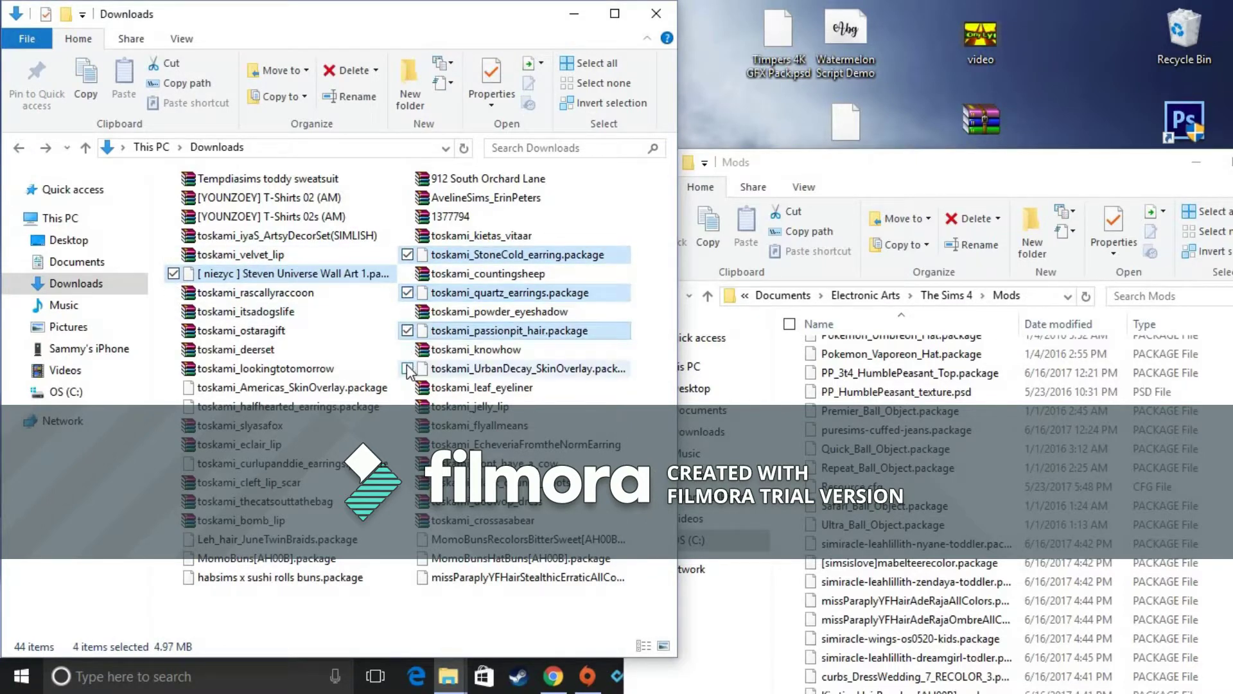
left_click(173, 387)
left_click(174, 406)
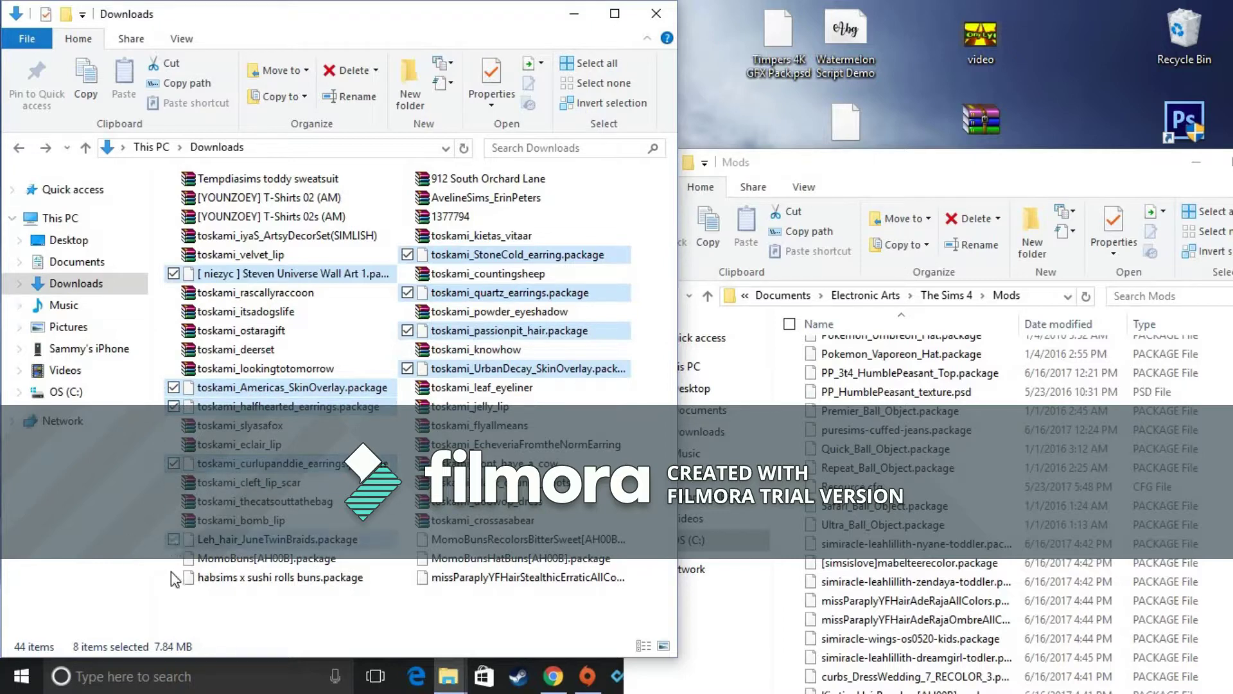
left_click(174, 540)
left_click_drag(233, 472, 903, 381)
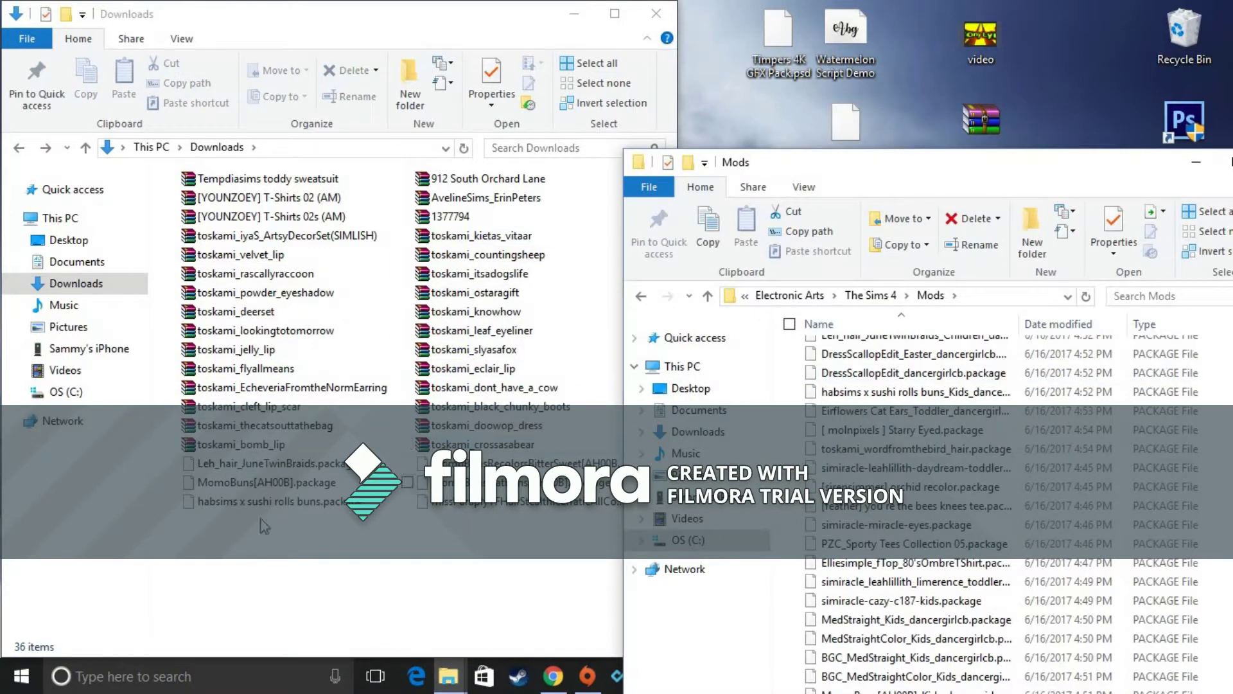
Move the six remaining hair packages, from Leh_hair_JuneTwinBraids to habsims x sushi rolls buns and missParaply, from Downloads into Mods.
left_click_drag(206, 541, 471, 465)
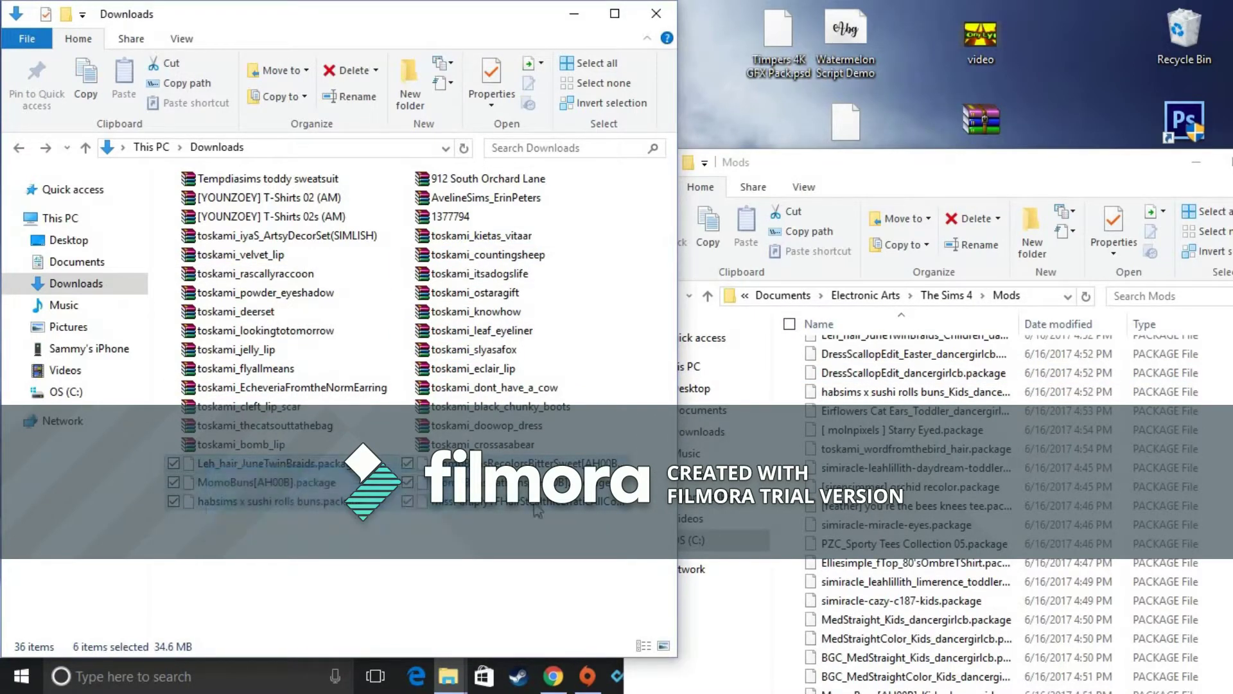
left_click(970, 525)
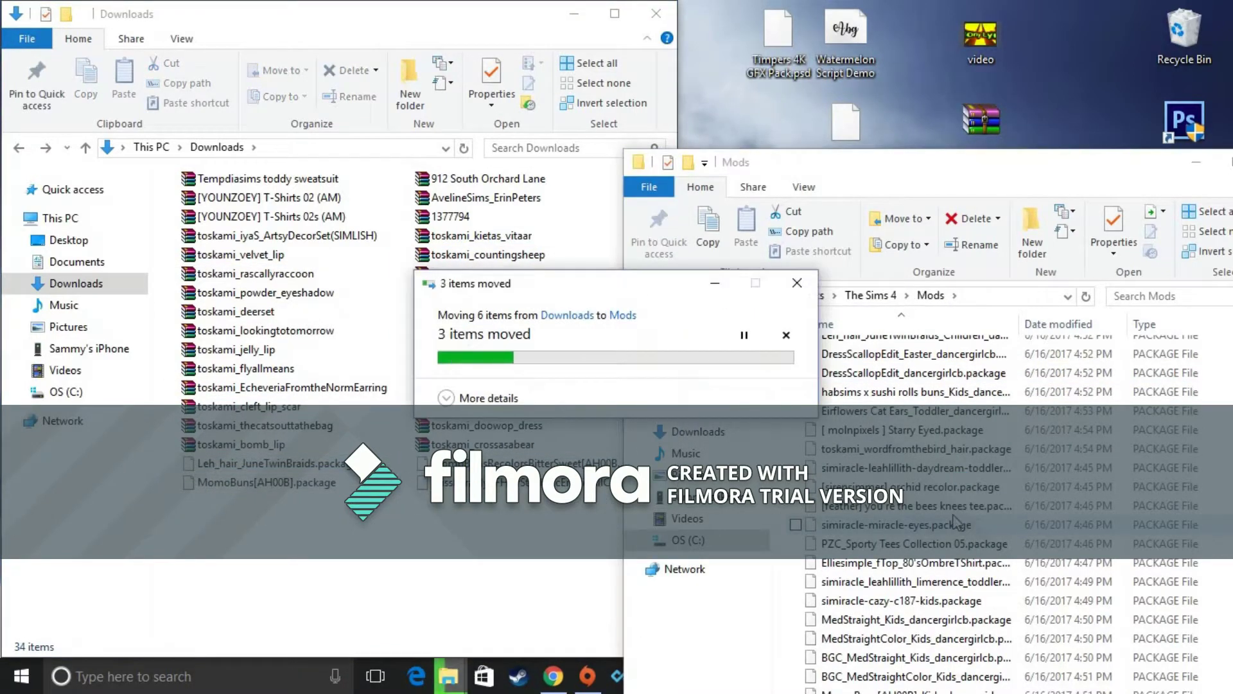
scroll(912, 443, "down", 3)
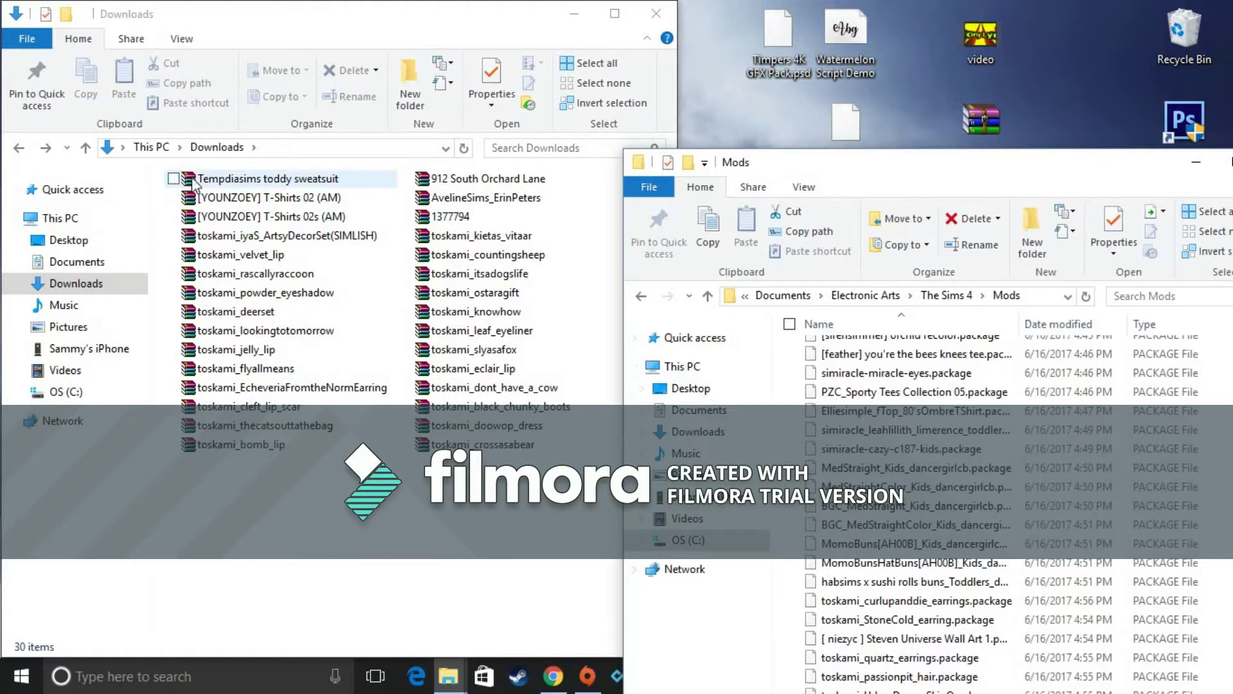
Extract the Tempdiasims toddy sweatsuit archive directly into Downloads and move its two extracted packages into Mods.
right_click(292, 181)
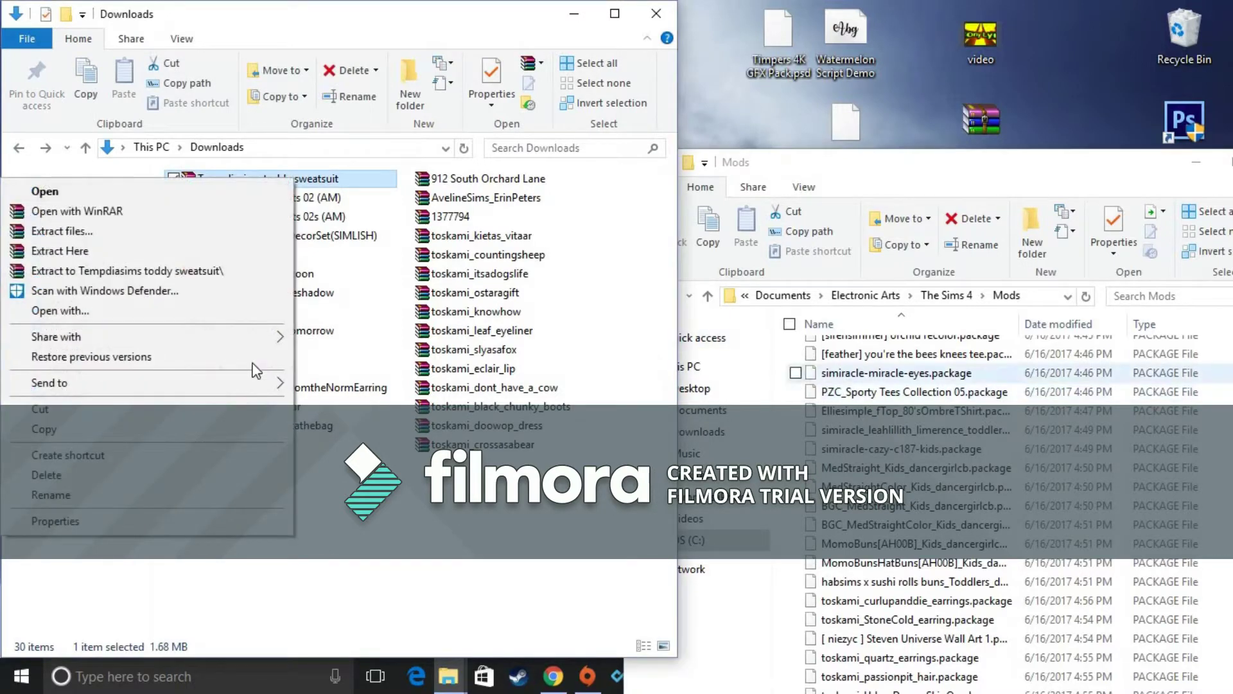
left_click(100, 250)
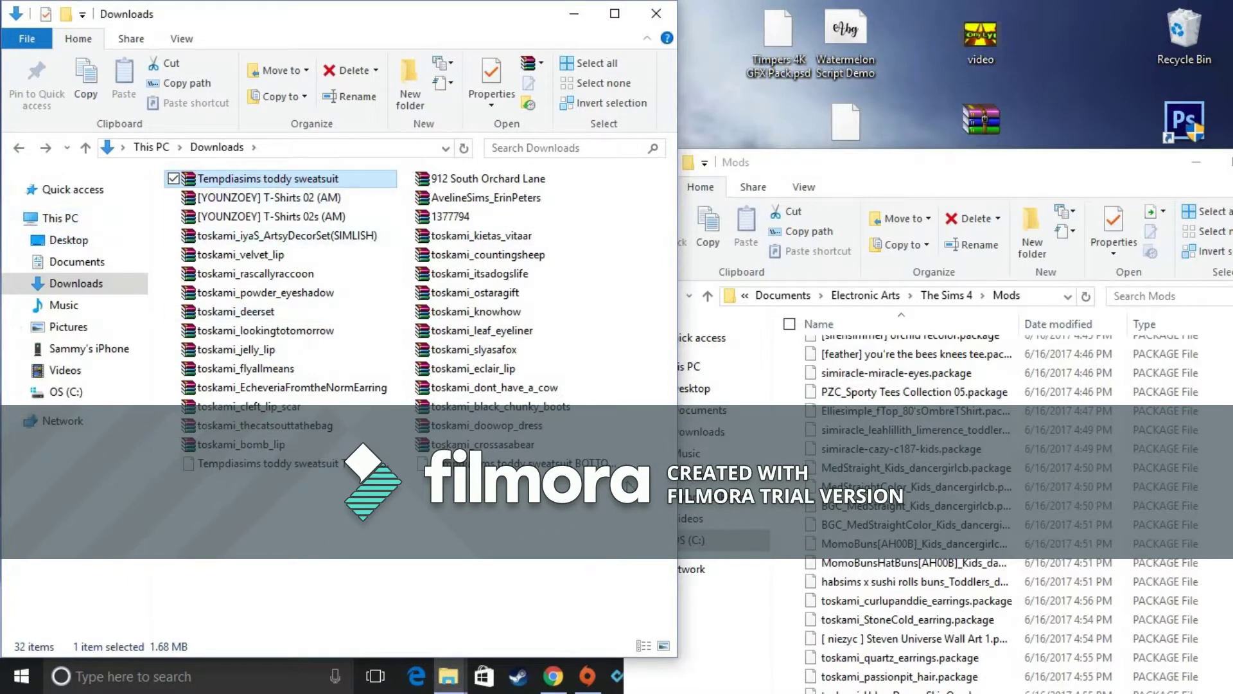
left_click_drag(270, 495, 450, 459)
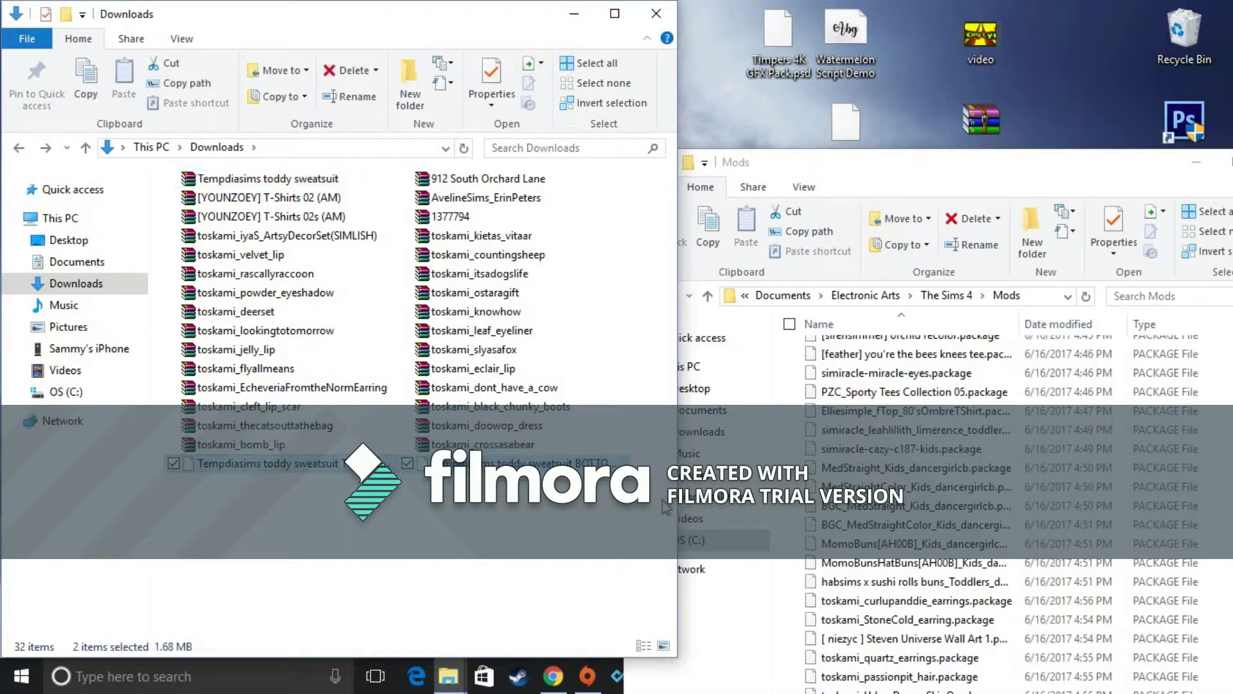
left_click_drag(664, 508, 739, 507)
Delete the Tempdiasims toddy sweatsuit archive from Downloads.
right_click(232, 184)
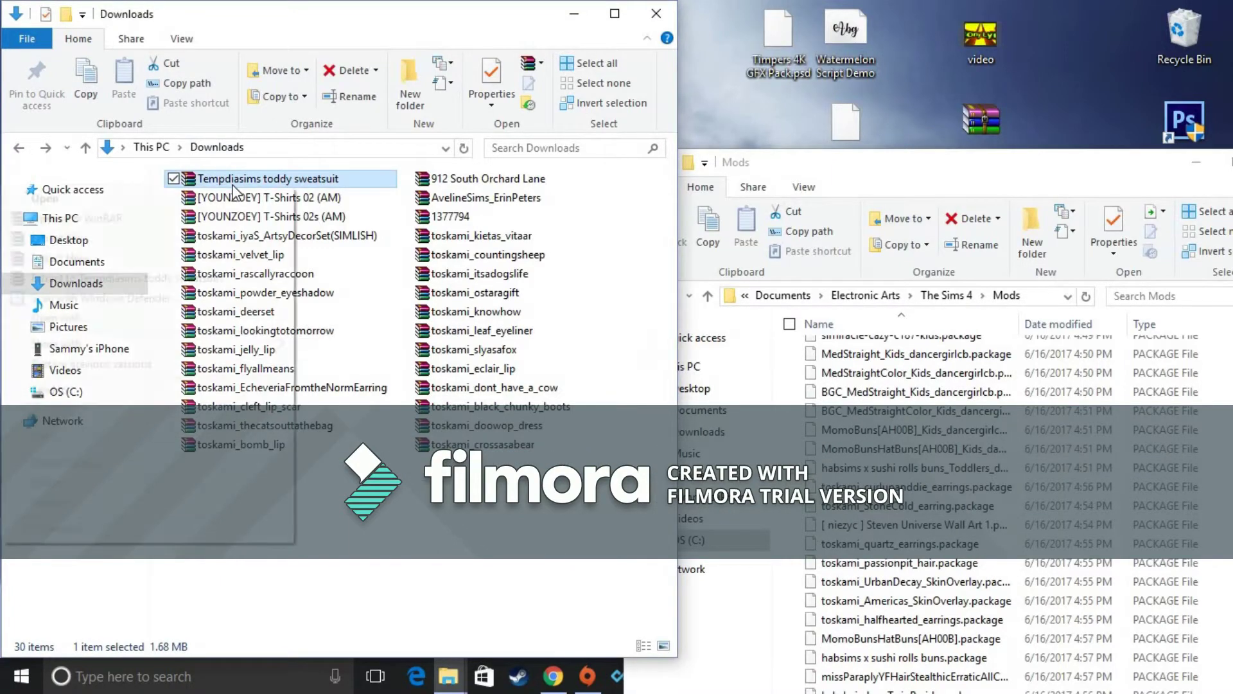
left_click(137, 451)
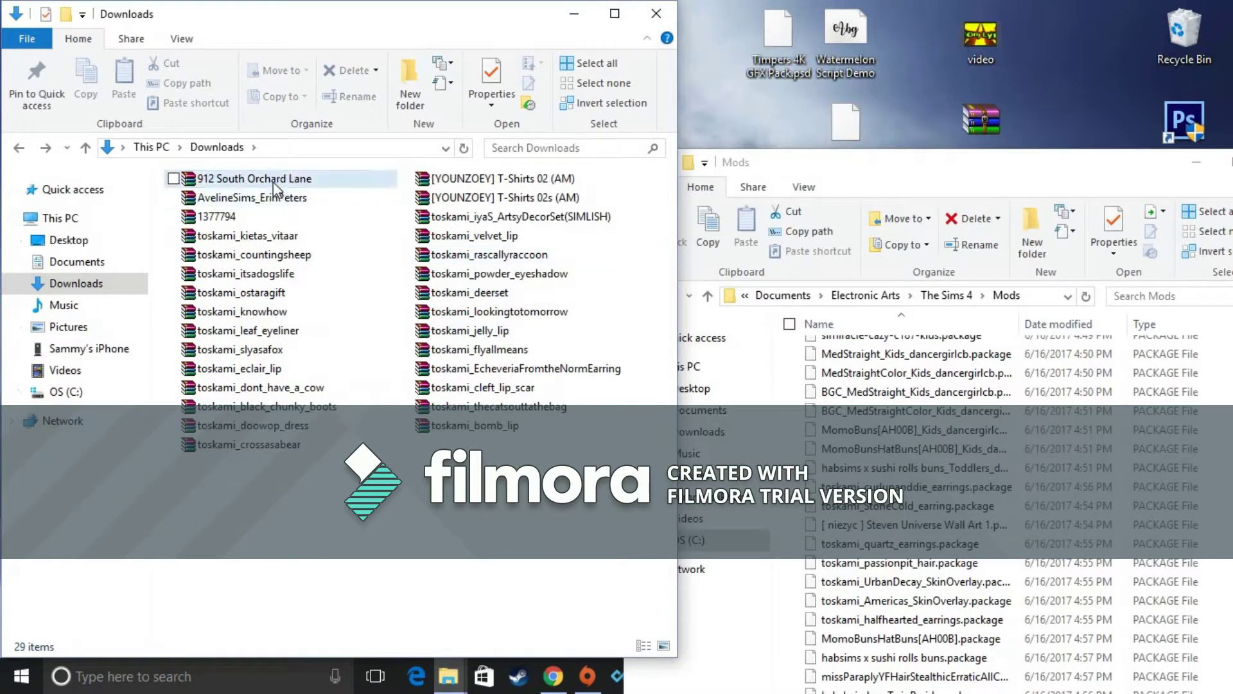
right_click(272, 185)
left_click(222, 254)
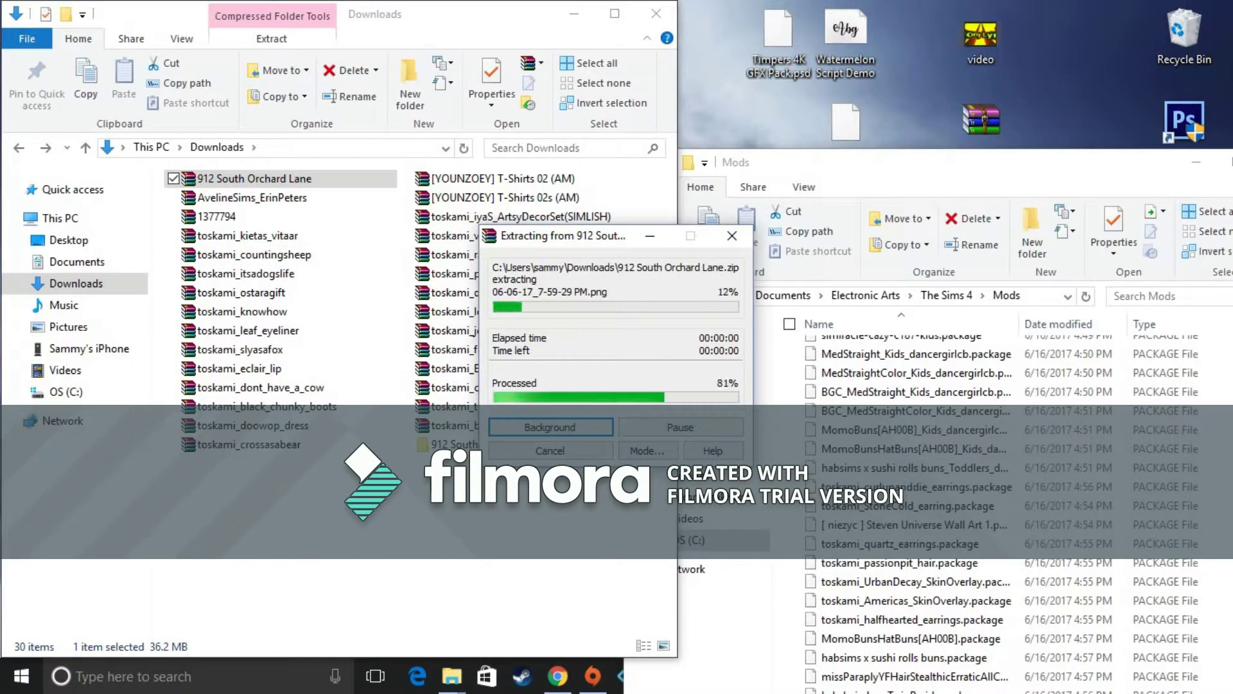
right_click(457, 177)
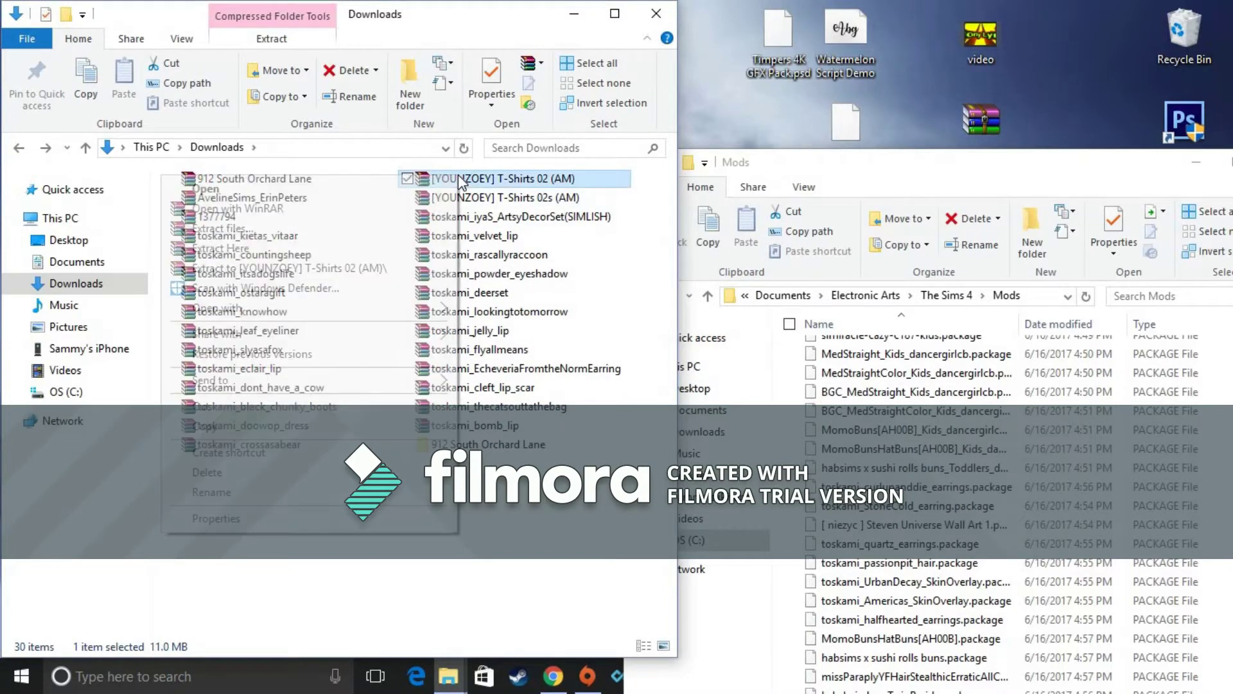
left_click(267, 252)
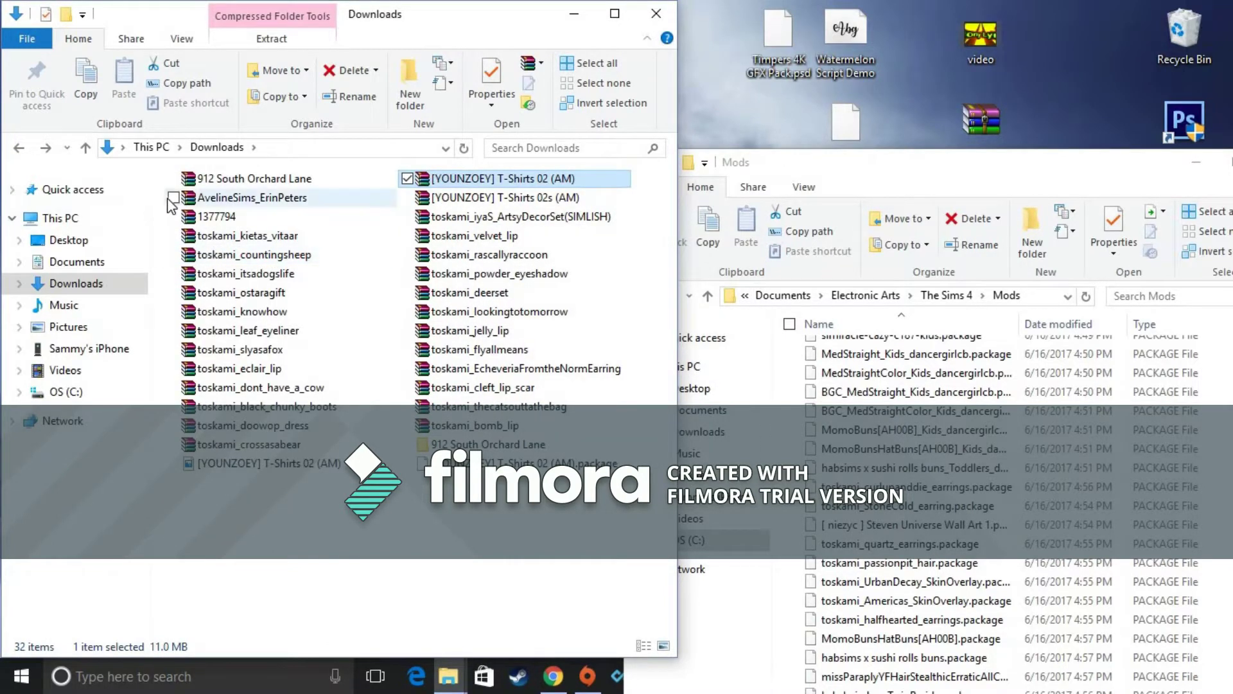
Extract the next ten archives in the list, down to toskami_itsadogslife and toskami_powder_eyeshadow, directly into Downloads.
left_click(204, 199)
left_click_drag(390, 207, 537, 269)
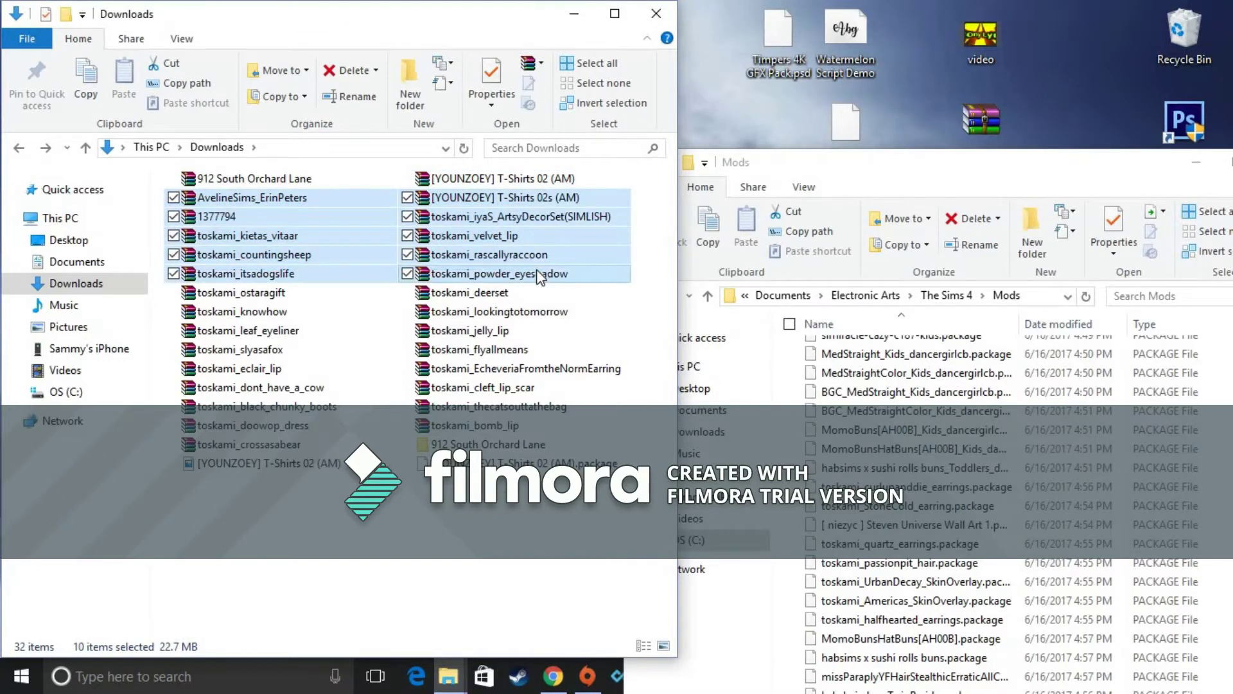
right_click(536, 268)
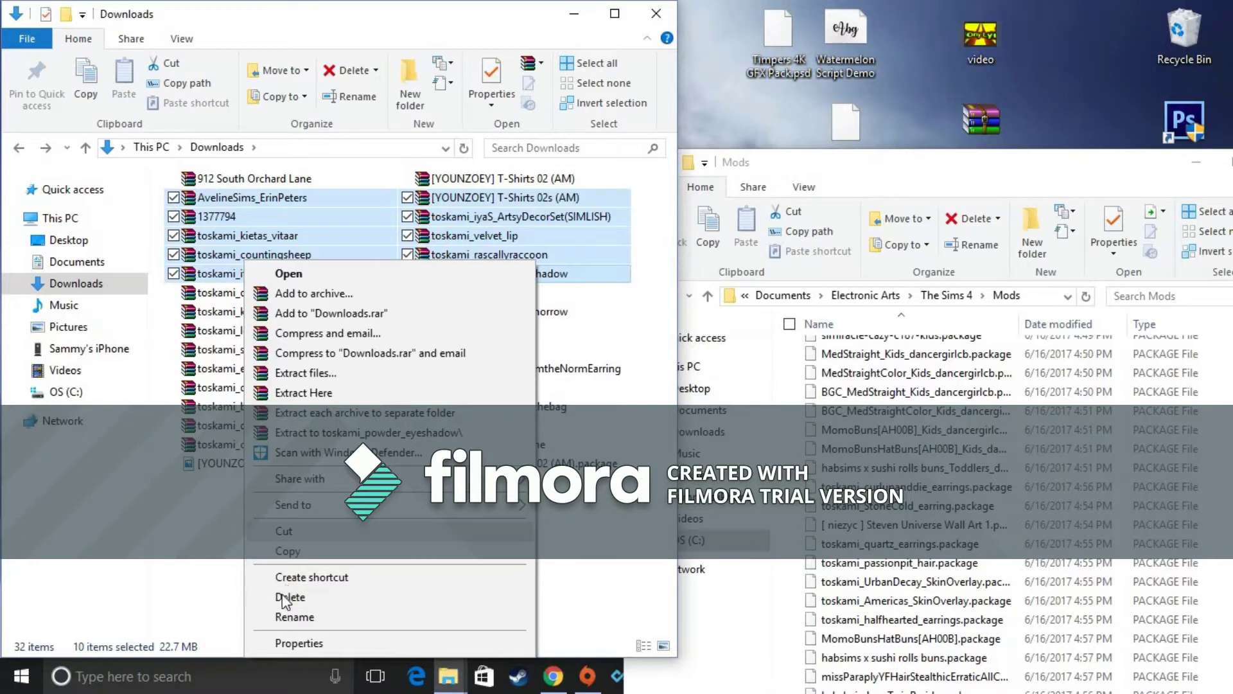
left_click(299, 394)
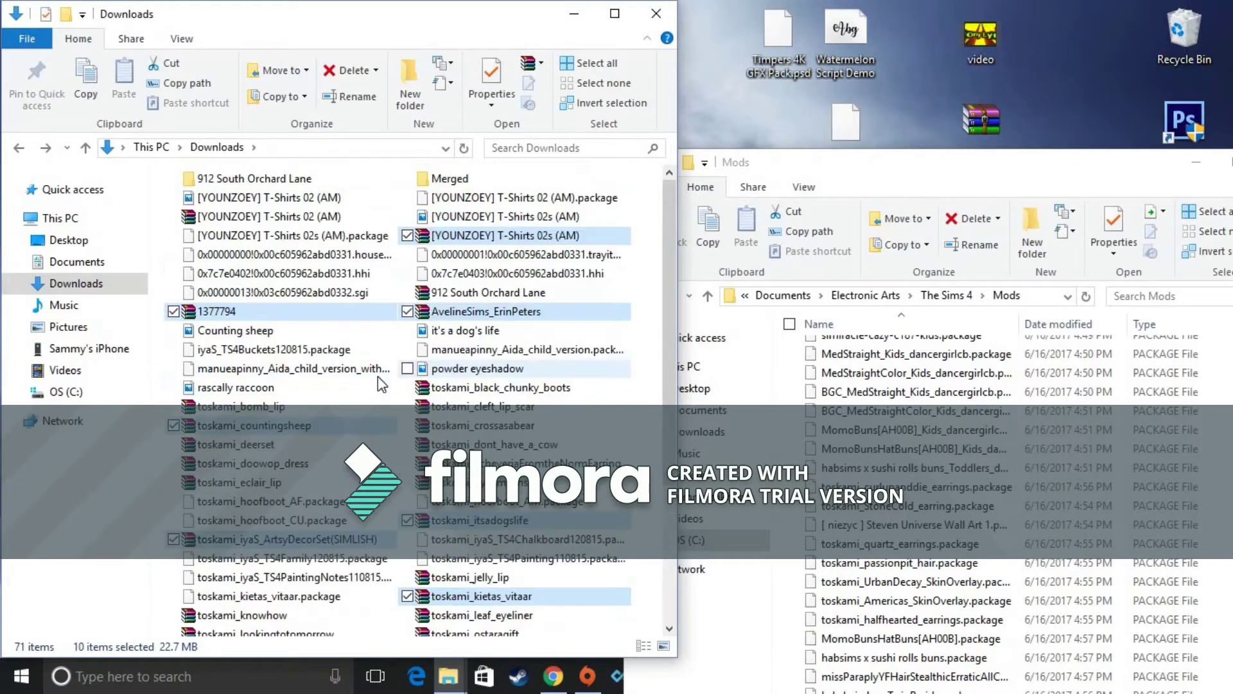
Inspect the extracted 912 South Orchard Lane folder and its Tray Files subfolder, and return to Downloads.
left_click(271, 180)
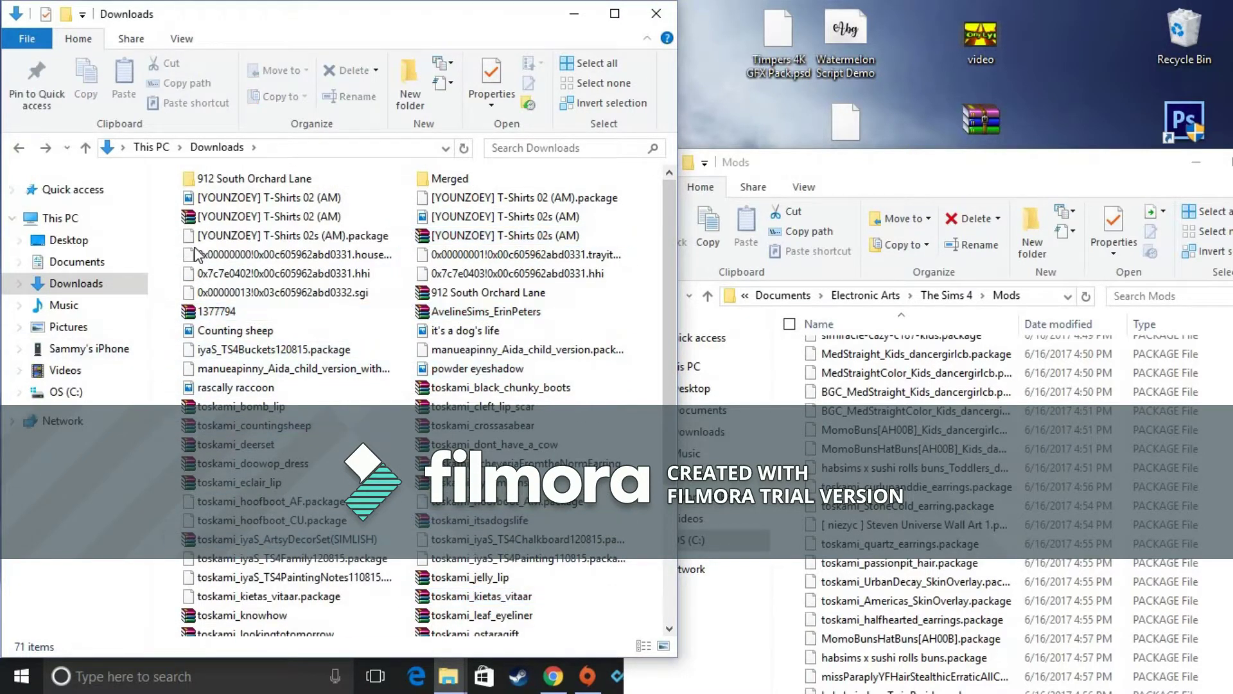
double_click(271, 180)
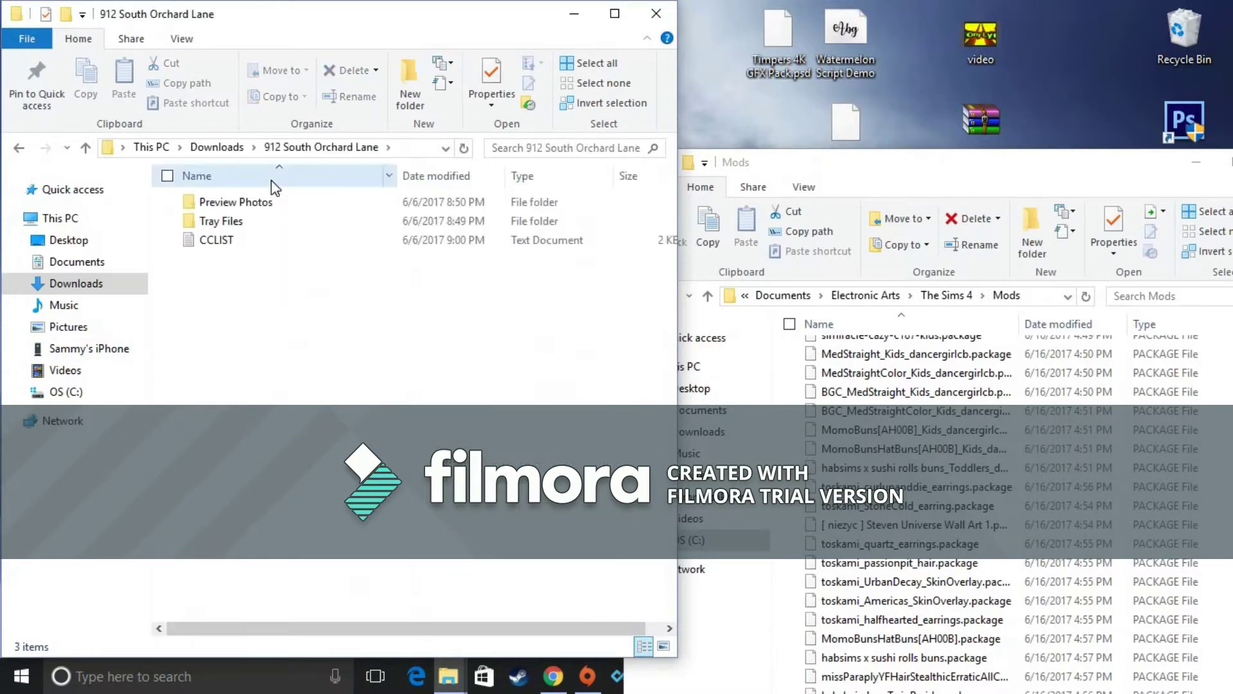
double_click(284, 225)
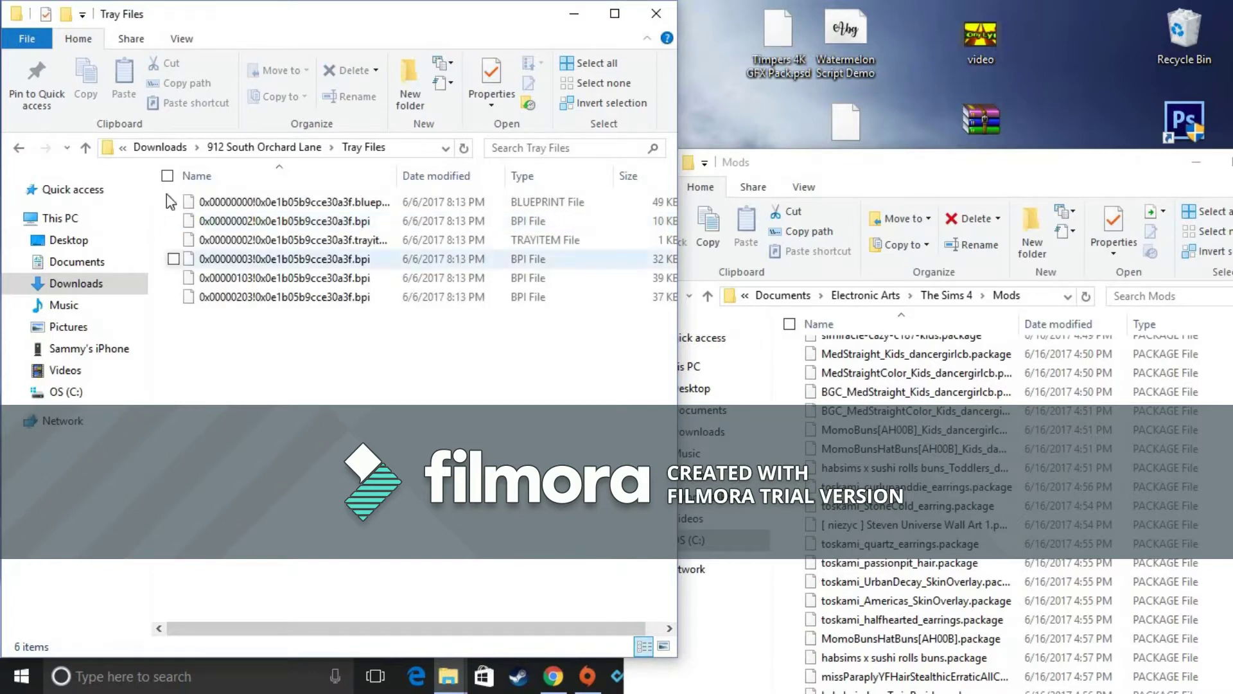
left_click(16, 149)
left_click(17, 149)
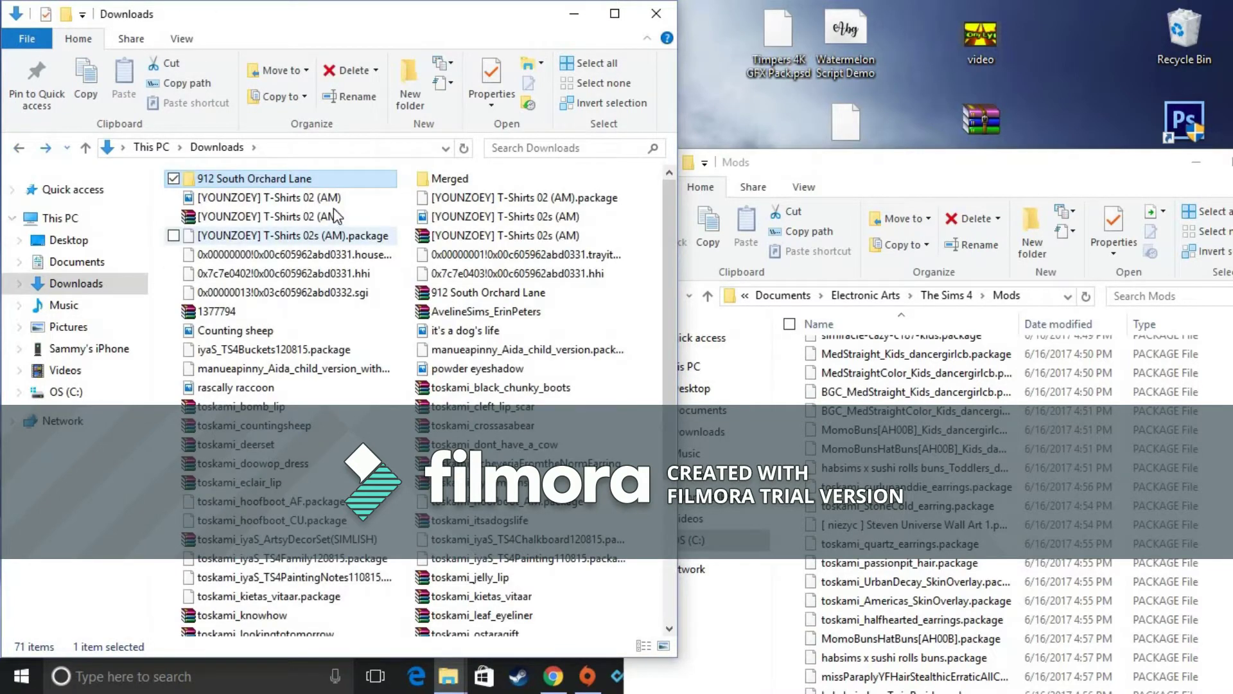
Move the toskami_iyaS_ArtsyDecorSet_Merged package from the Merged folder into Mods and delete the emptied Merged folder from Downloads.
double_click(497, 184)
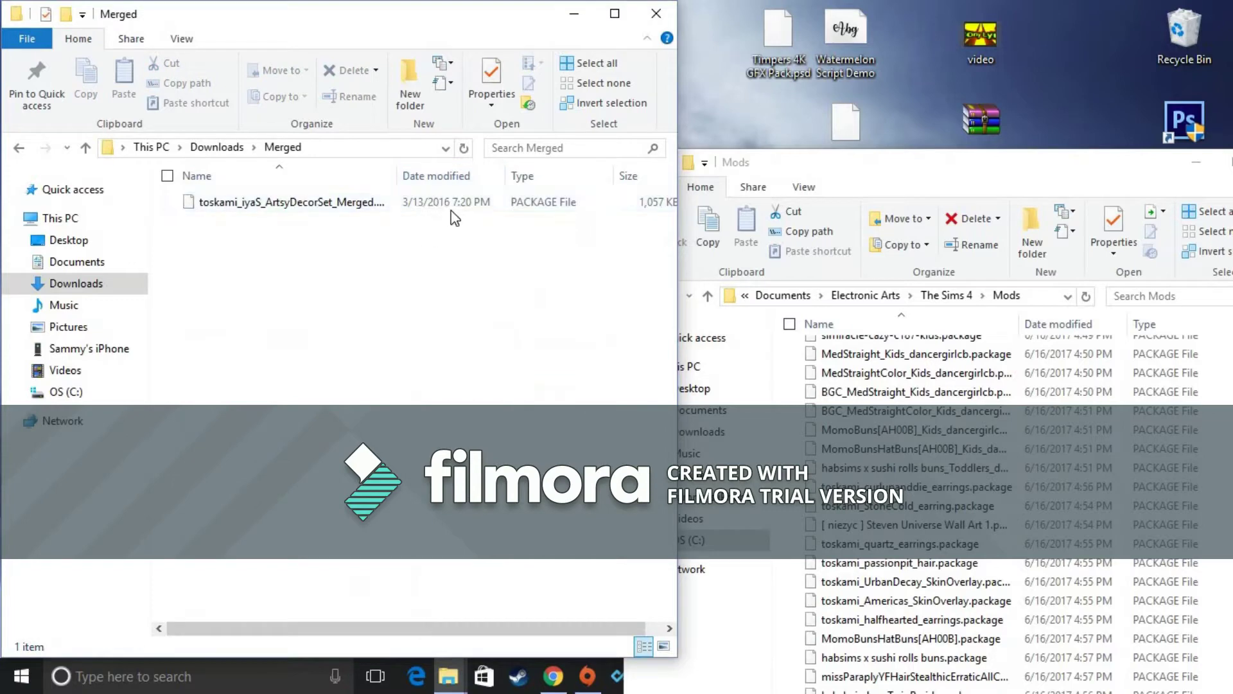
left_click_drag(507, 217, 597, 249)
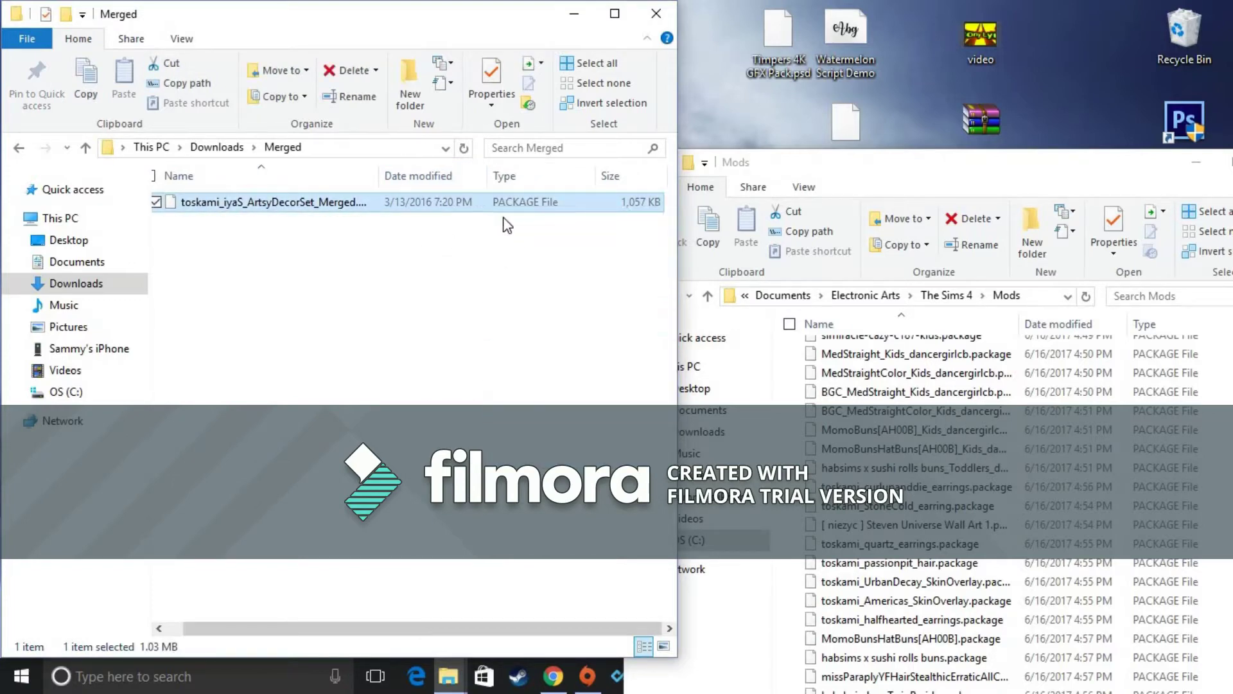
left_click_drag(578, 202, 900, 386)
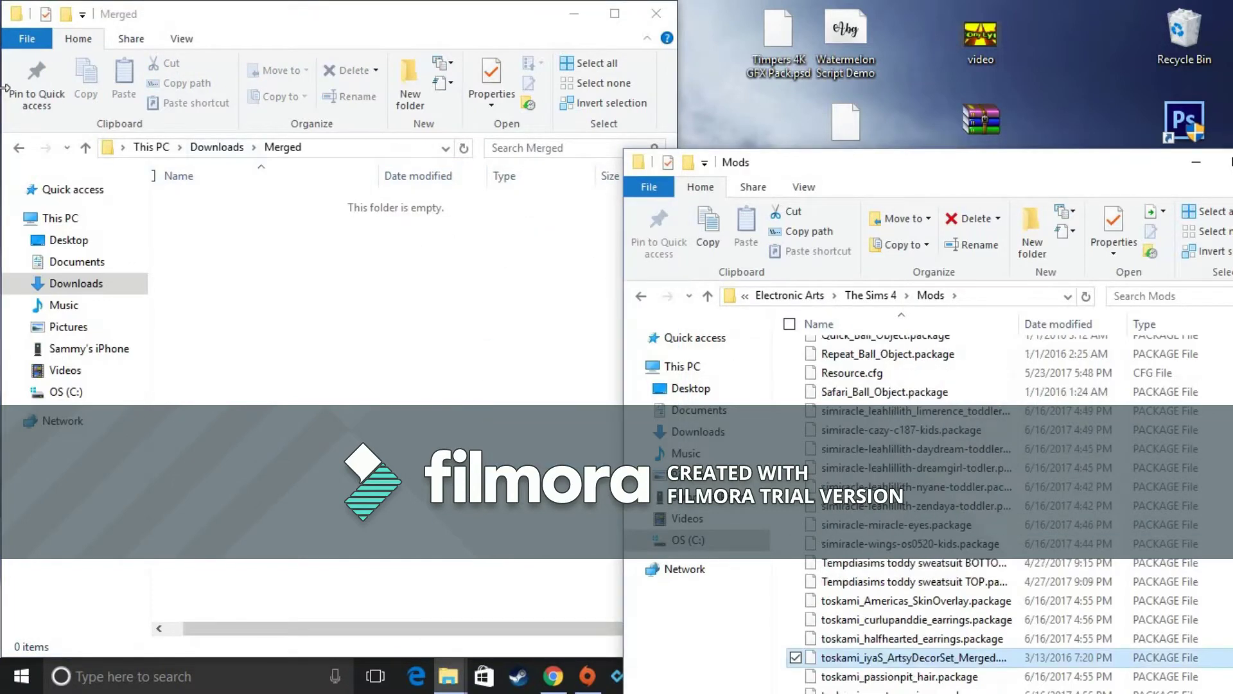
left_click(215, 147)
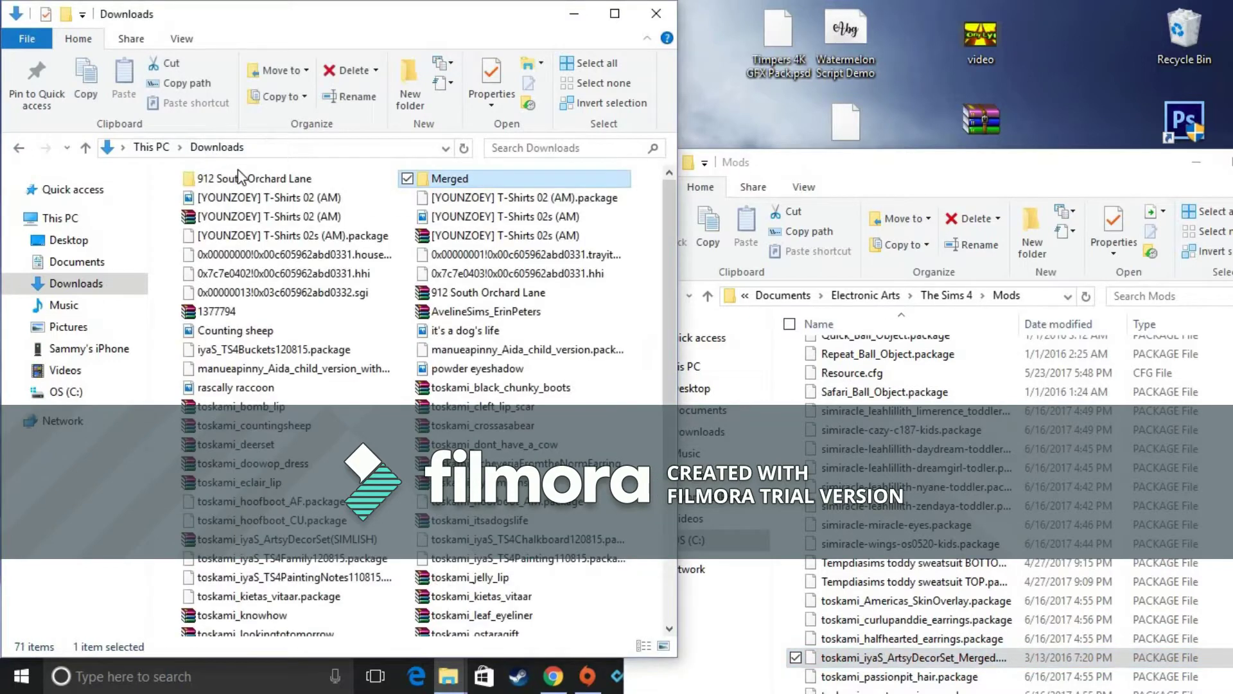
right_click(512, 180)
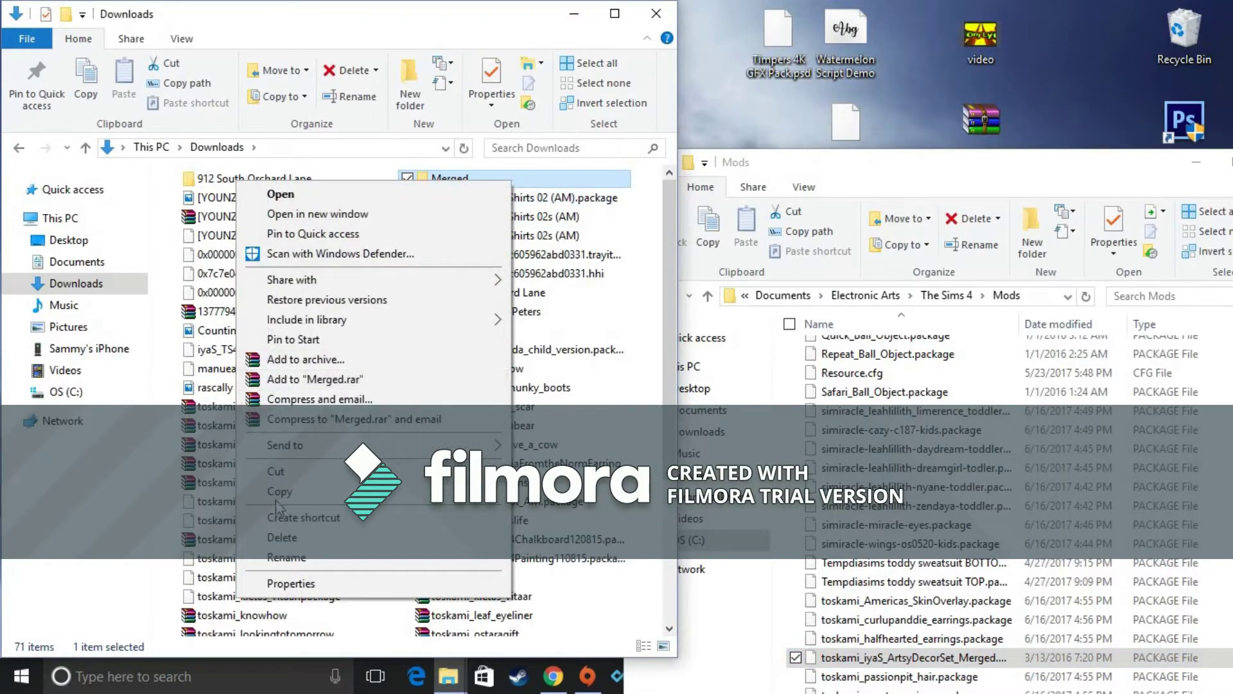
left_click(280, 538)
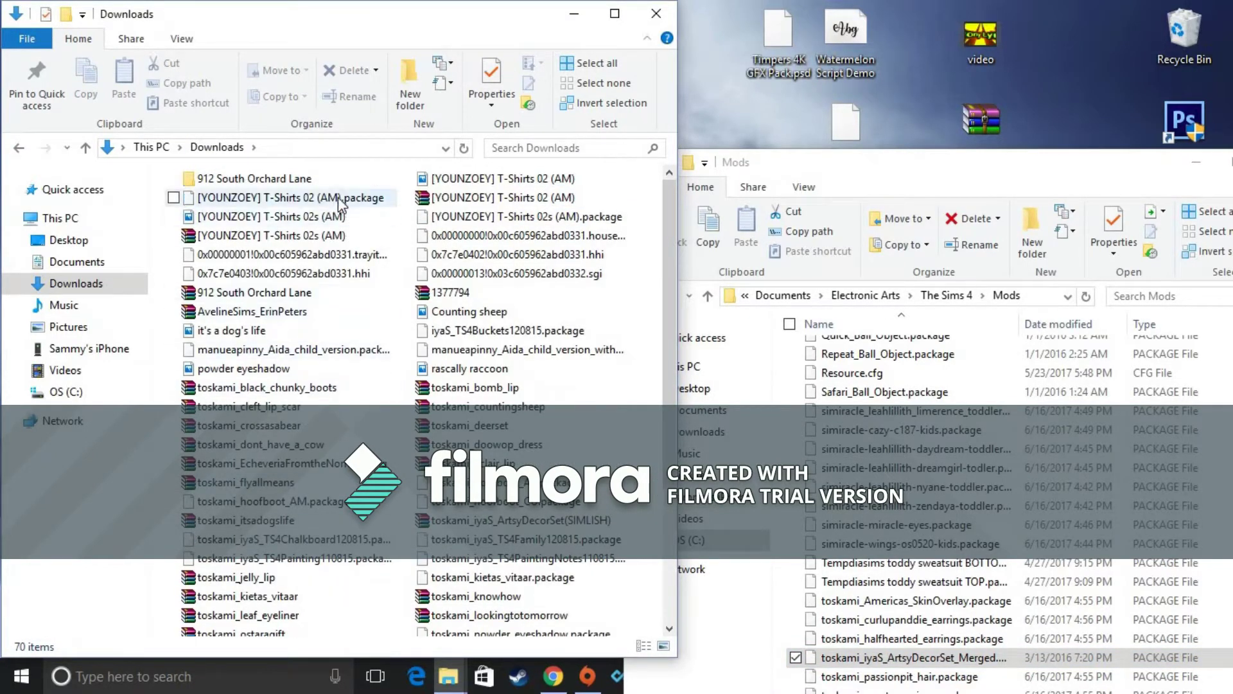
Move the [YOUNZOEY] T-Shirts 02 (AM) and 02s (AM) packages from Downloads into the Mods folder.
left_click(174, 197)
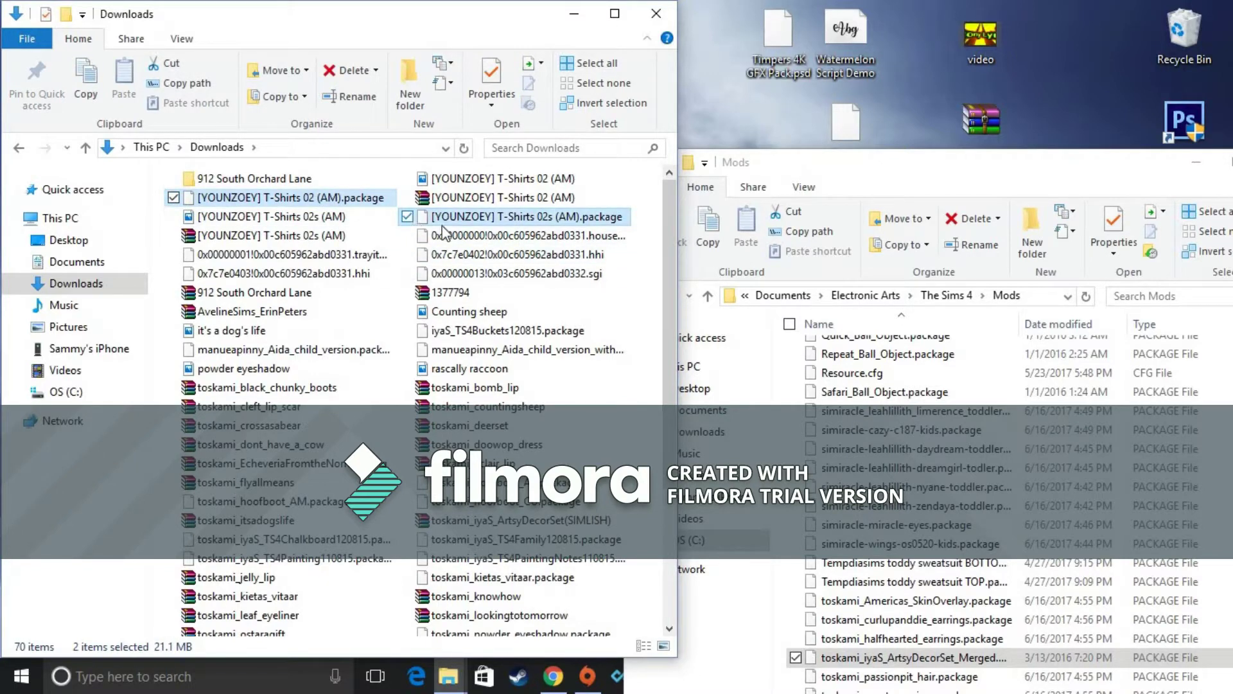
left_click_drag(447, 226, 912, 386)
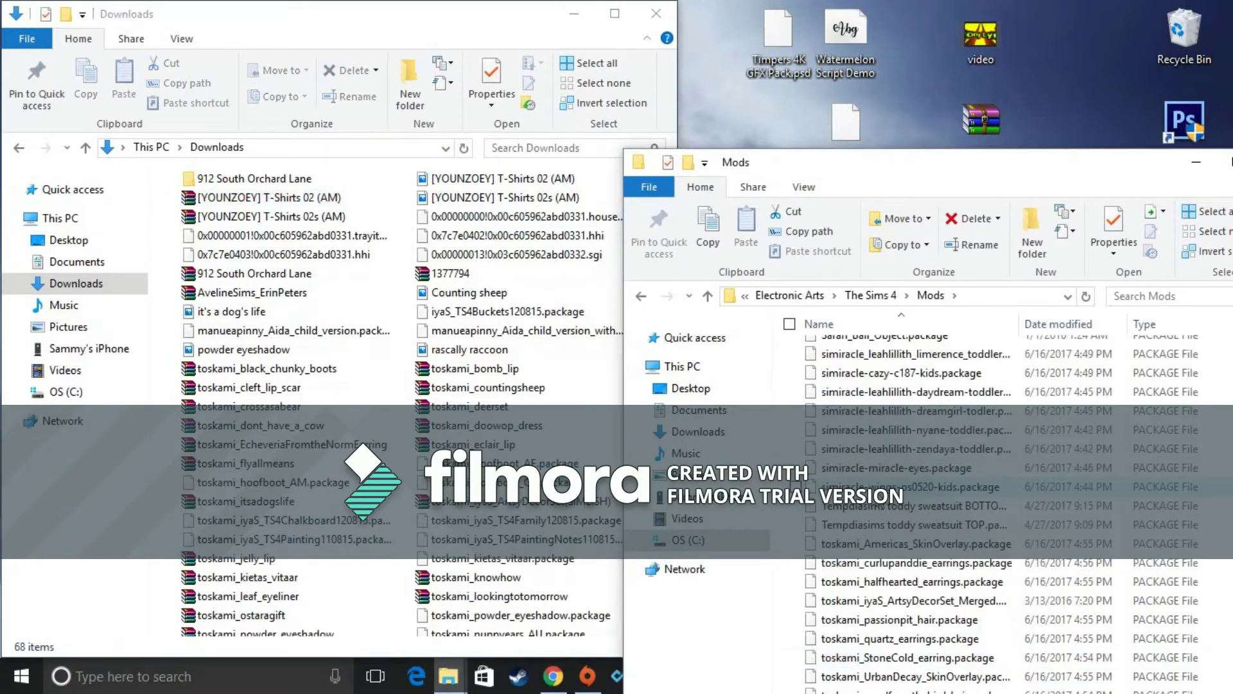
Delete the Counting sheep, rascally raccoon, powder eyeshadow, it's a dog's life and both [YOUNZOEY] T-Shirts preview images from Downloads.
left_click(407, 293)
left_click(407, 350)
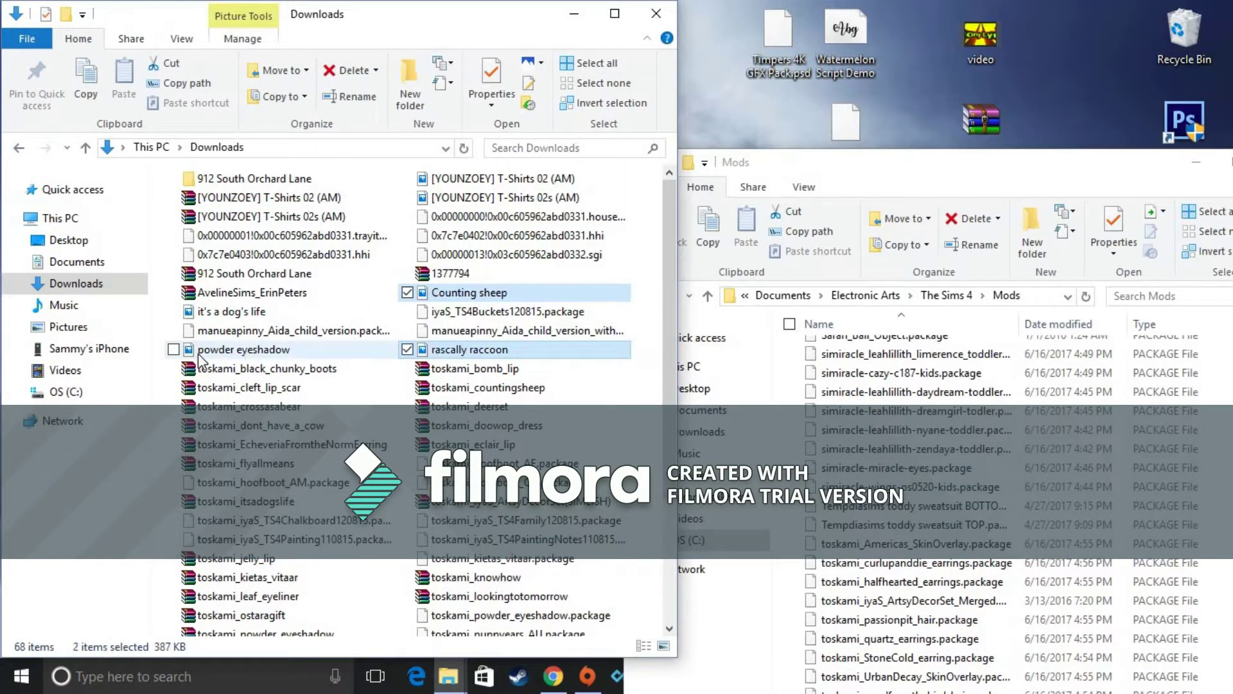
left_click(174, 349)
left_click(173, 311)
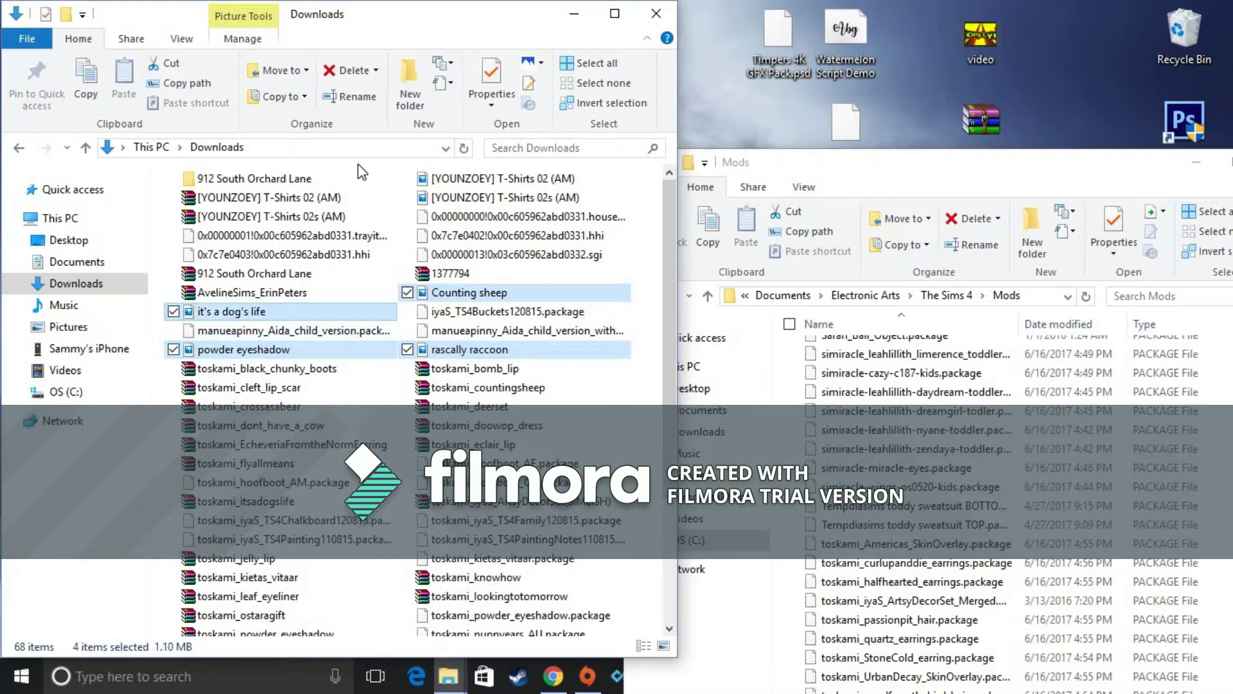
left_click(407, 180)
left_click(408, 197)
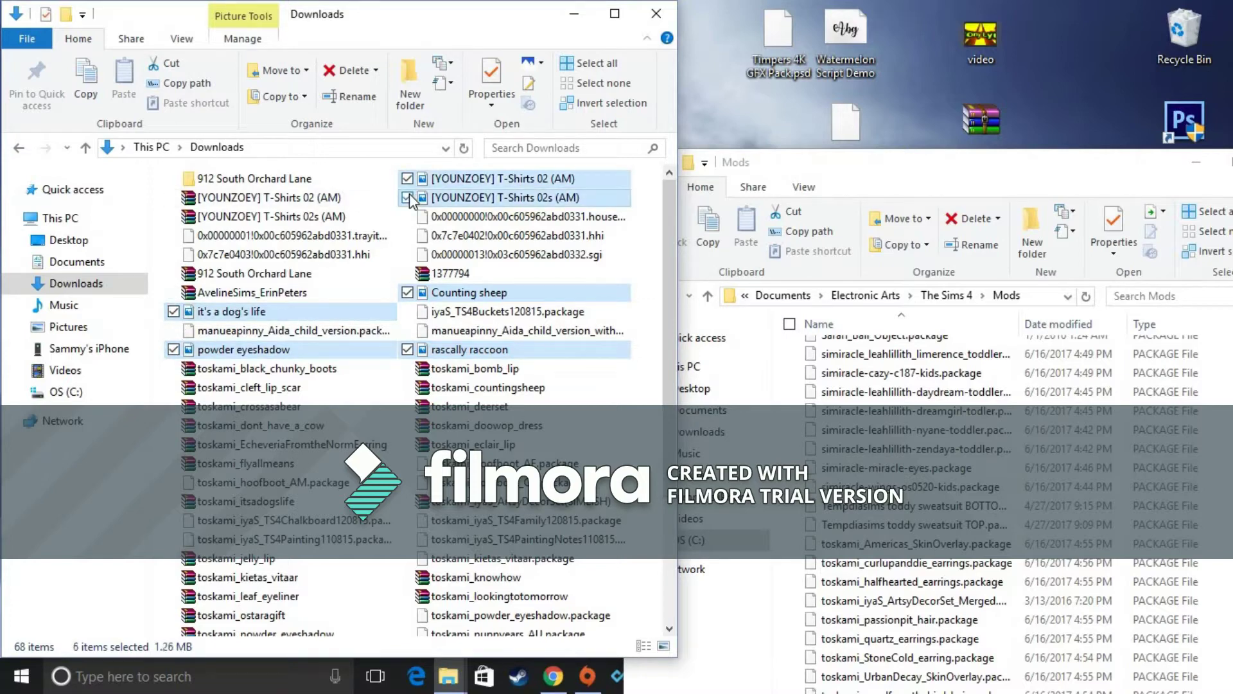
scroll(411, 212, "down", 2)
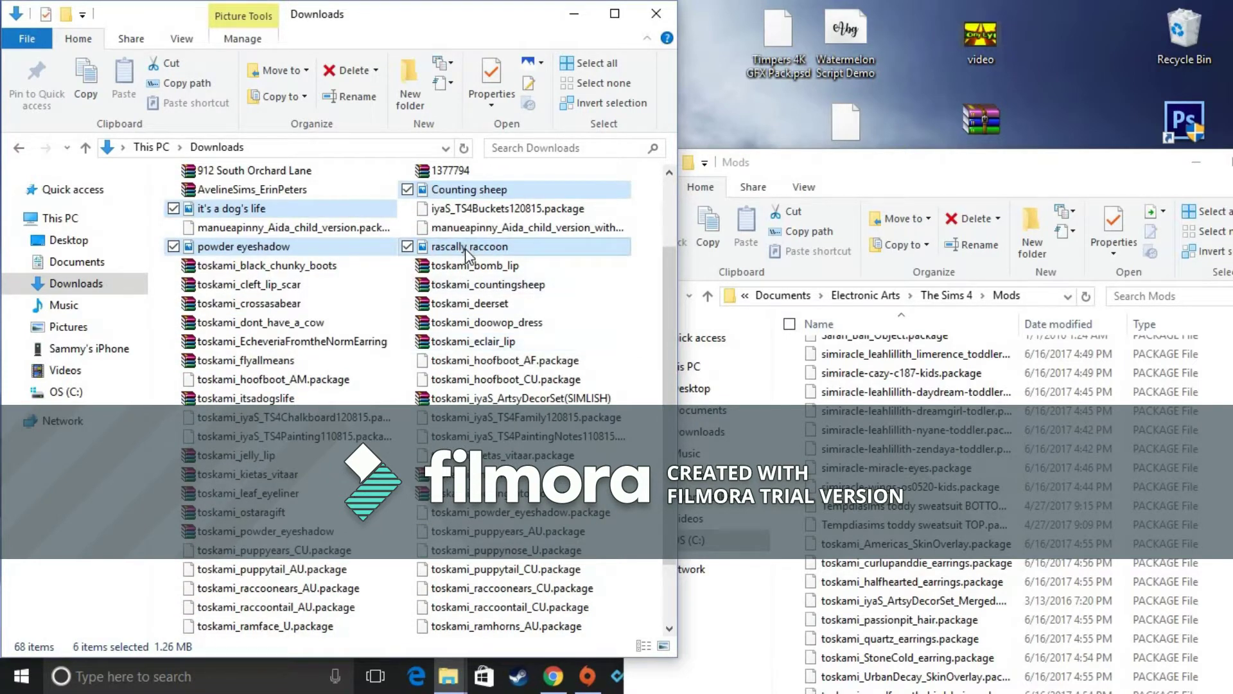
right_click(467, 252)
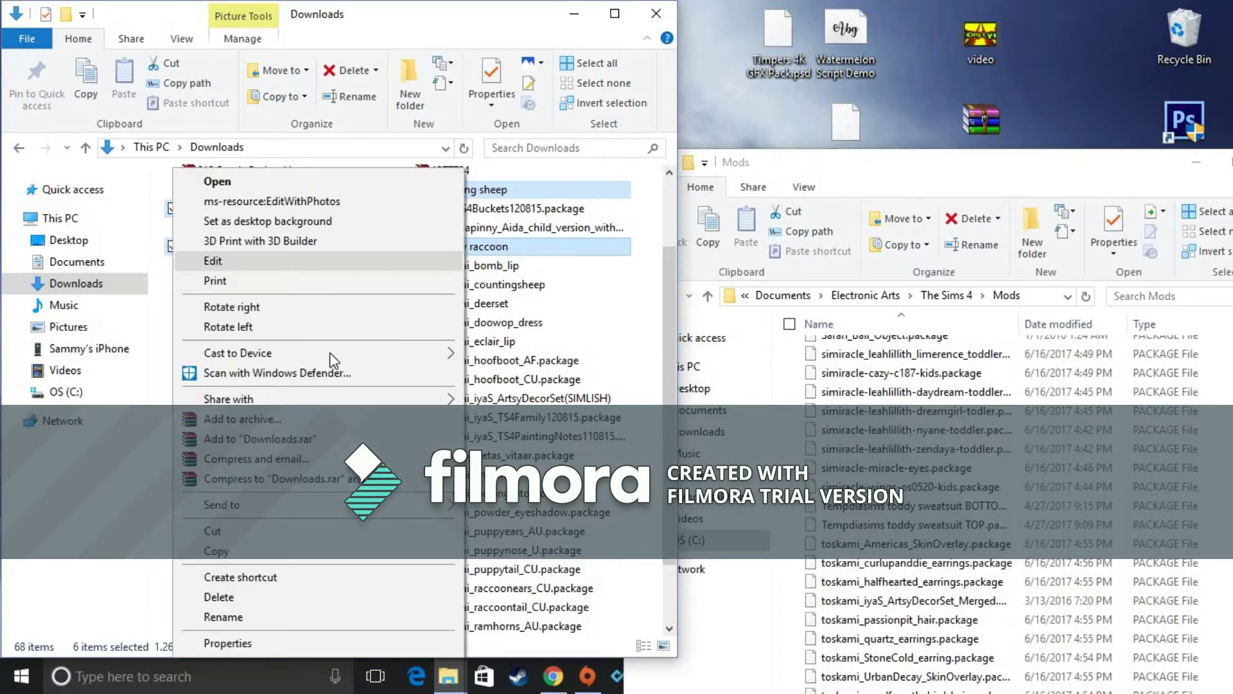
left_click(219, 596)
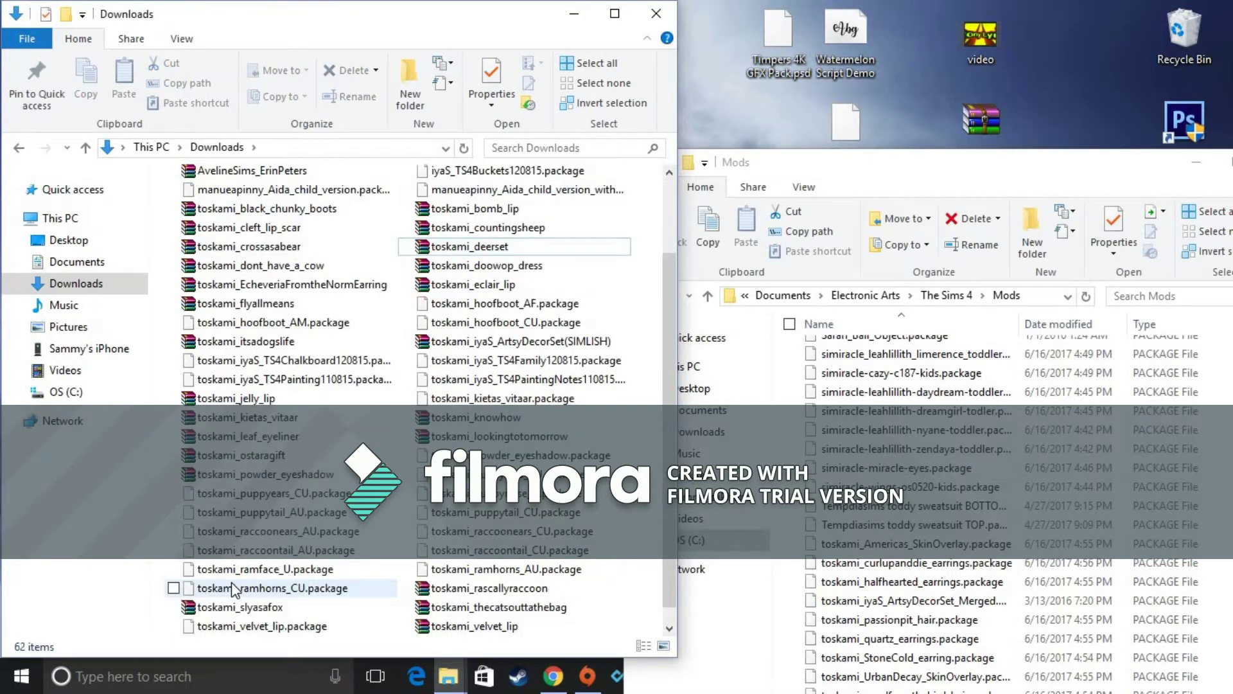
Delete the [YOUNZOEY] T-Shirts 02 (AM) and 02s (AM) archives from Downloads.
scroll(234, 587, "up", 2)
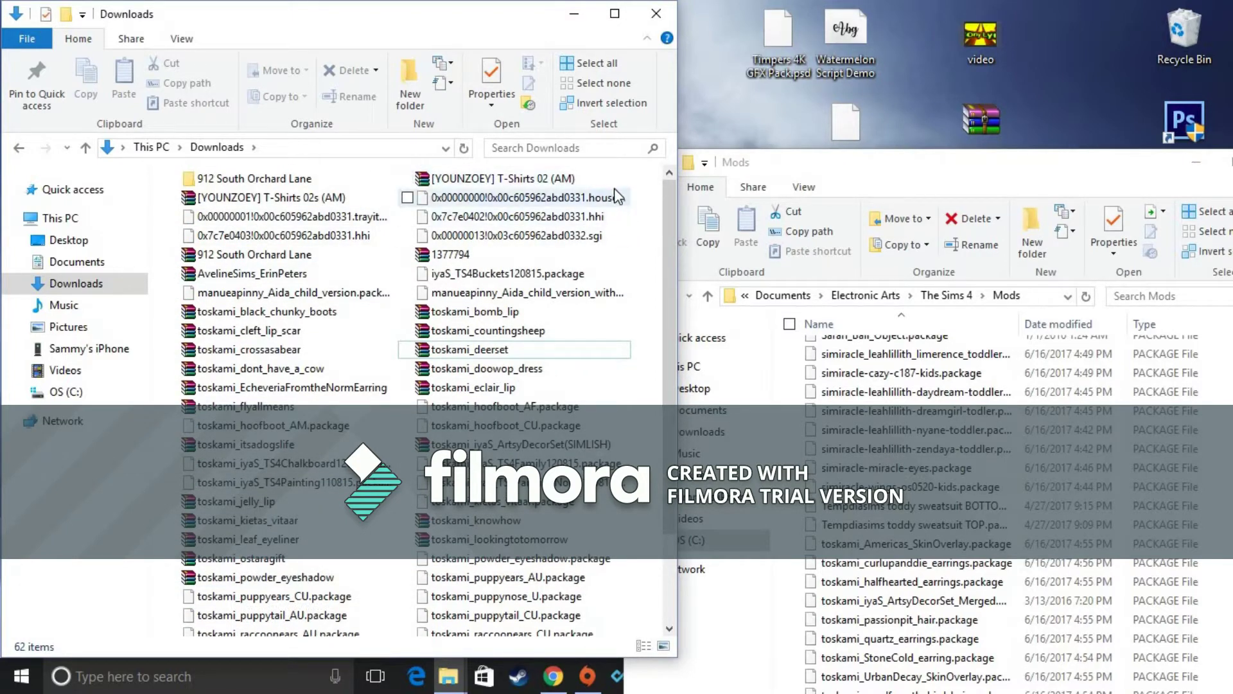
left_click(173, 198)
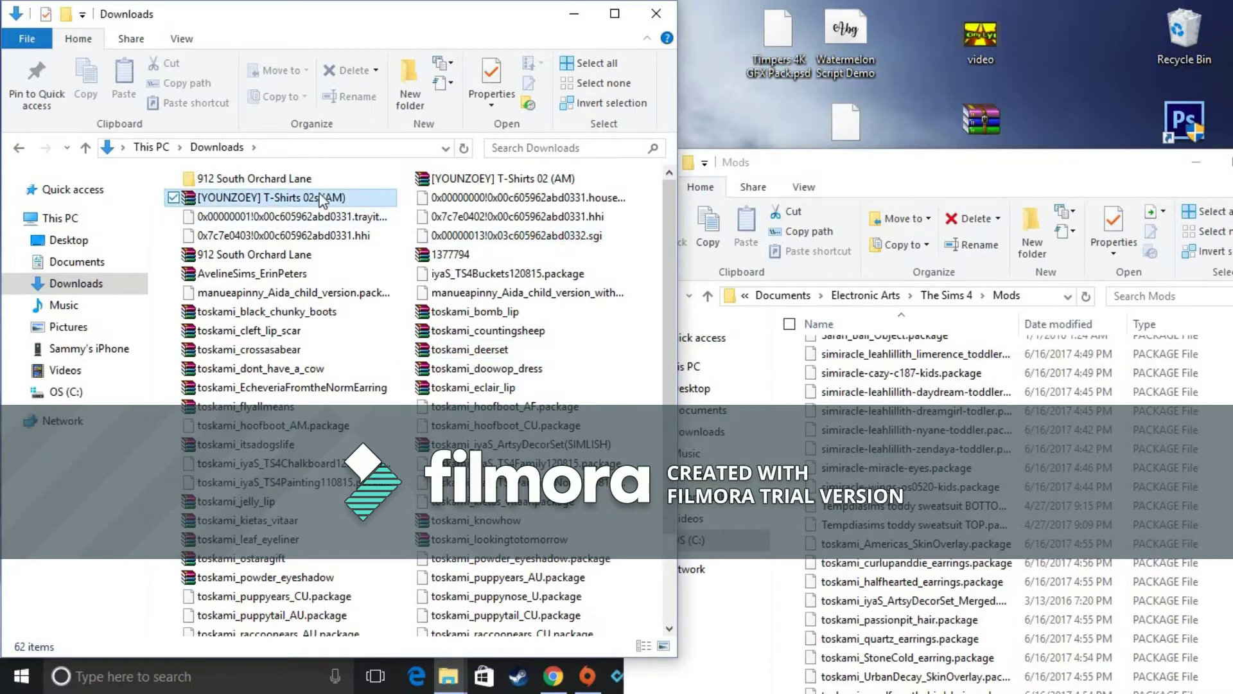
left_click(407, 178)
right_click(424, 182)
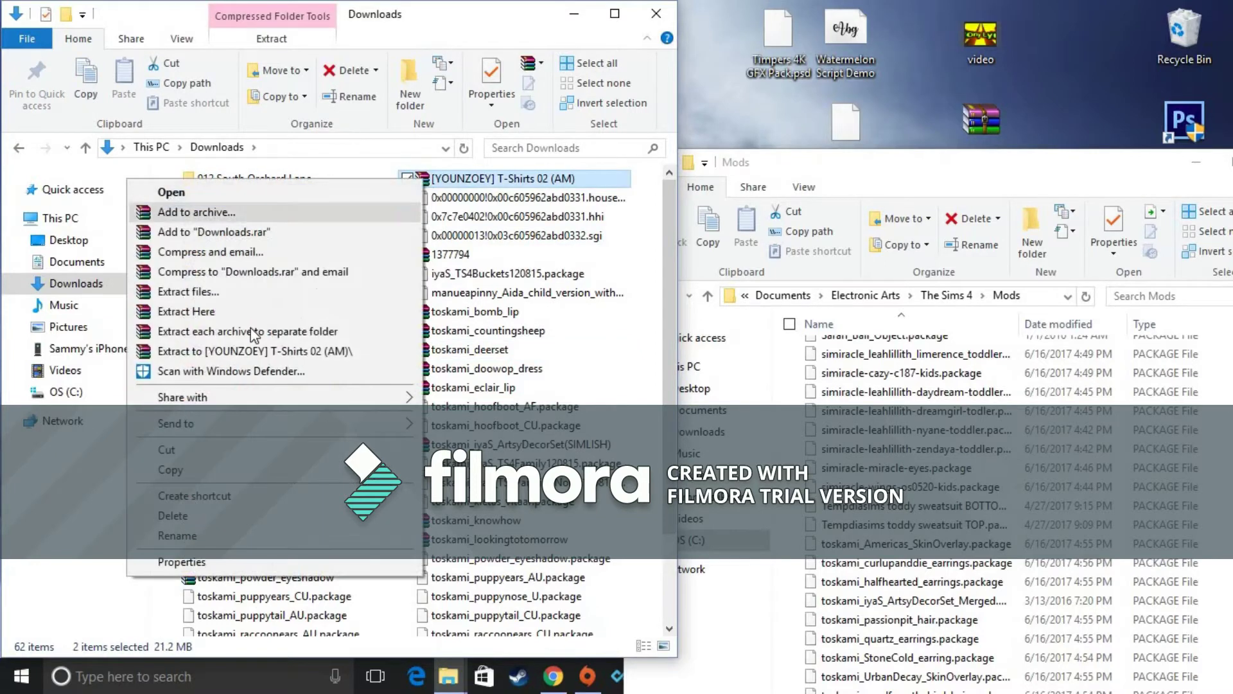
left_click(173, 517)
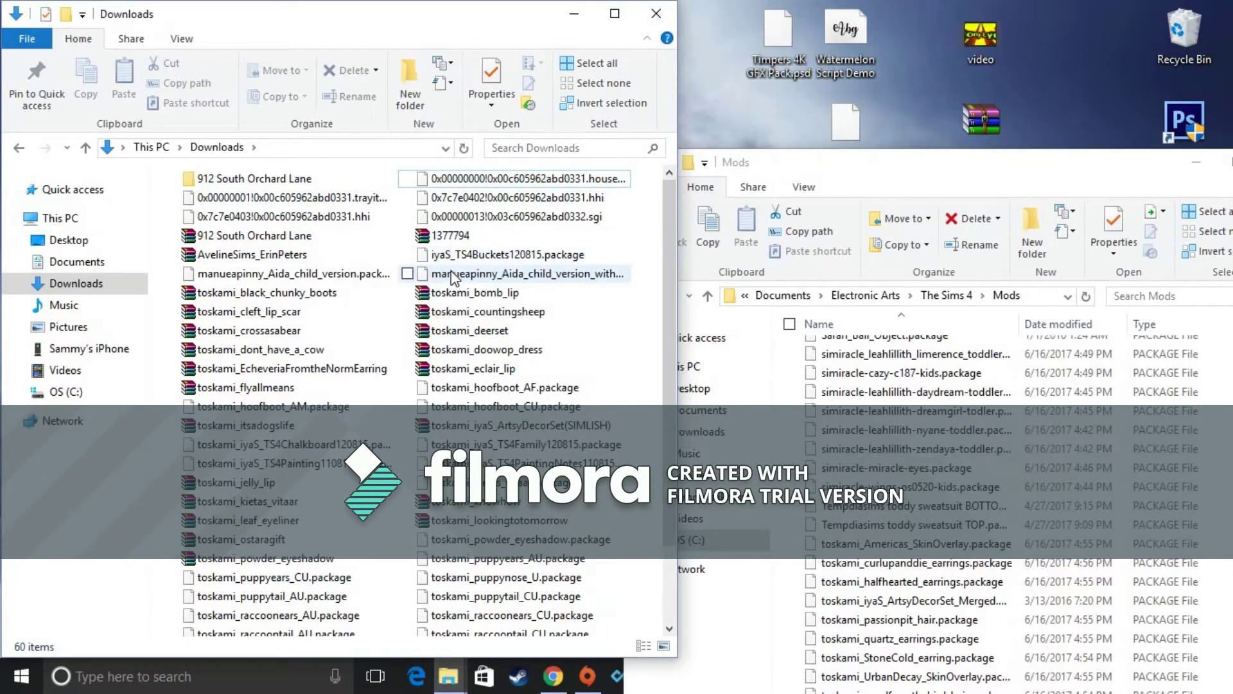
Move the iyaS_TS4Buckets, both manueapinny_Aida, three toskami_hoofboot, four toskami_iyaS_TS4 and toskami_kietas_vitaar packages from Downloads into Mods.
mouse_move(454, 280)
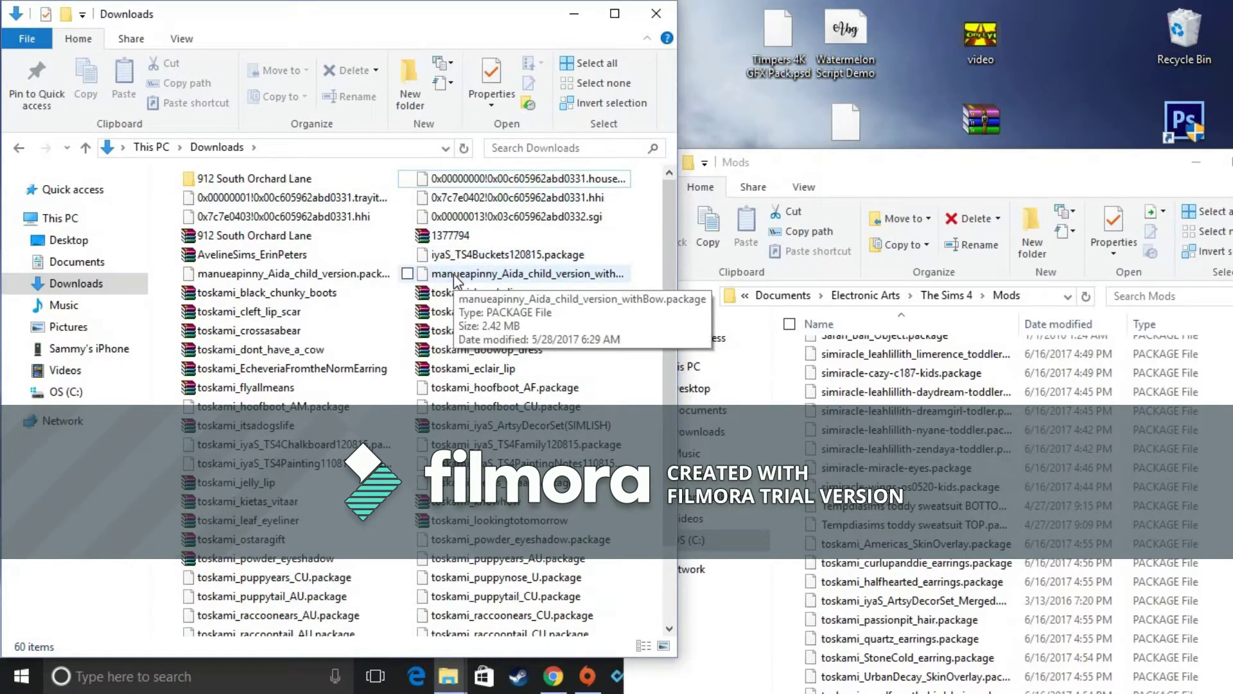
left_click(407, 275)
left_click(407, 254)
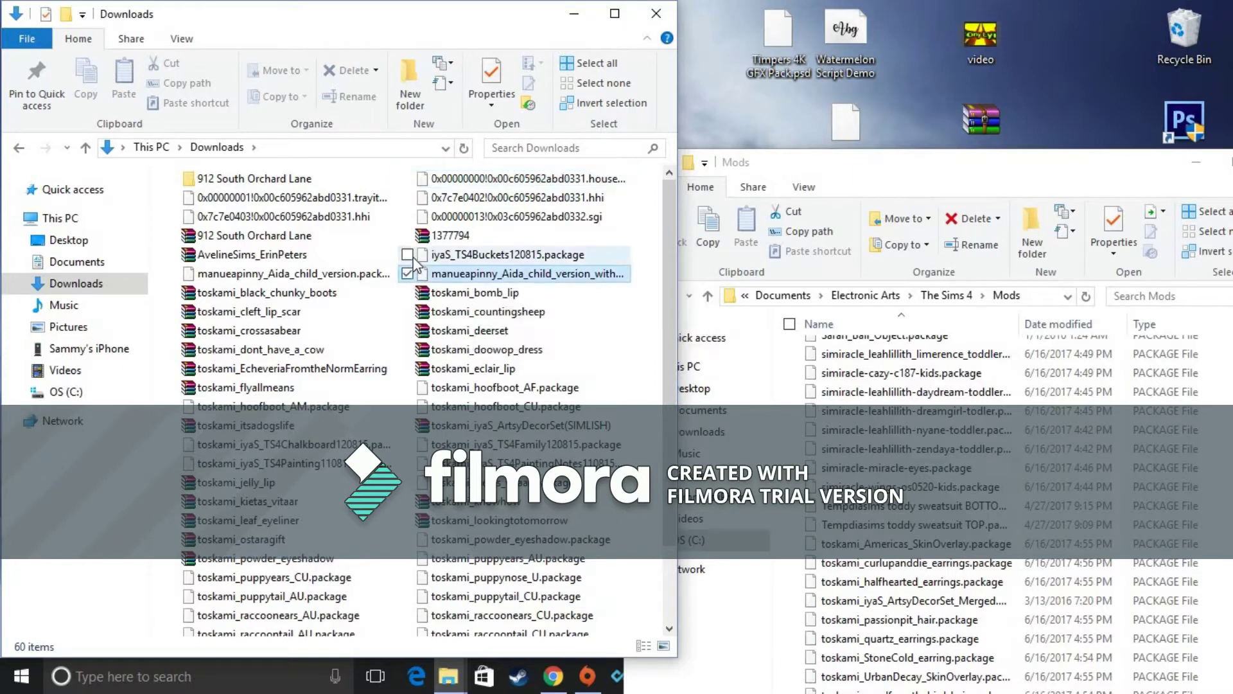
left_click(174, 274)
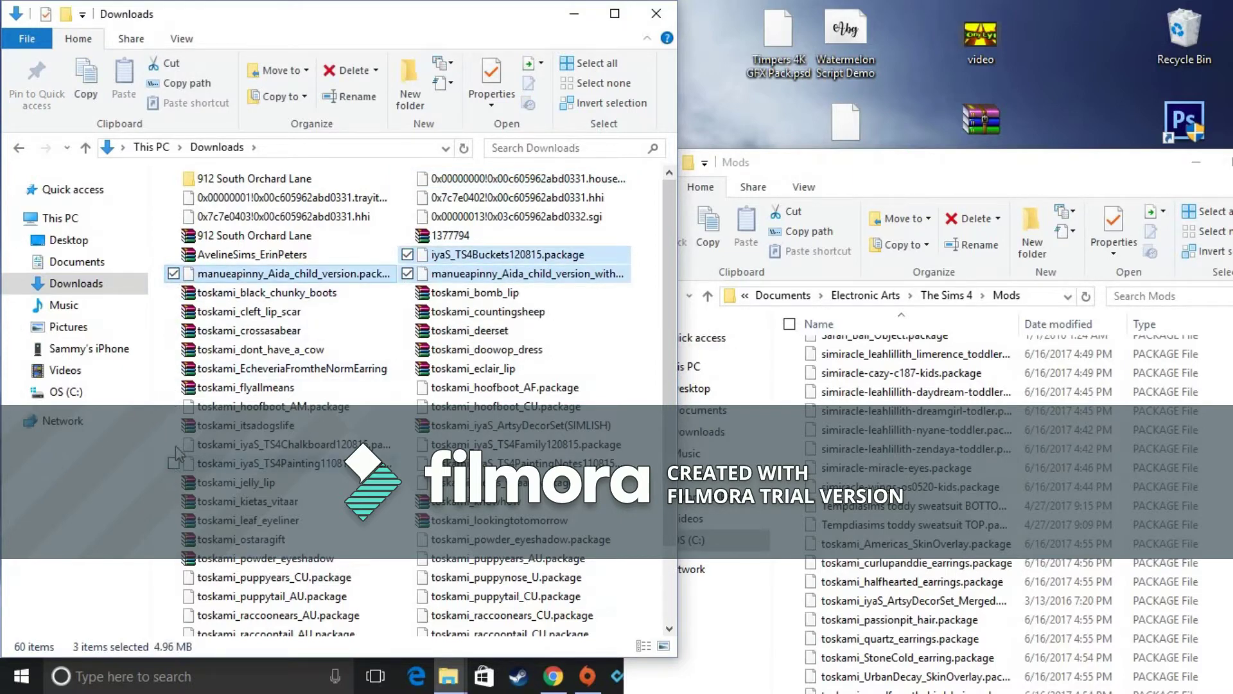
left_click(407, 388)
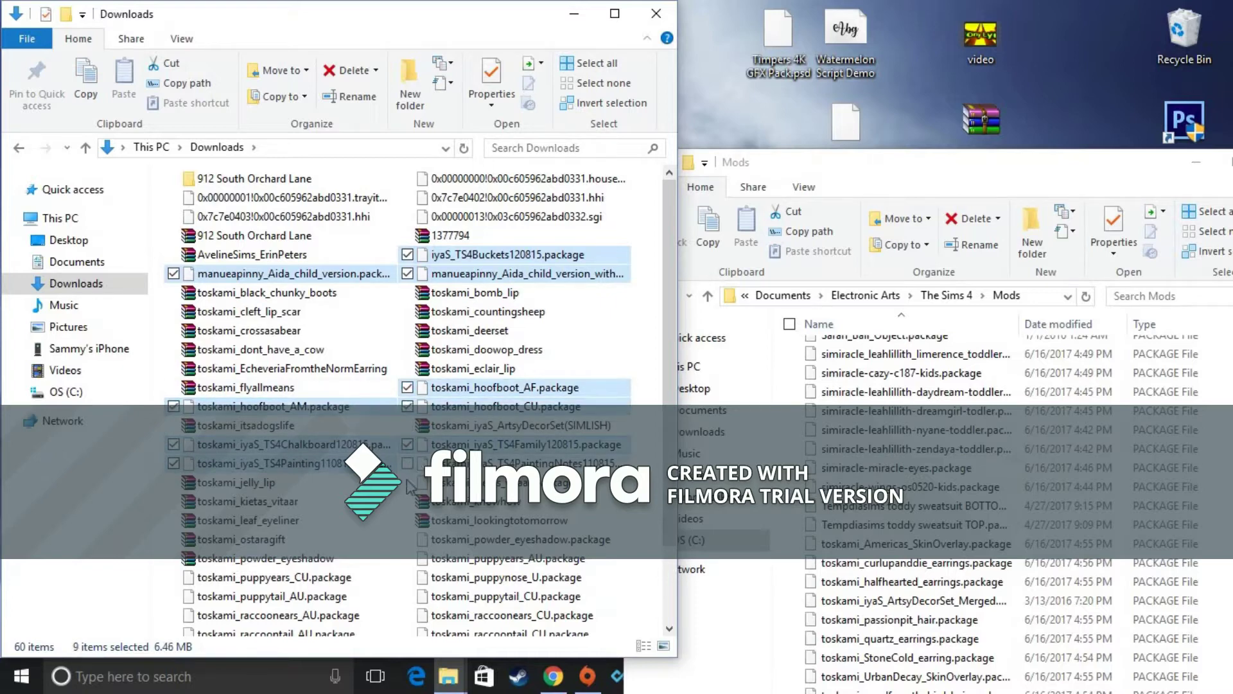
left_click_drag(513, 387, 899, 450)
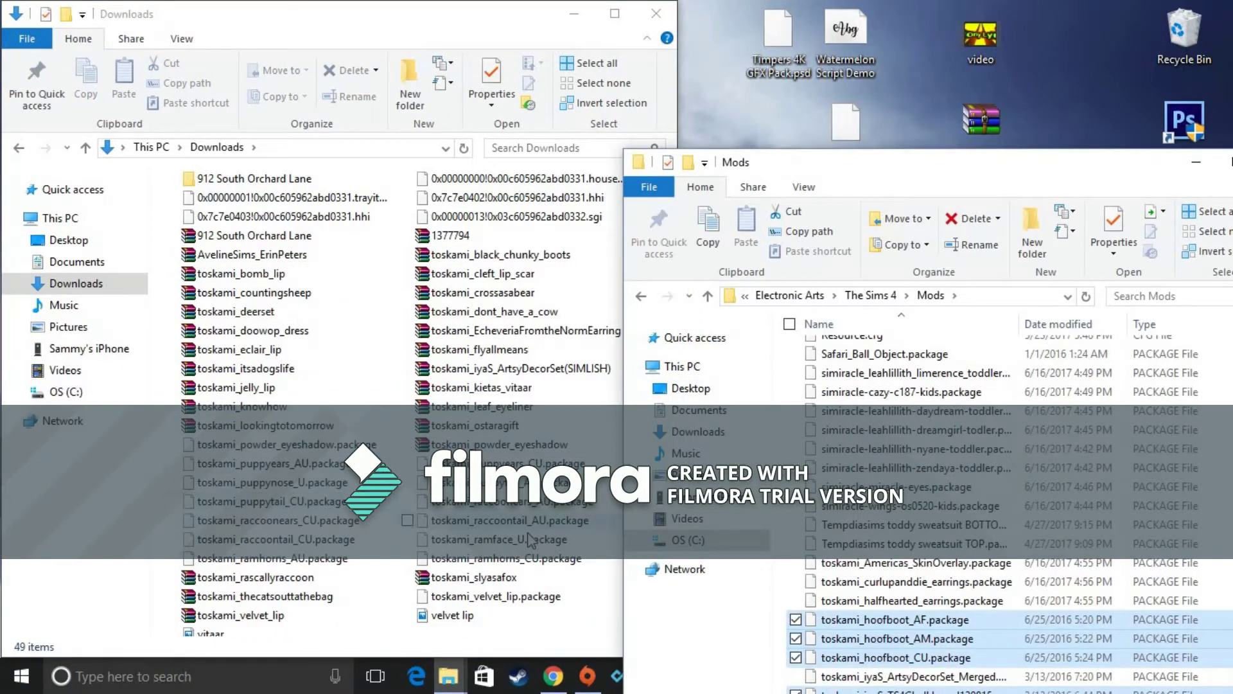
Move the remaining toskami packages, from powder_eyeshadow through the puppy, raccoon and ram sets to velvet_lip, into Mods, leaving out the archives.
scroll(571, 430, "down", 1)
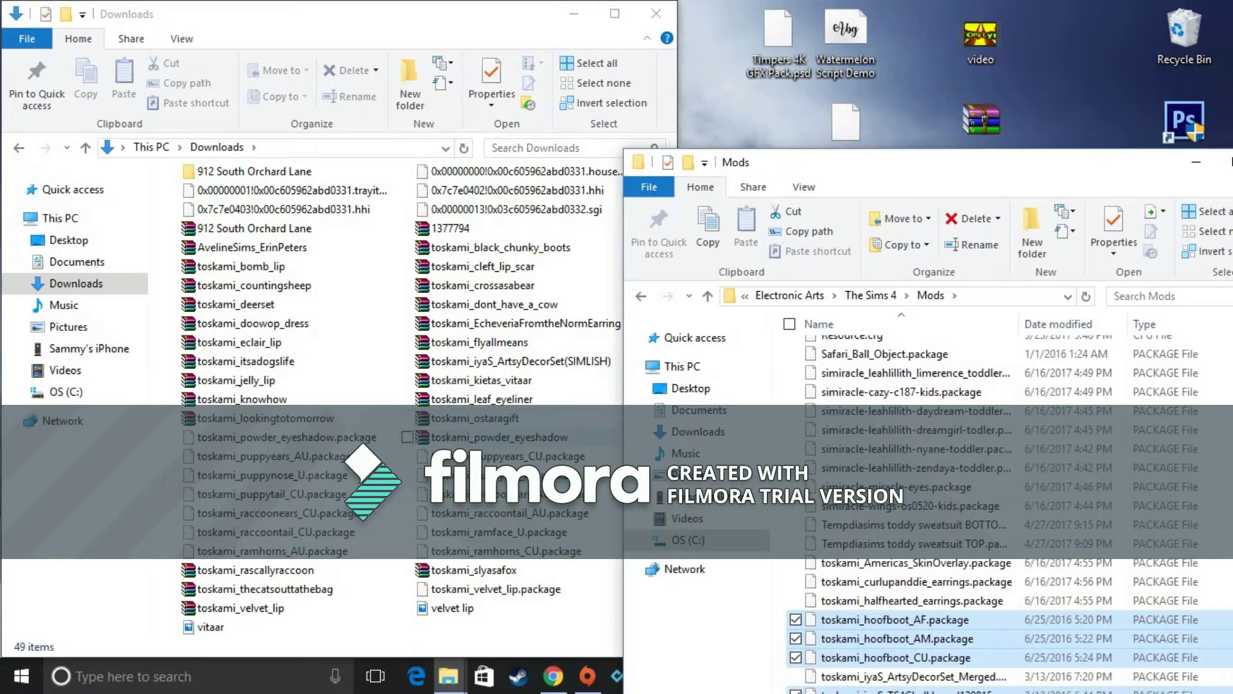
left_click(407, 588)
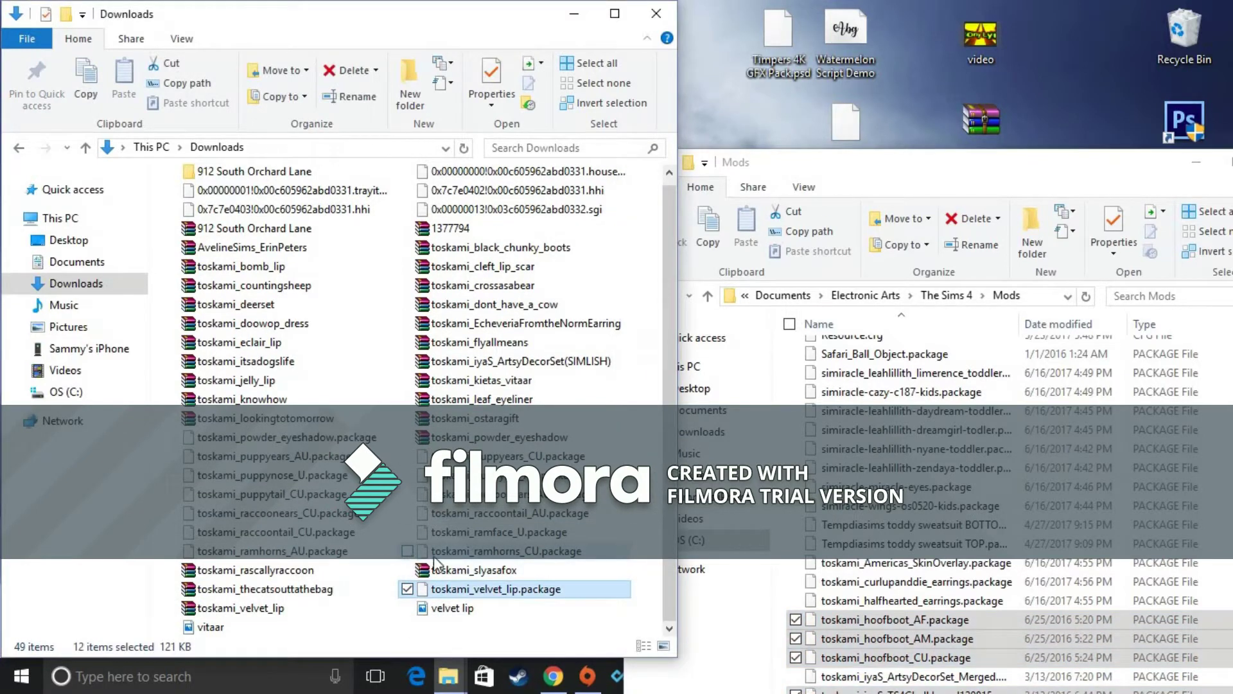
left_click(425, 574)
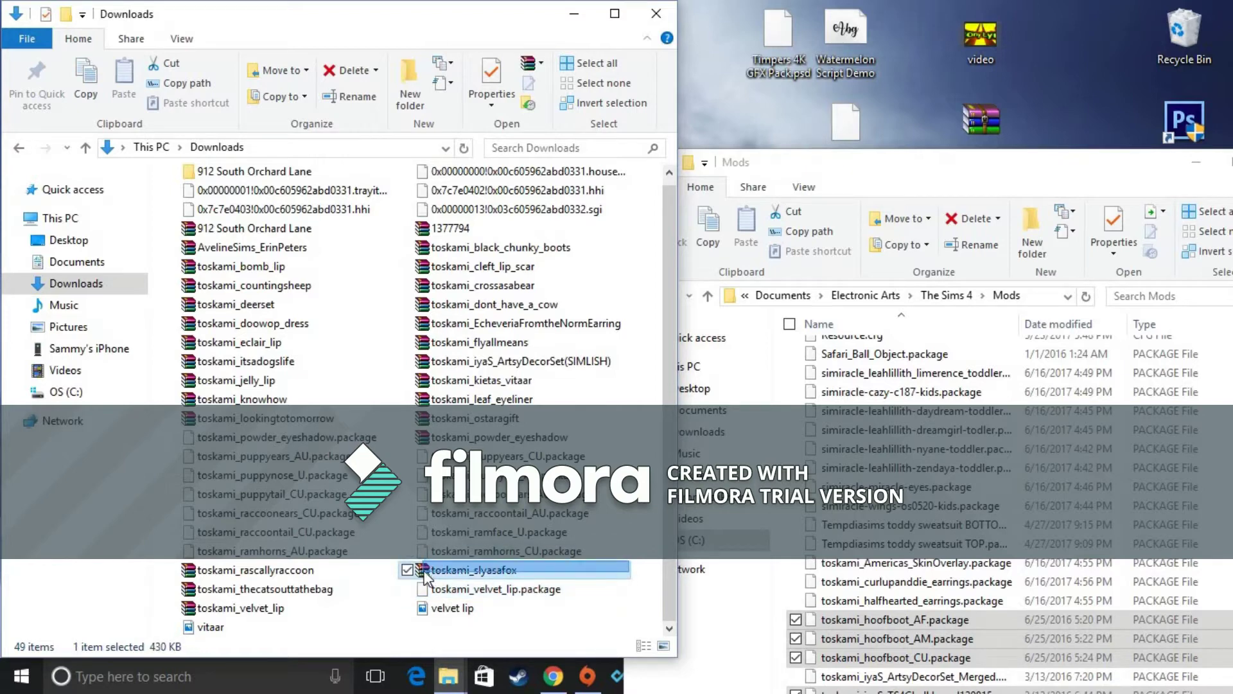
left_click_drag(653, 441, 172, 590)
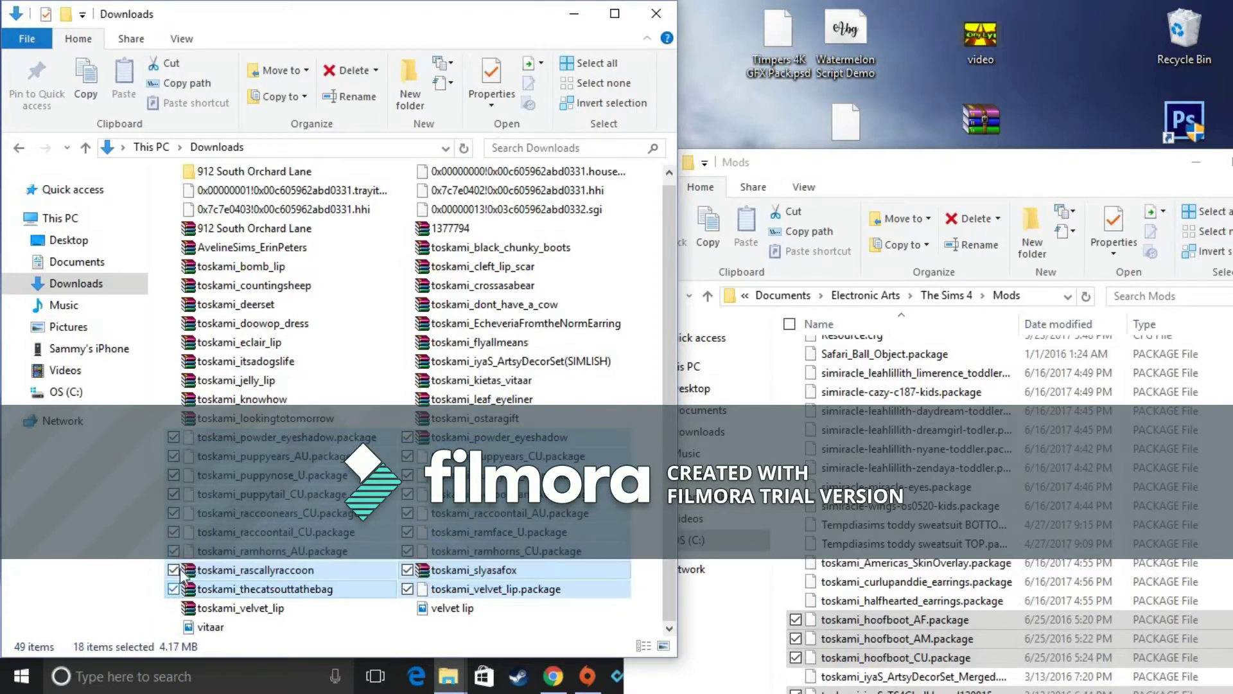
left_click(173, 570)
left_click(406, 588)
left_click(407, 571)
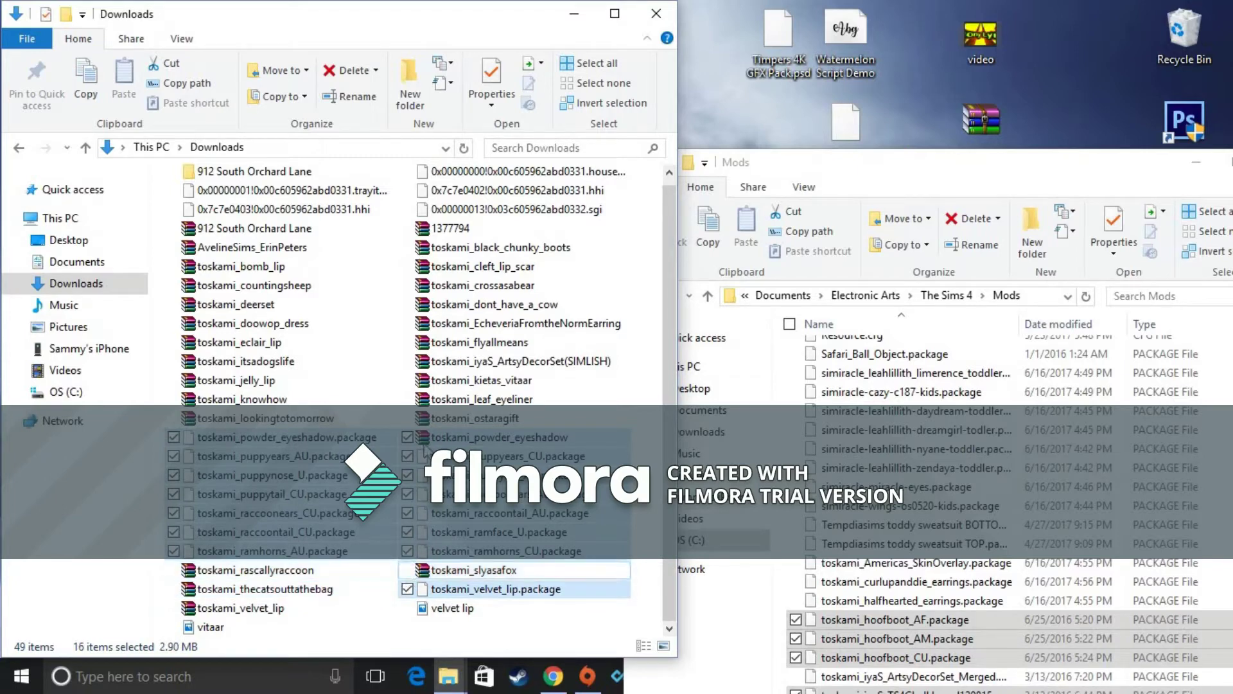
left_click_drag(549, 516, 950, 482)
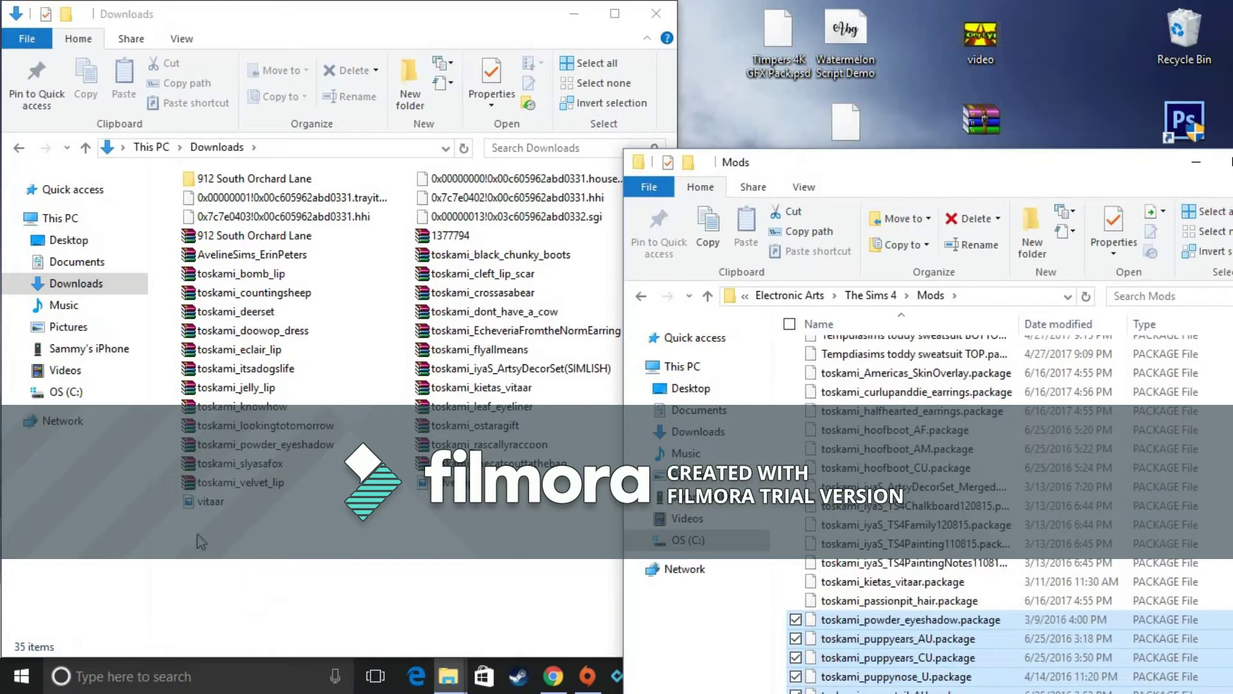
Delete the velvet lip and vitaar preview images from Downloads.
left_click_drag(200, 542, 453, 475)
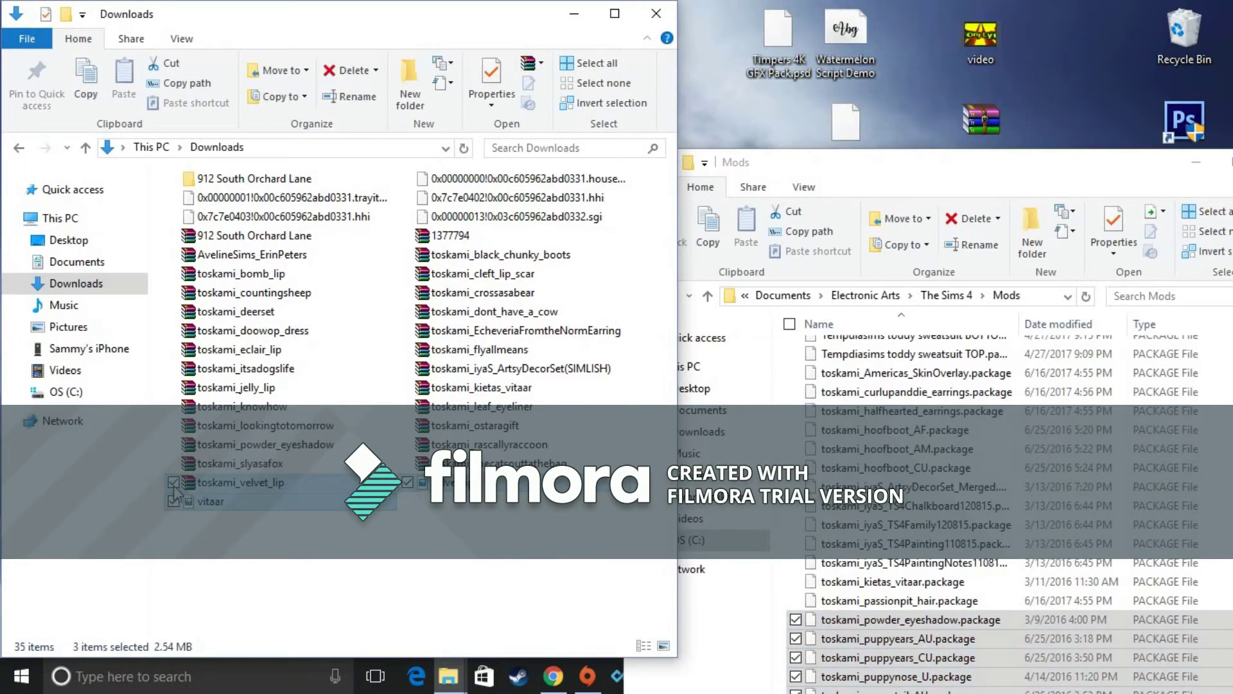
left_click_drag(233, 505, 236, 509)
right_click(232, 502)
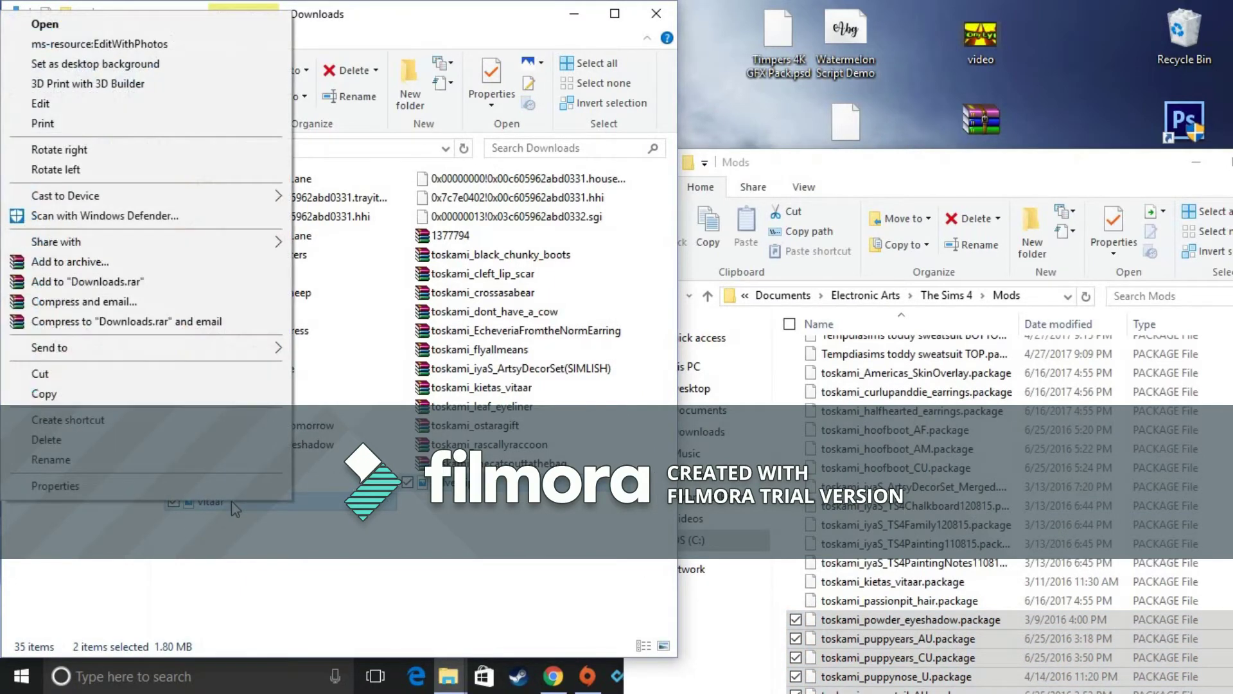
left_click(45, 439)
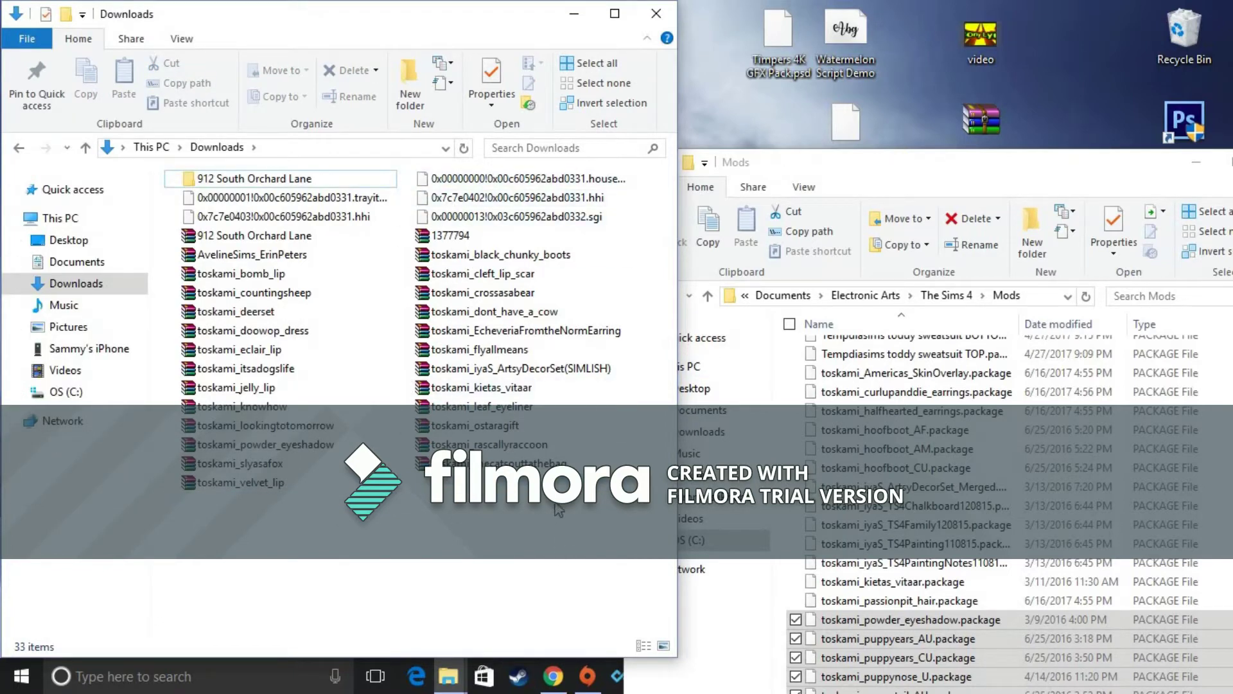
left_click_drag(179, 532, 314, 575)
left_click_drag(628, 236, 279, 485)
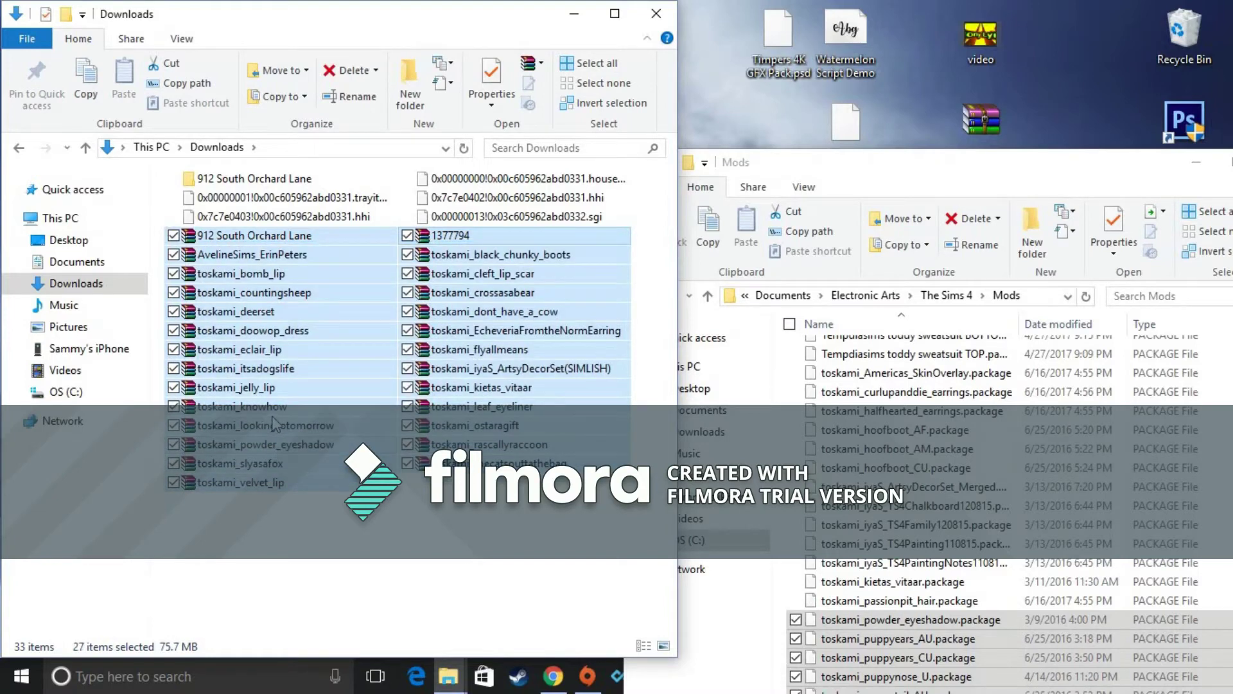
right_click(273, 378)
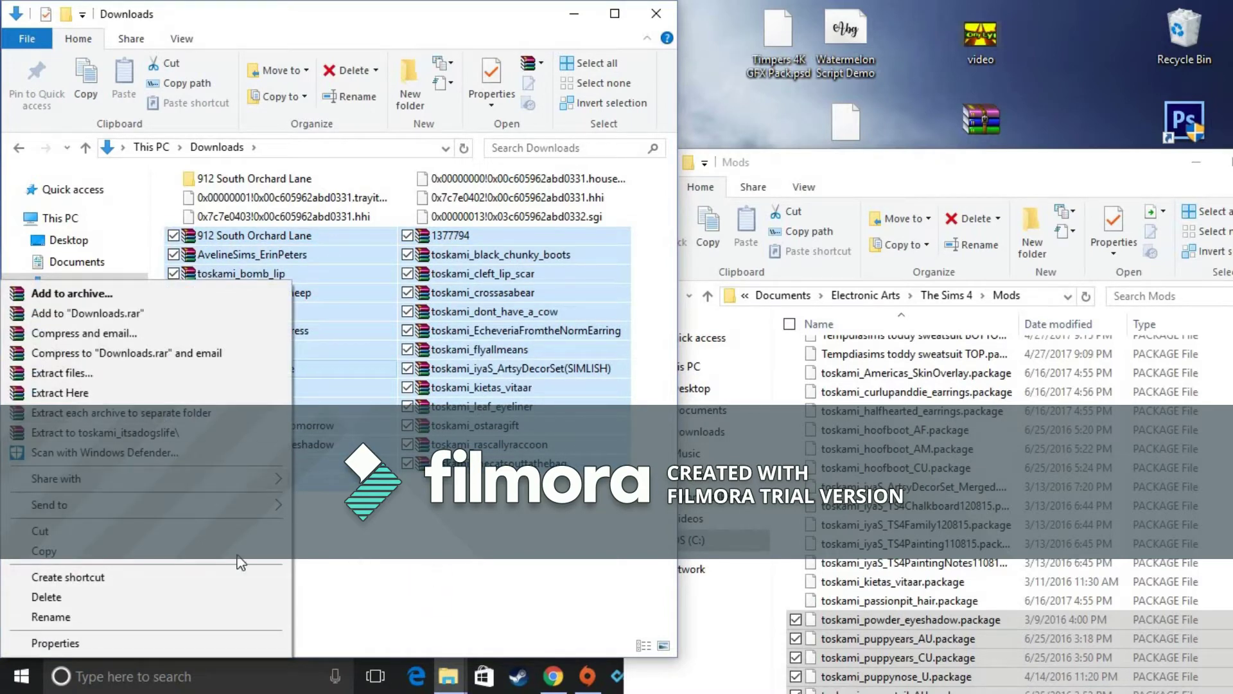
left_click(64, 598)
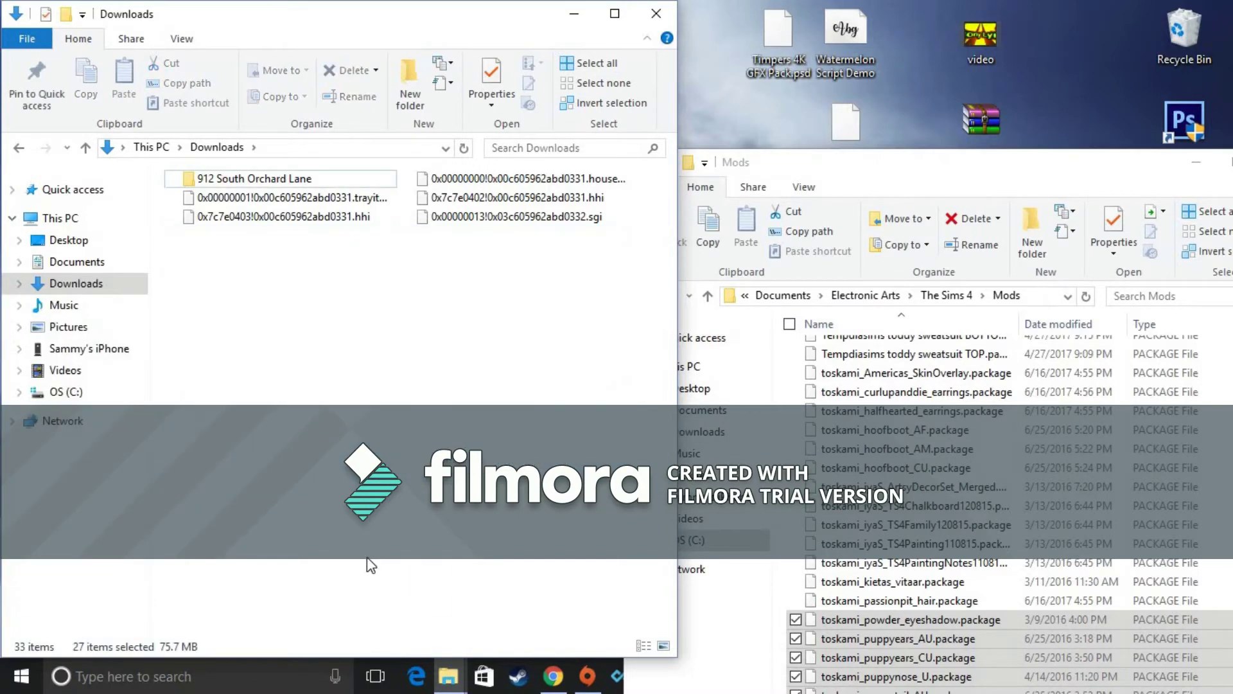
double_click(295, 178)
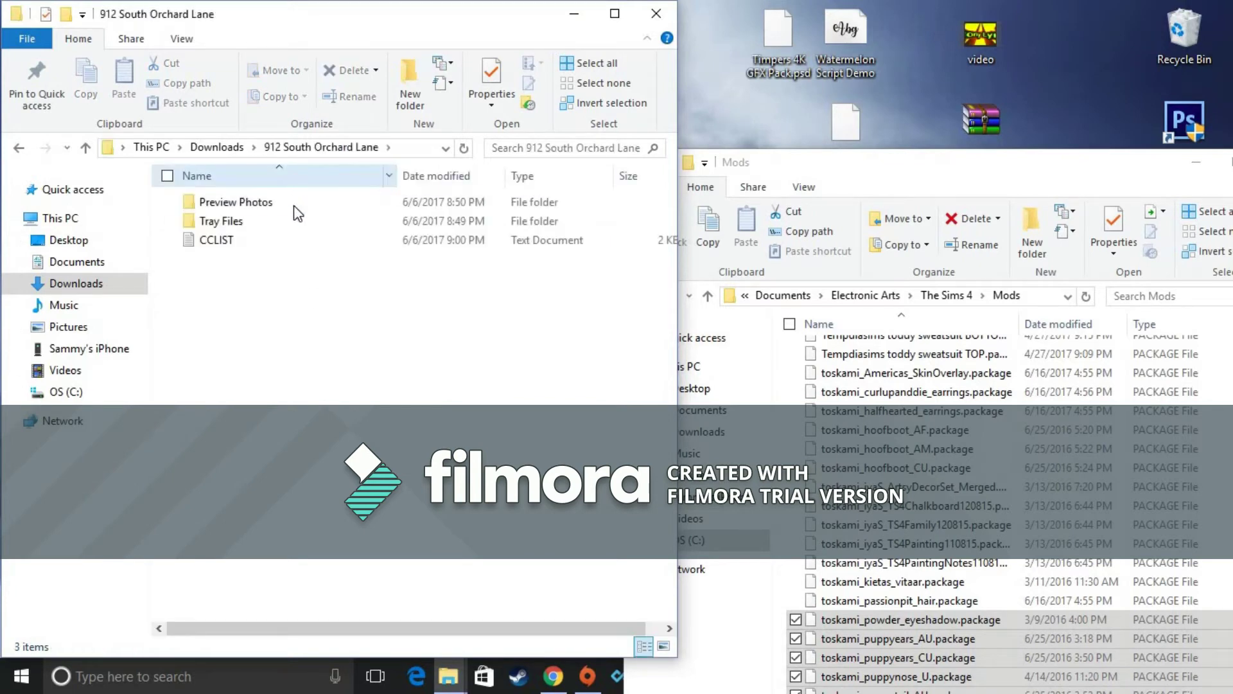
double_click(277, 226)
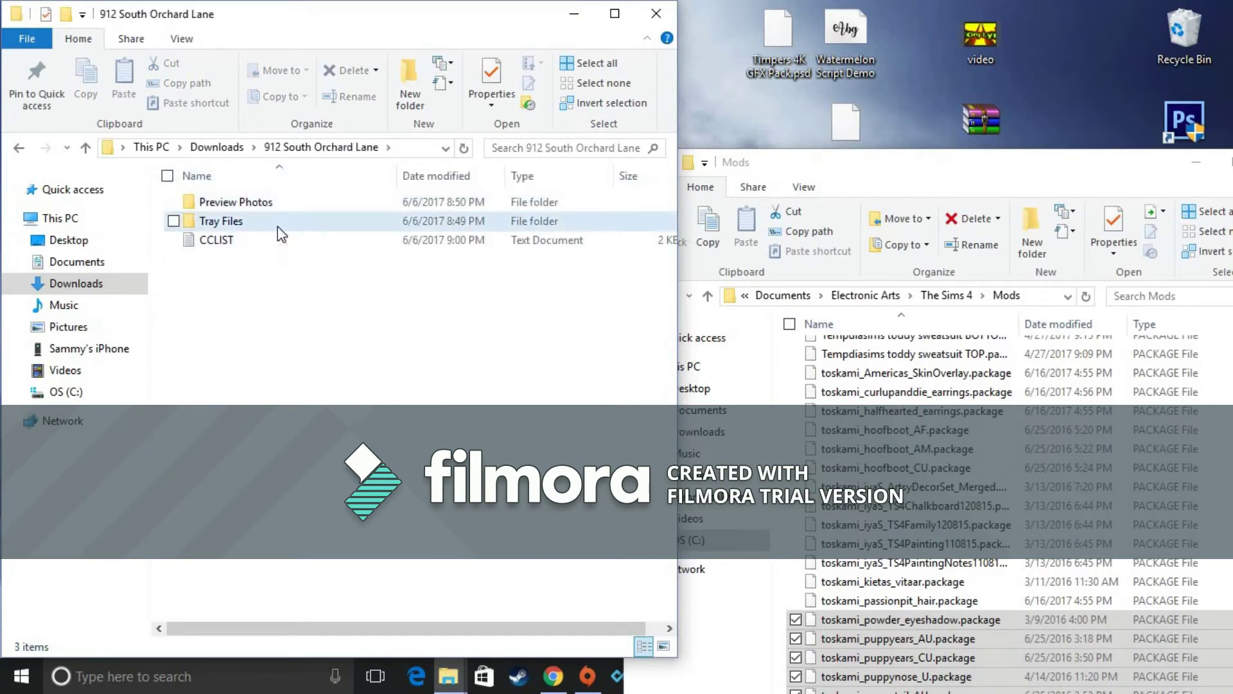
left_click_drag(345, 337, 373, 208)
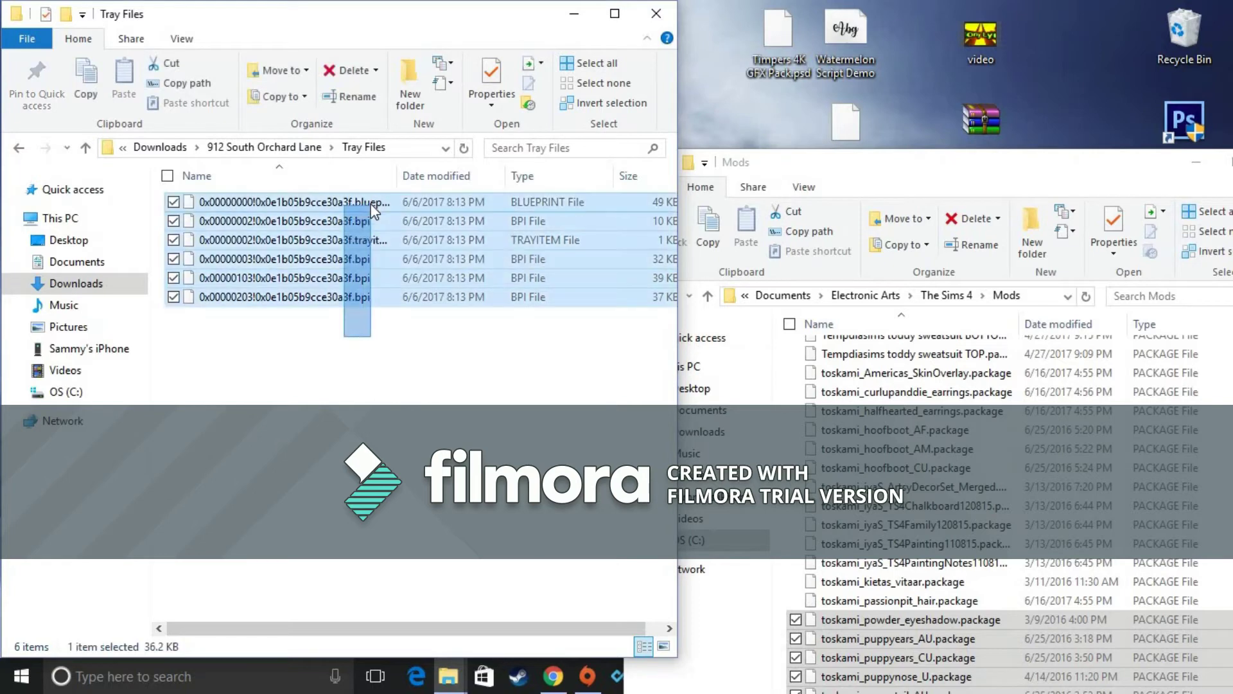
left_click_drag(178, 154, 163, 145)
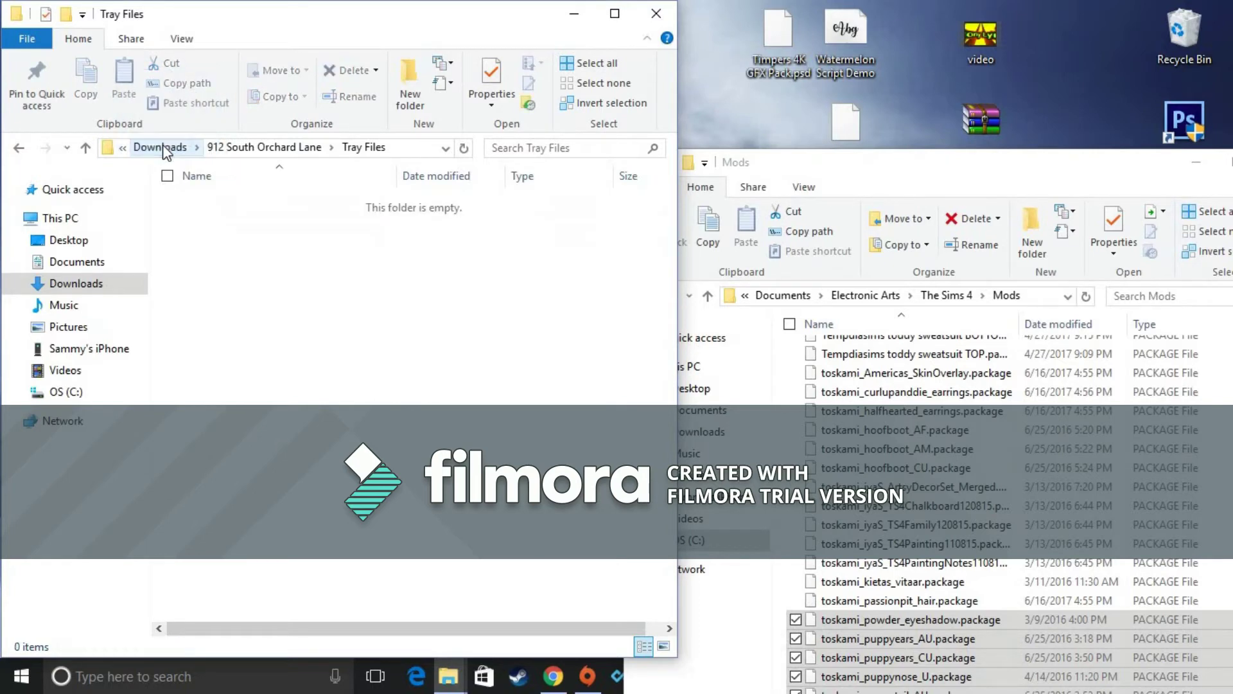
left_click(265, 151)
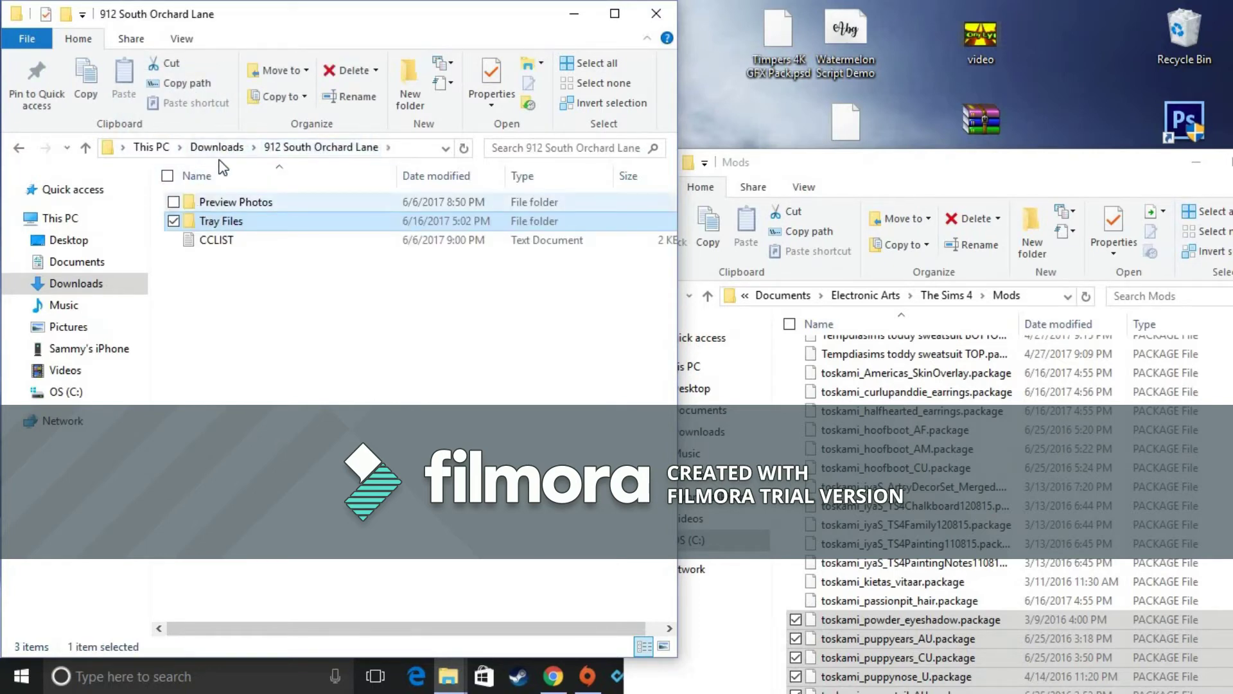
left_click(228, 148)
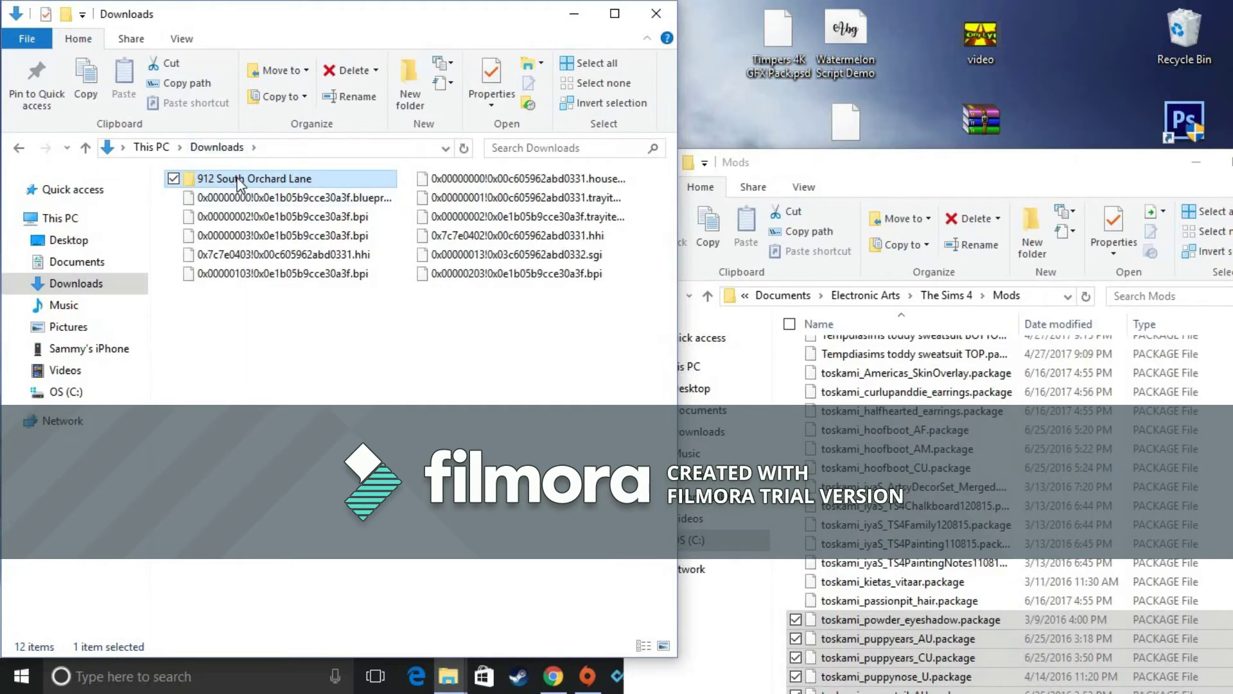
Check the Tray Files and Preview Photos subfolders of 912 South Orchard Lane for anything still needed.
right_click(238, 184)
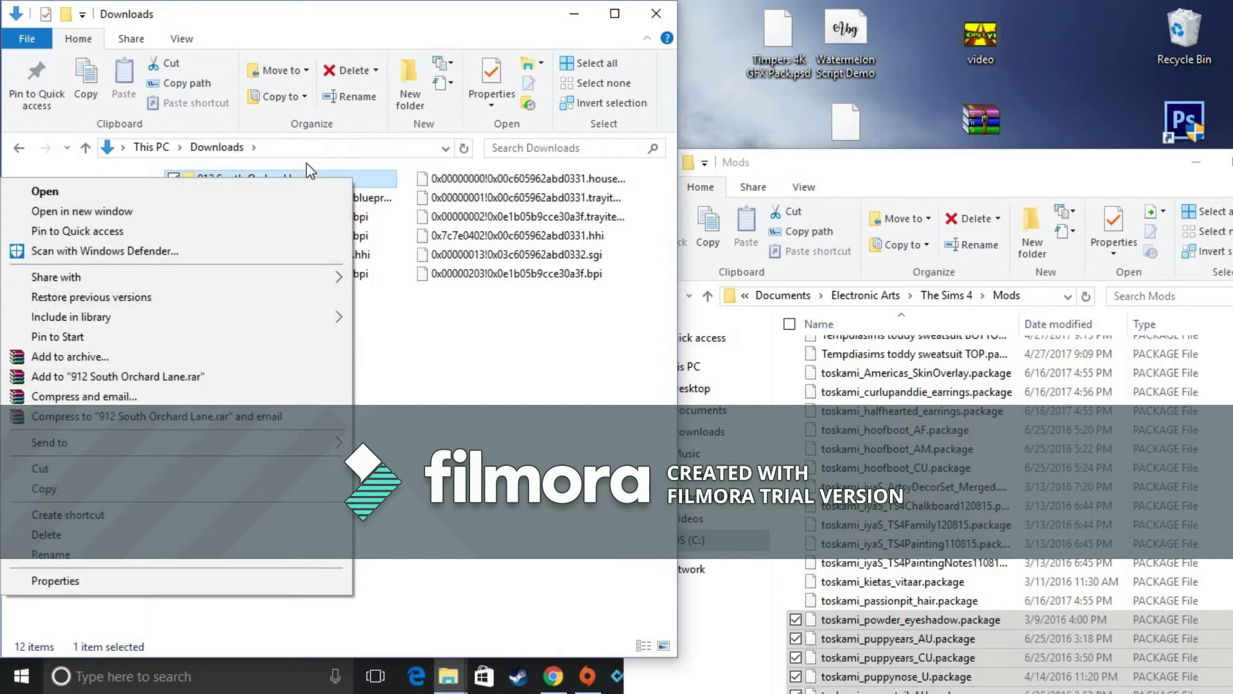
left_click(379, 185)
double_click(378, 185)
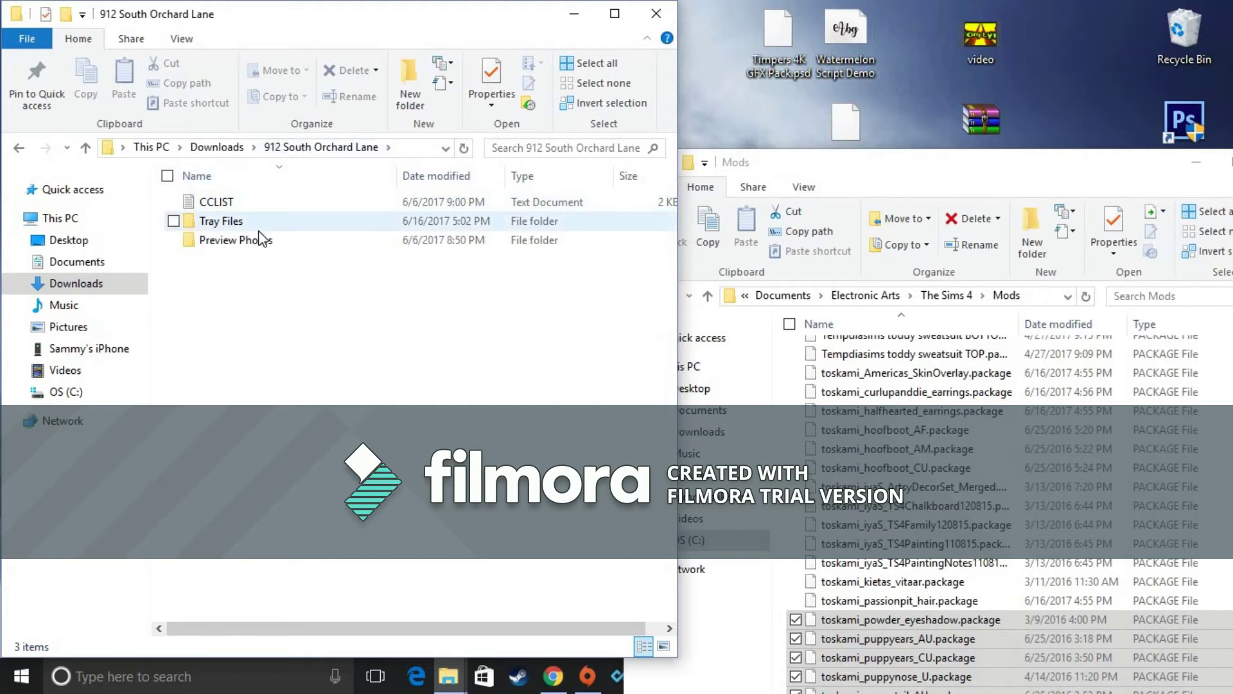
double_click(526, 222)
left_click(19, 147)
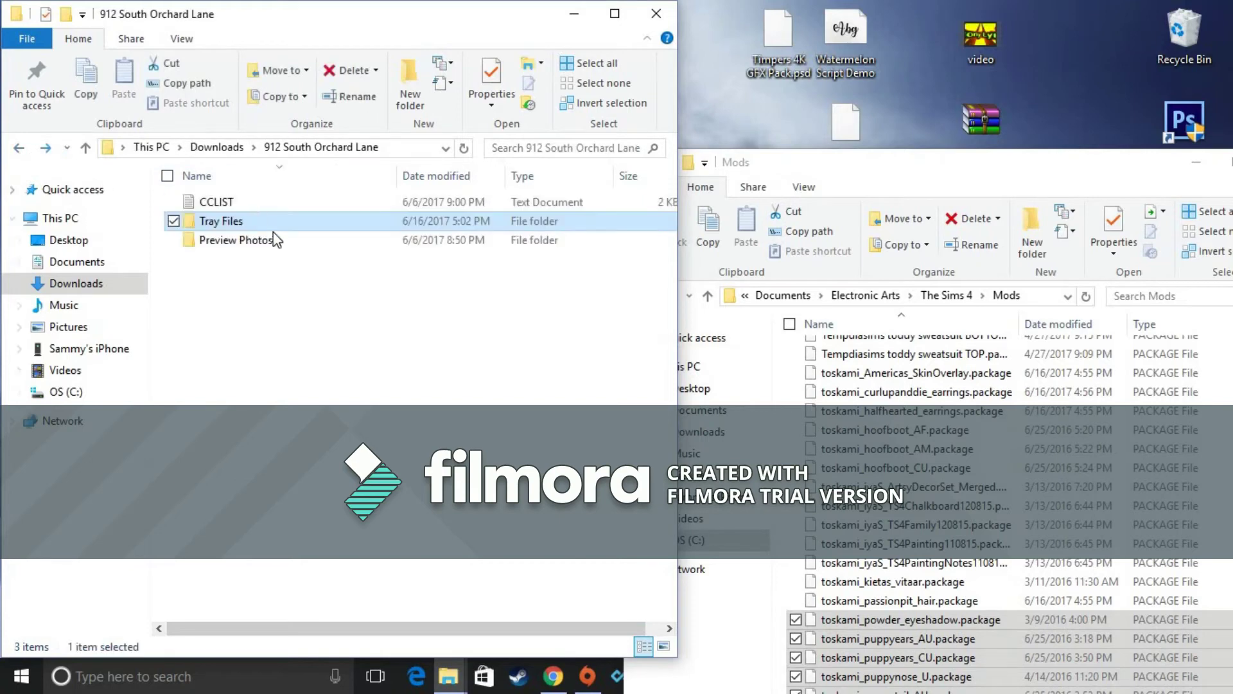
left_click(270, 244)
double_click(269, 243)
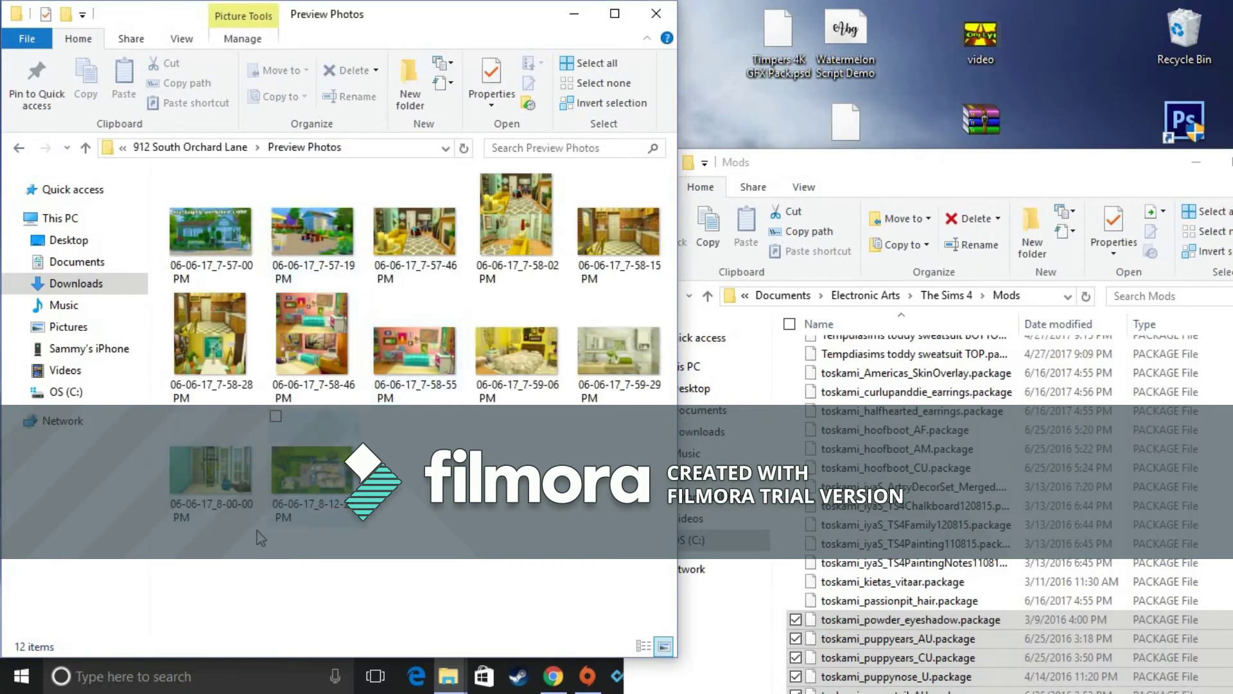
left_click(19, 149)
left_click_drag(301, 297, 278, 199)
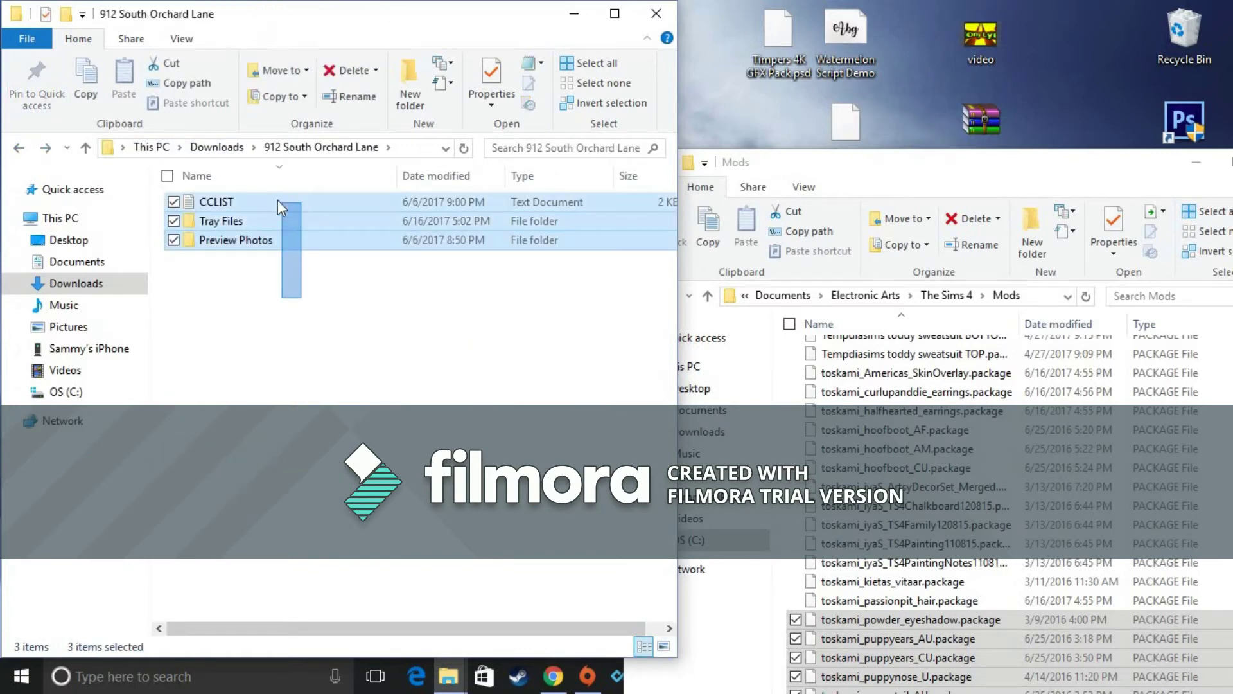
left_click(215, 147)
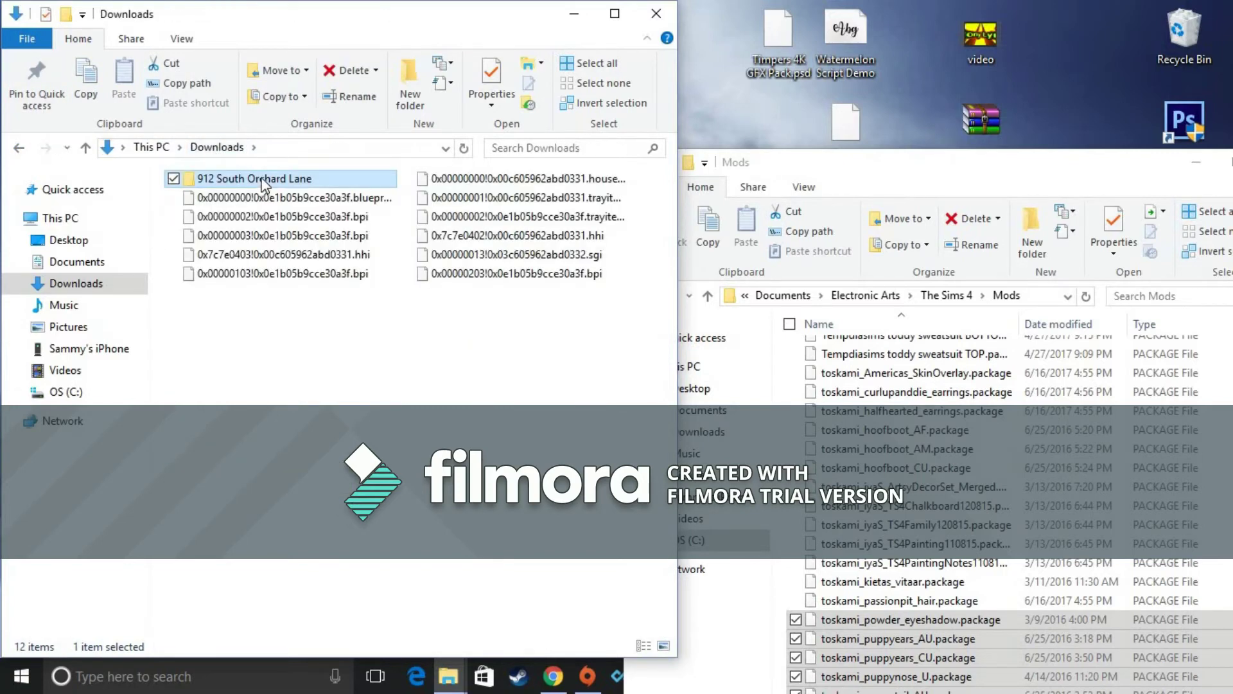
right_click(263, 184)
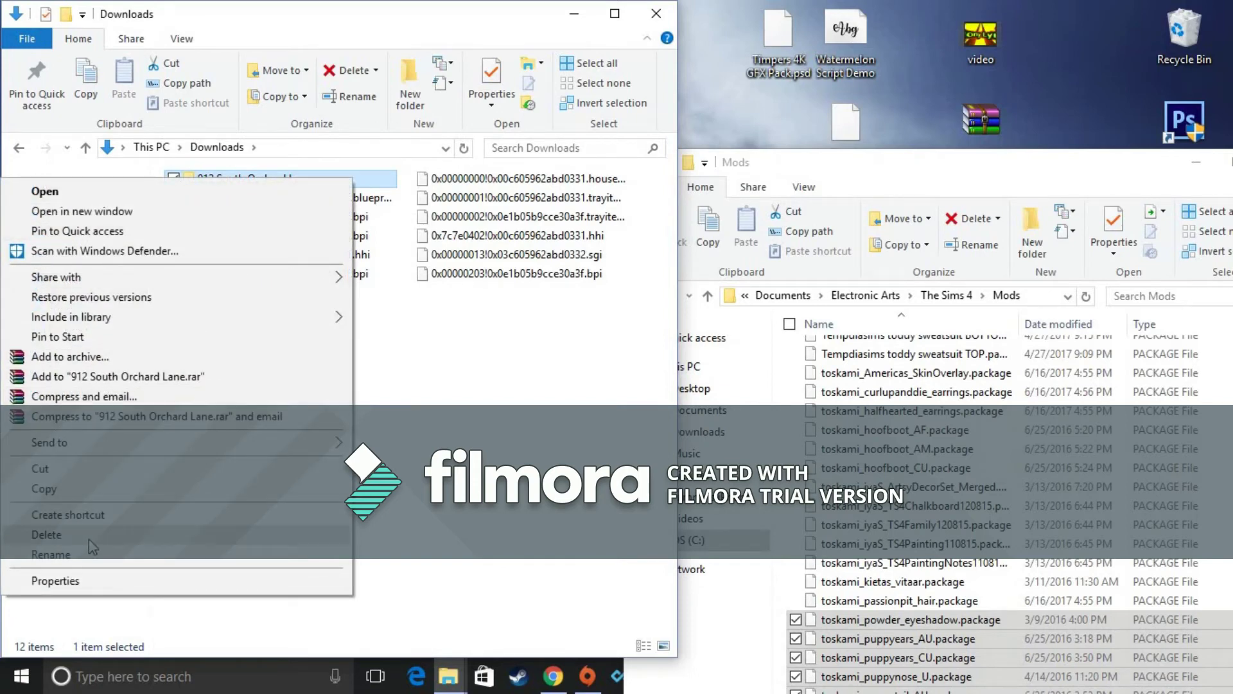
left_click(46, 534)
Place the Mods window beside the Downloads window and open The Sims 4's Tray folder in it.
left_click(912, 174)
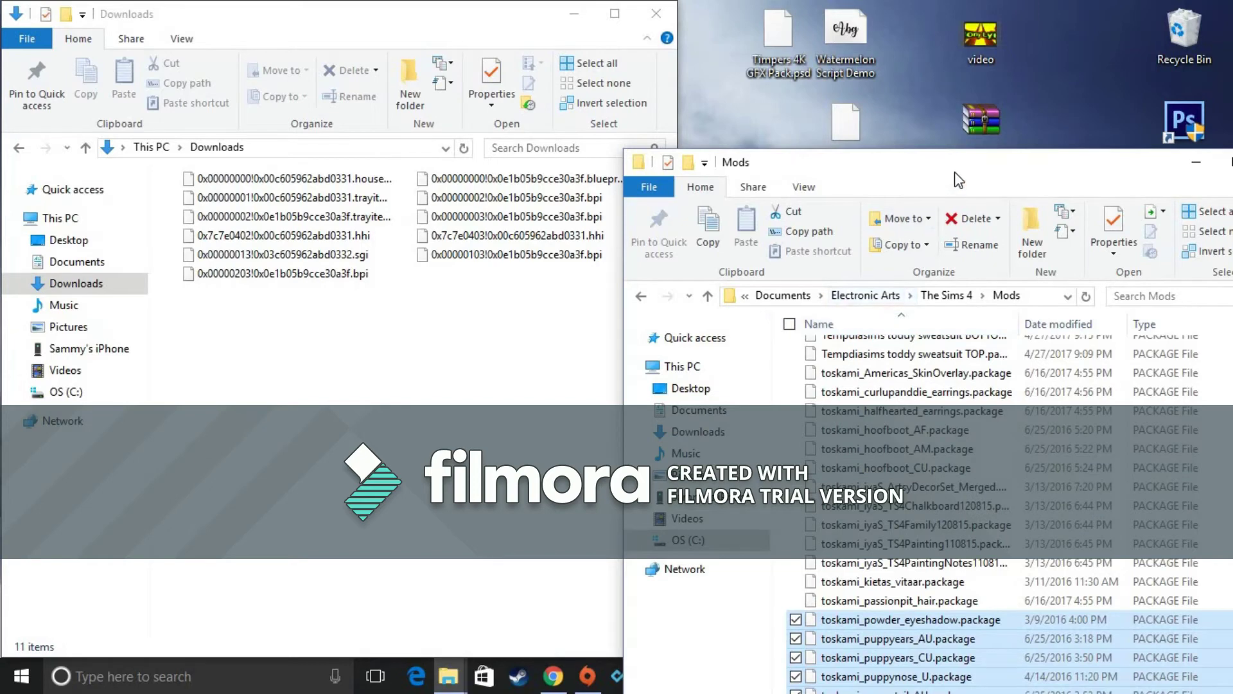
left_click_drag(957, 161, 966, 20)
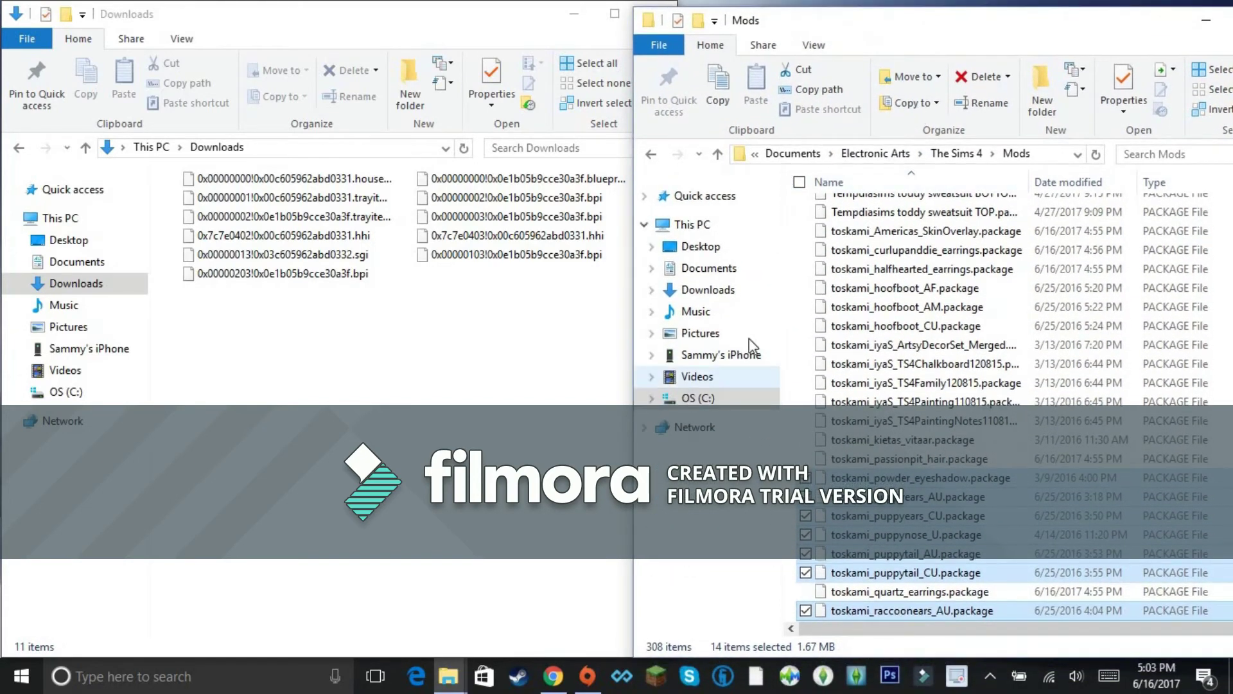
left_click(966, 156)
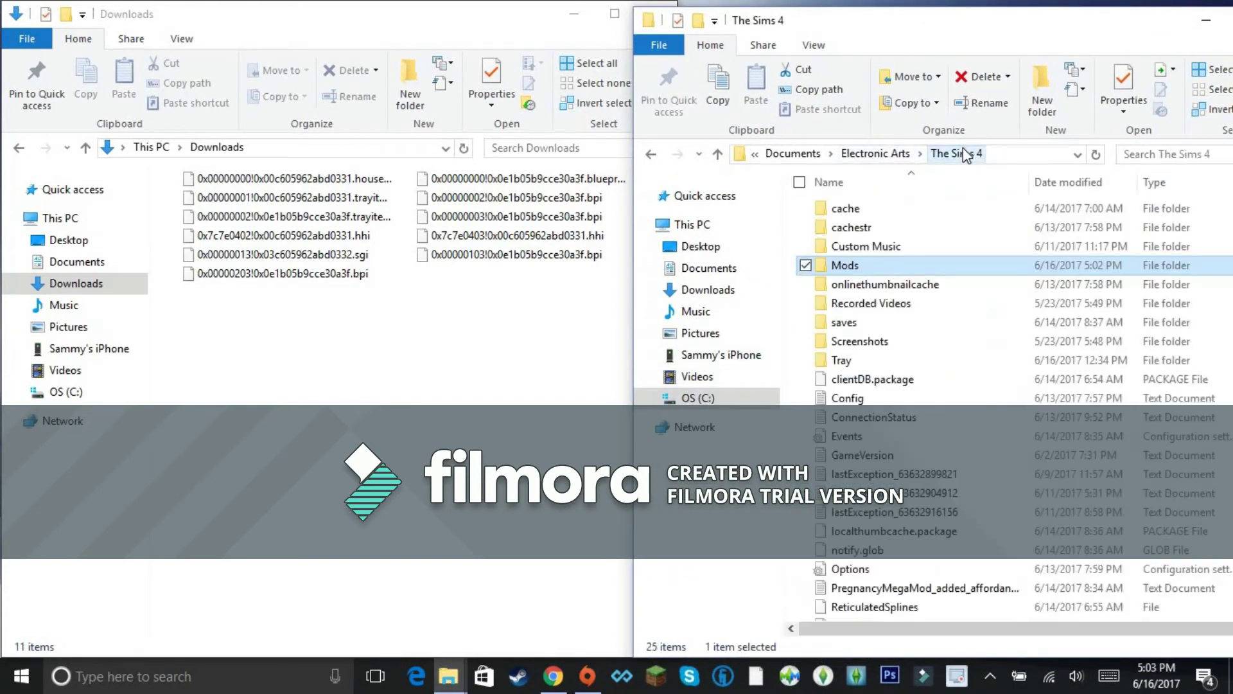
left_click(806, 265)
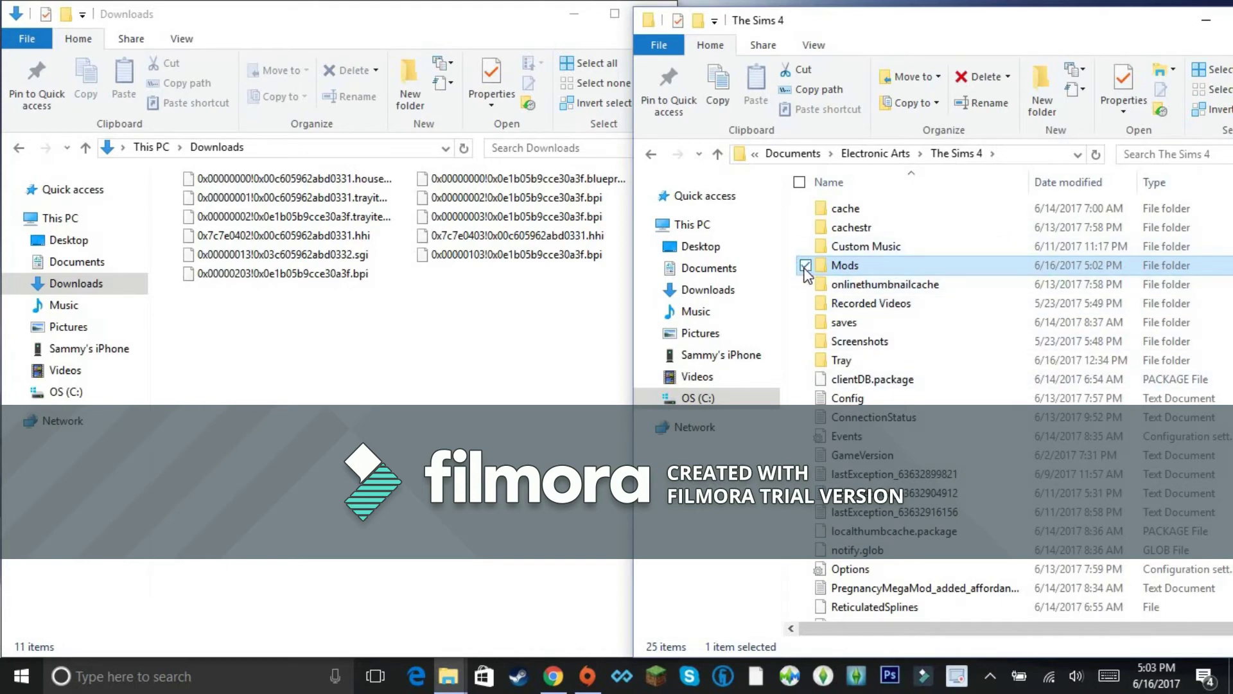
left_click(856, 365)
double_click(856, 371)
Move all the household and lot files remaining in Downloads into the Tray folder.
scroll(1045, 431, "down", 4)
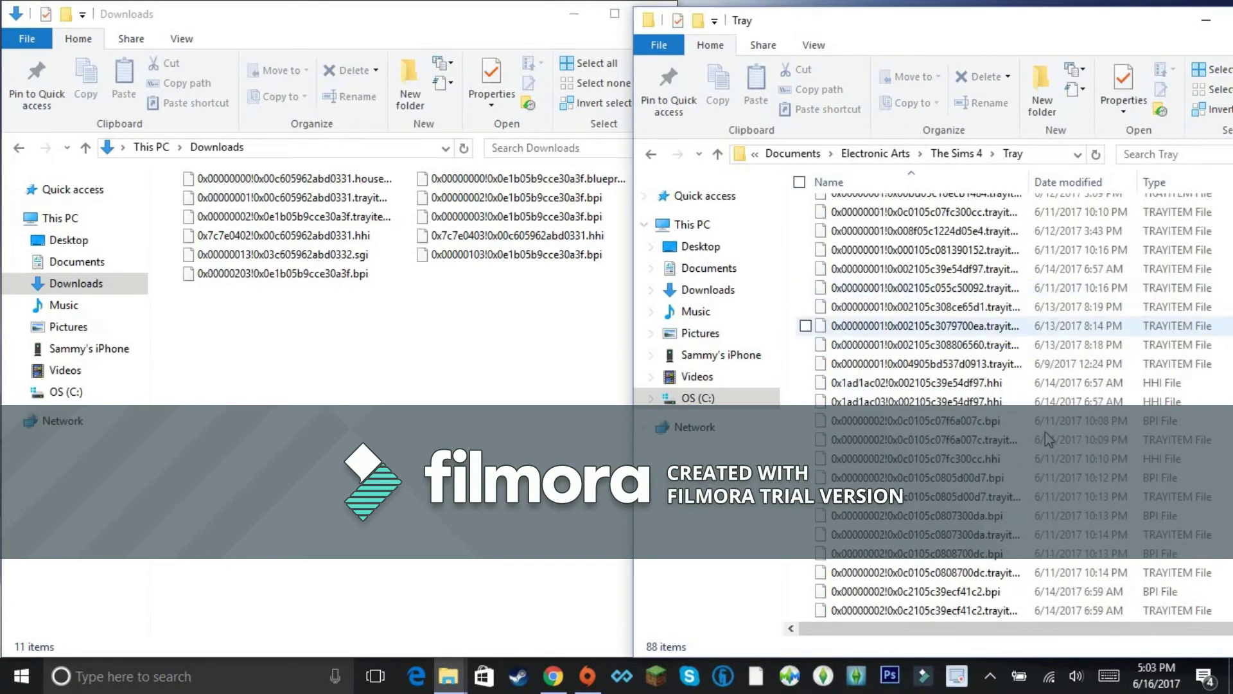
scroll(1048, 445, "down", 7)
scroll(1030, 519, "up", 10)
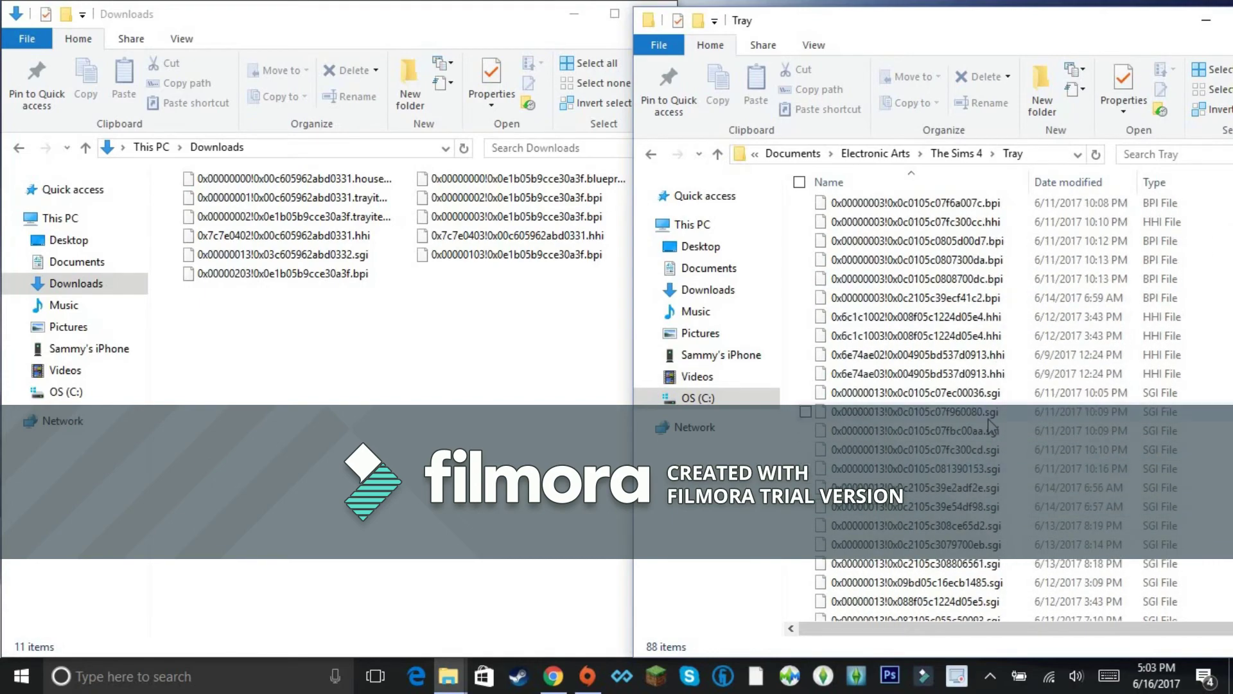
left_click_drag(283, 325, 970, 402)
left_click_drag(970, 401, 969, 401)
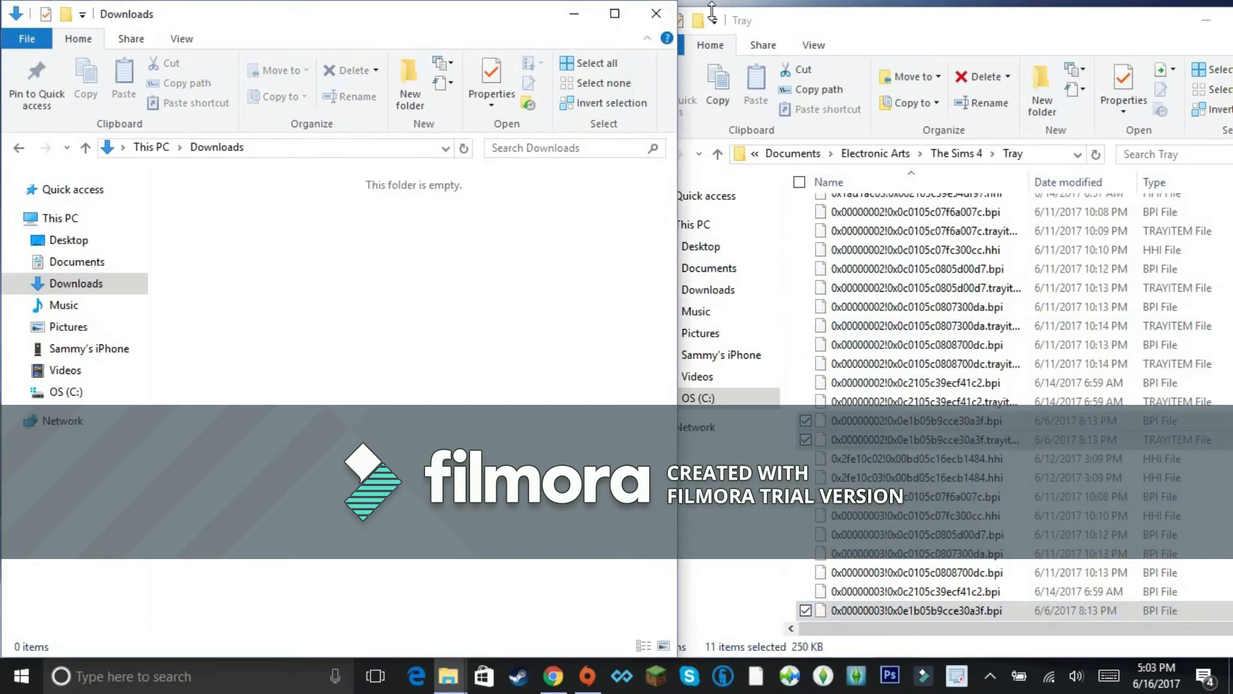
Close the Downloads and Tray folder windows.
left_click(656, 13)
left_click_drag(843, 29, 772, 37)
left_click(1058, 28)
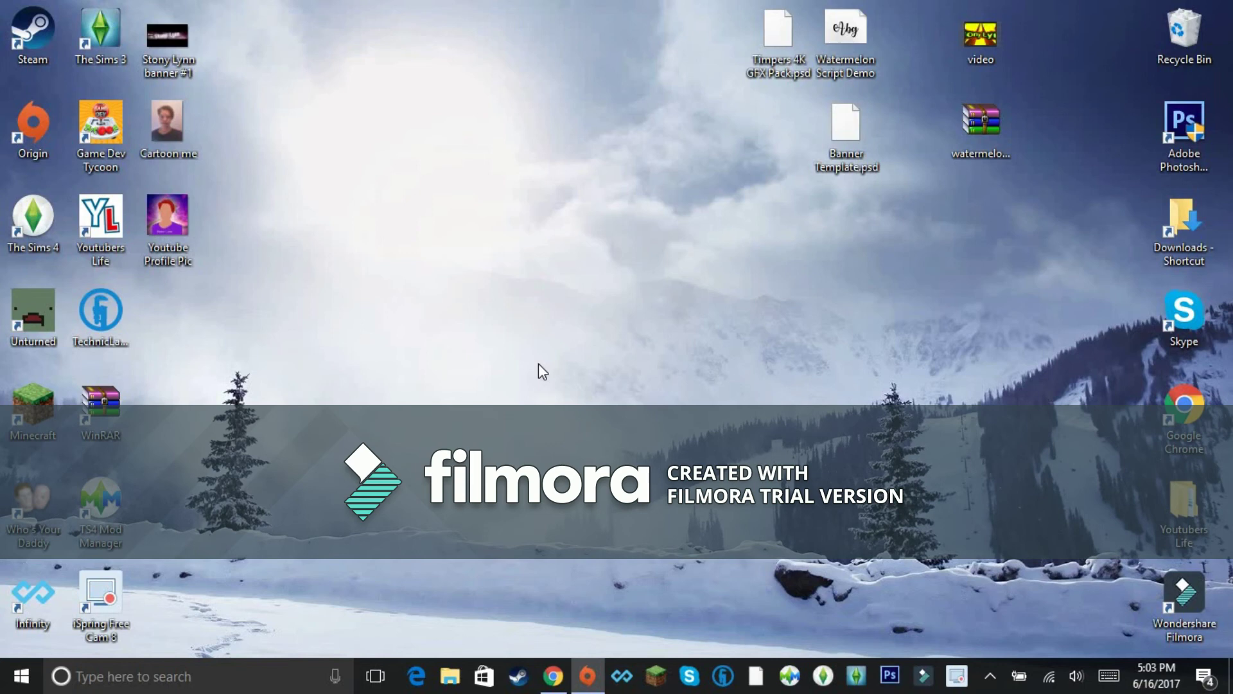
left_click(96, 602)
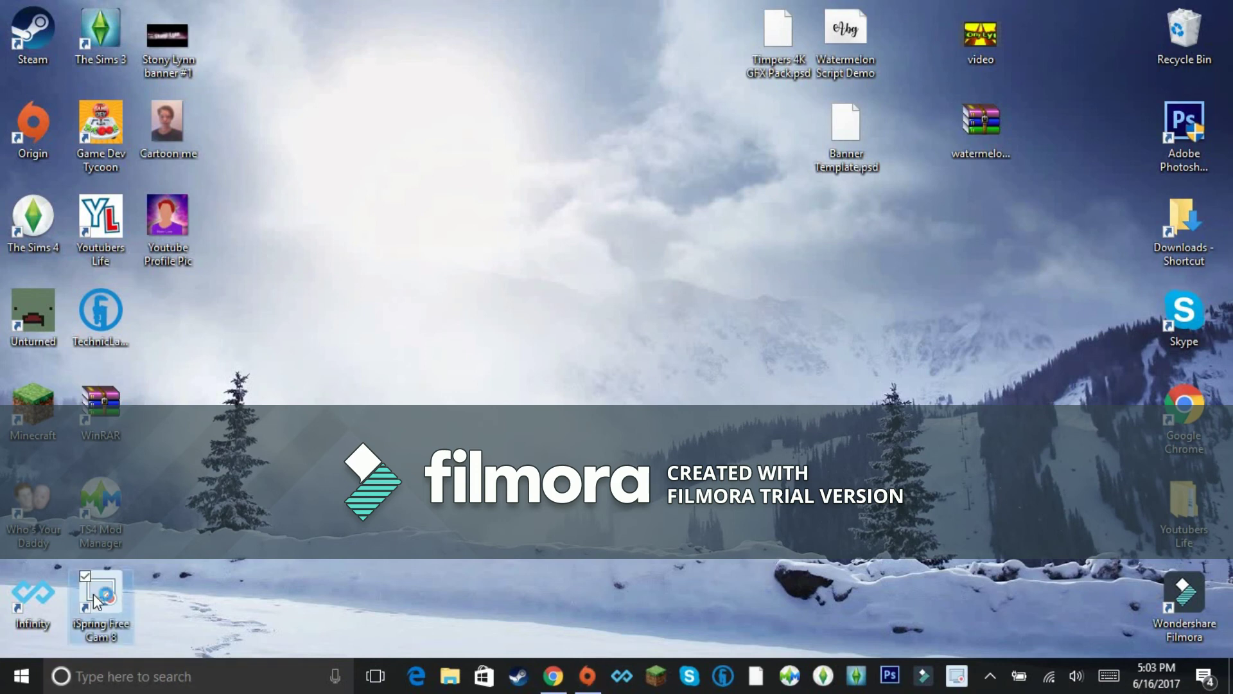
double_click(97, 601)
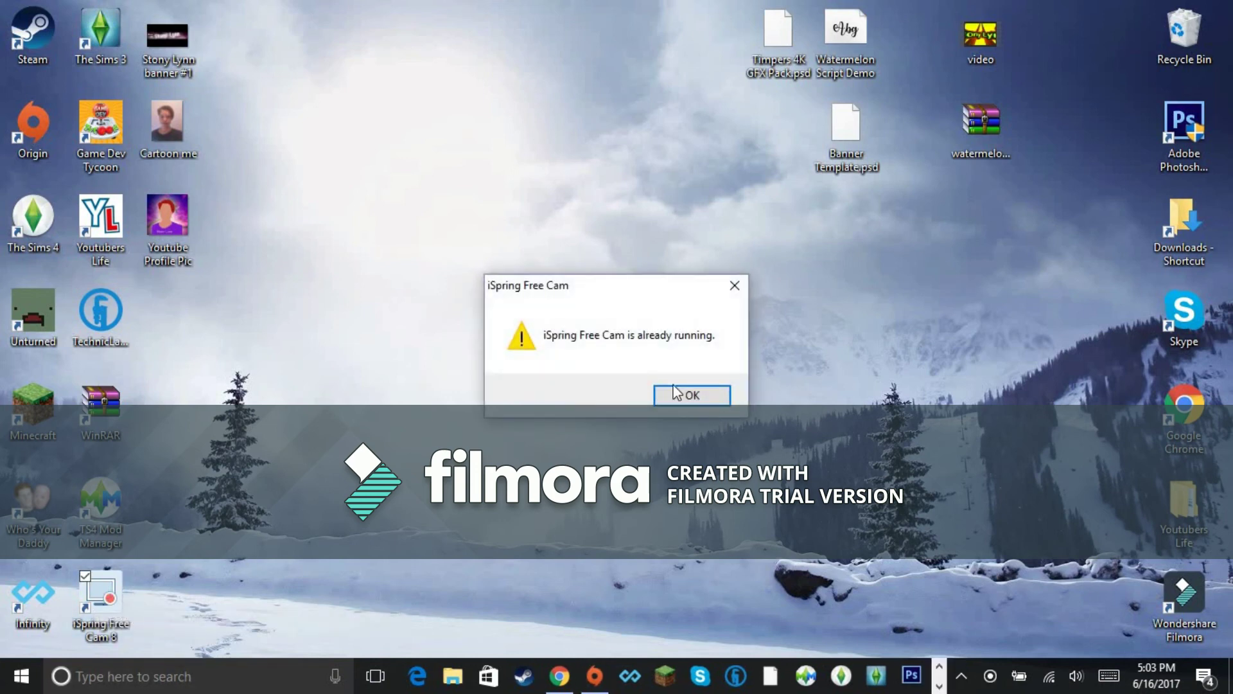
left_click(692, 395)
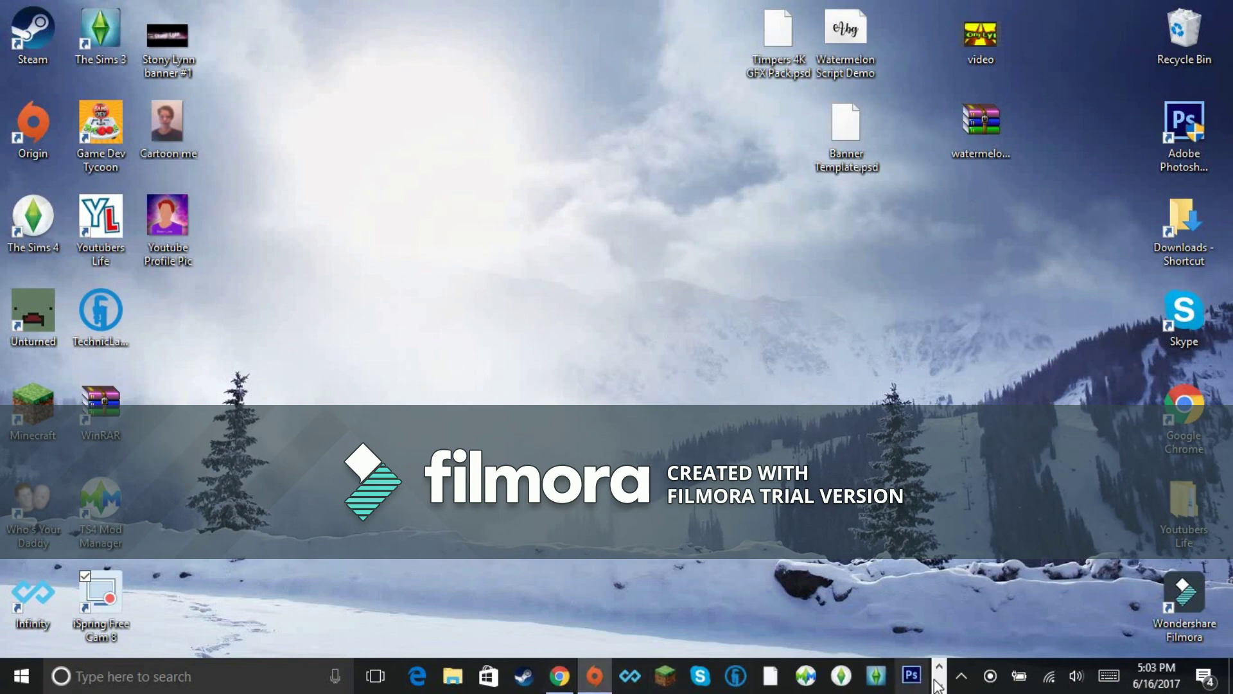
left_click(487, 673)
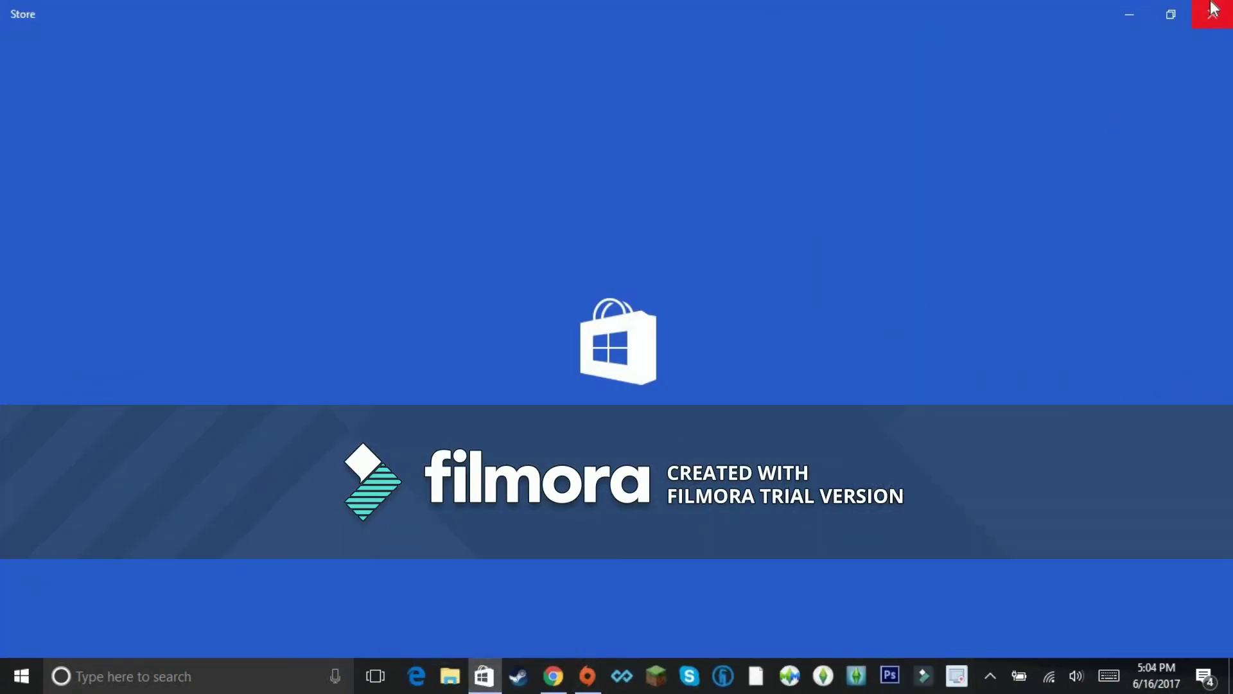
left_click(1212, 15)
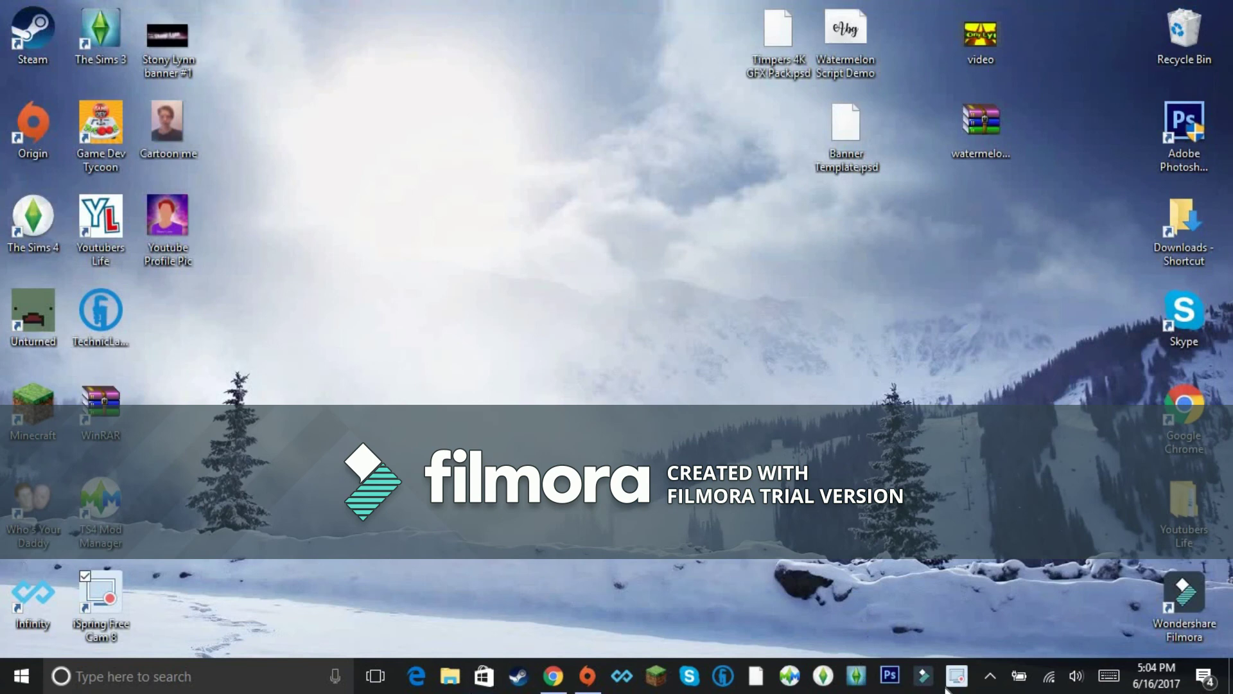
Finish the running iSpring Free Cam screen recording with the Done option.
left_click(990, 674)
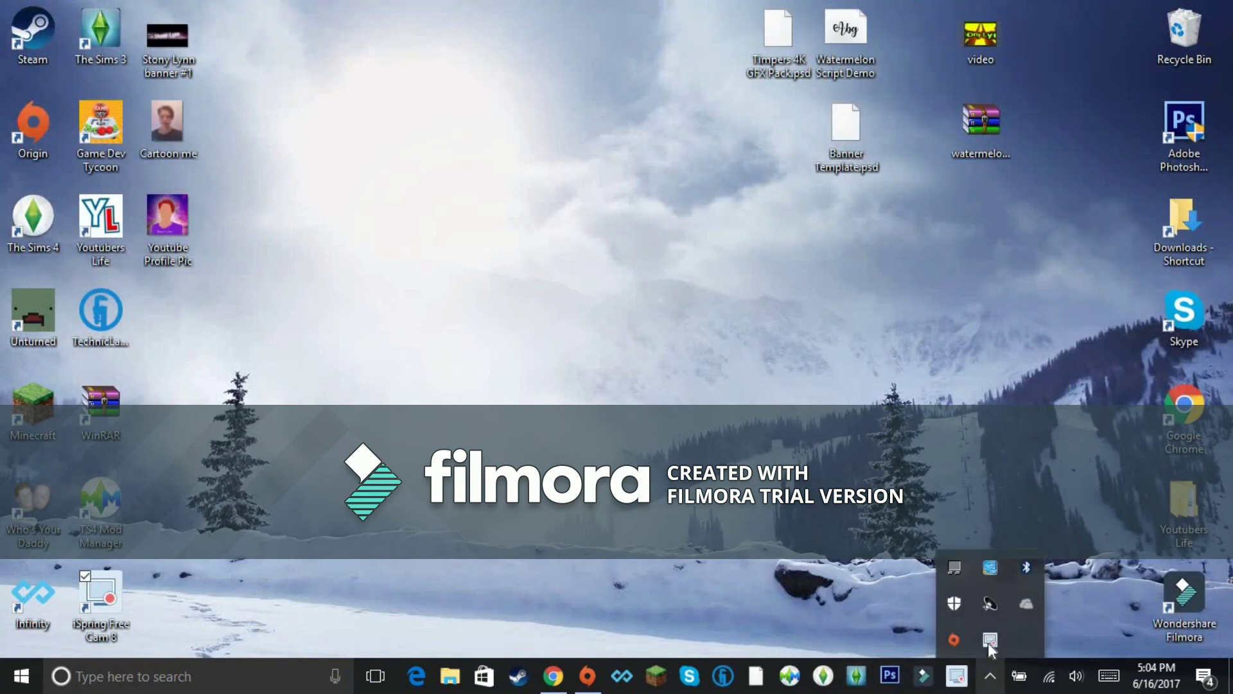
right_click(988, 642)
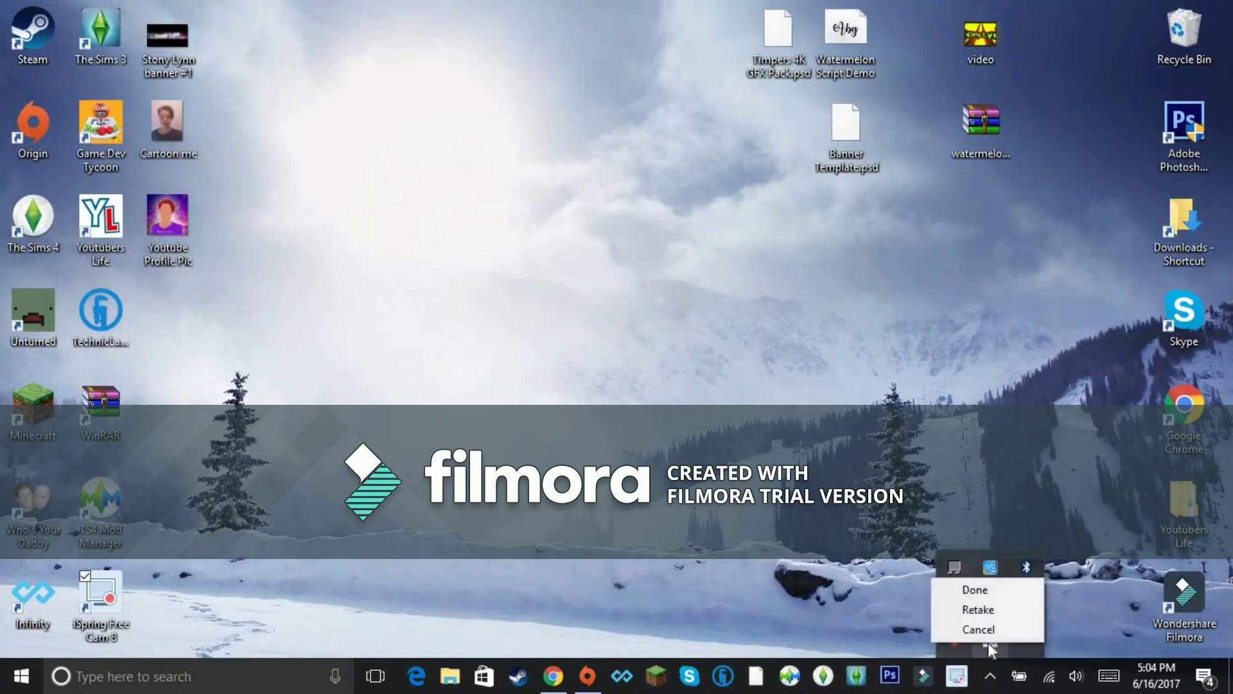
left_click(972, 587)
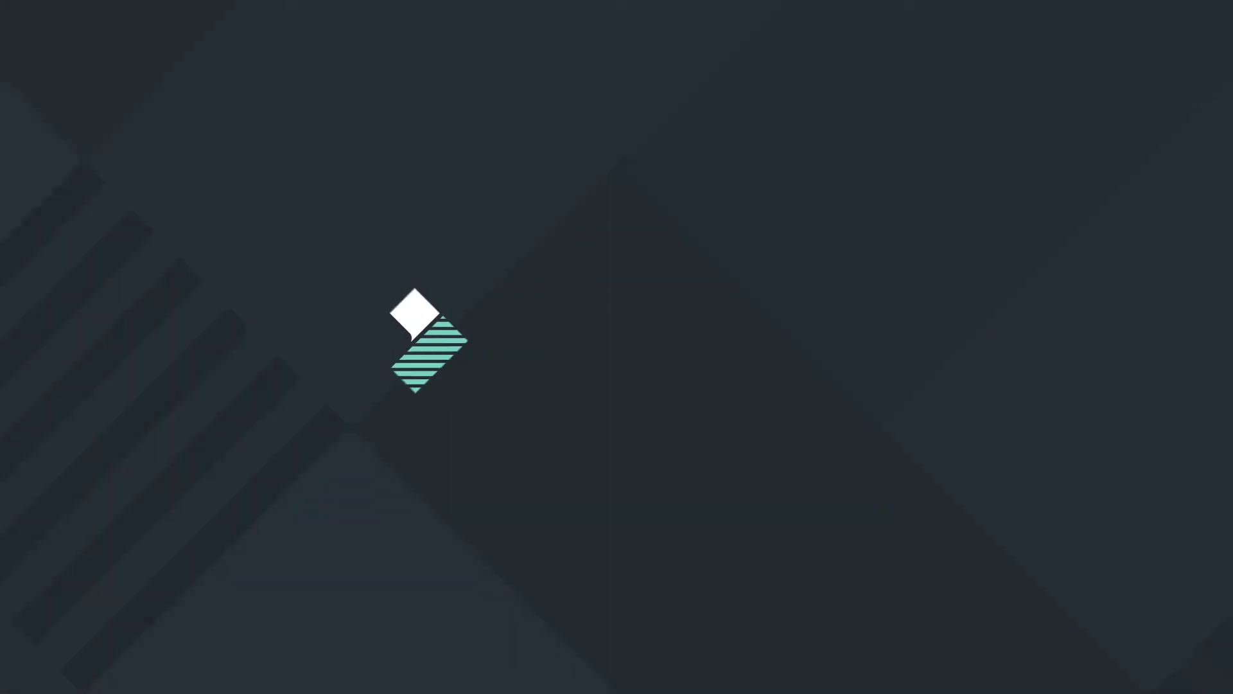